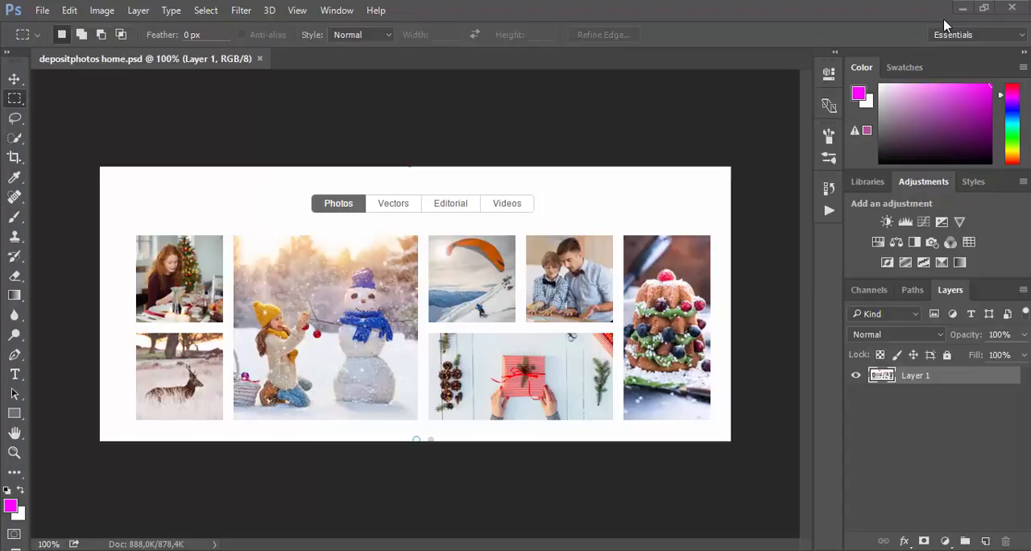
Step: Browse the Layouts Actions Bundle folder on the desktop down to the Grid Layouts Kit folder to examine its action files
{"action": "double_click", "coordinate": [943, 18]}
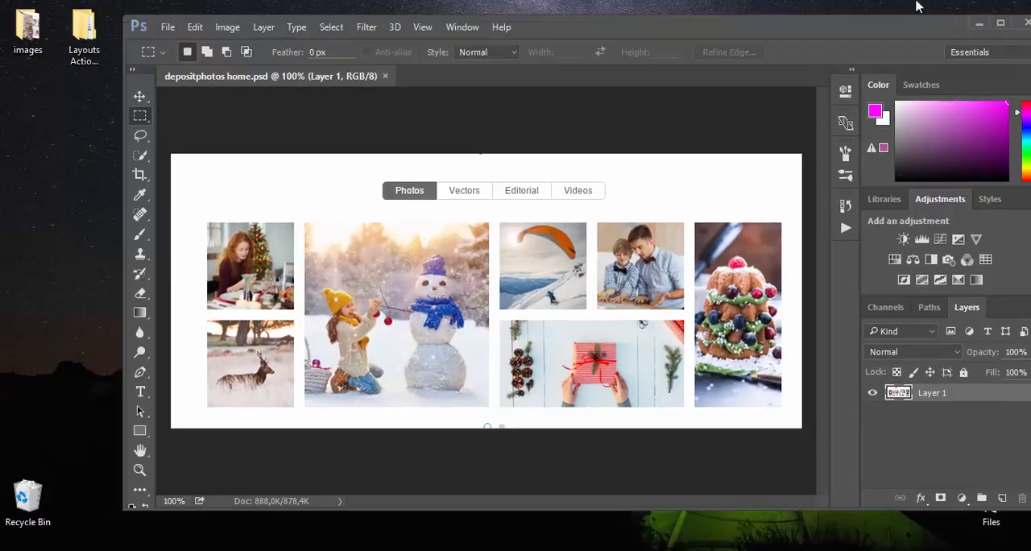
{"action": "left_click", "coordinate": [77, 34]}
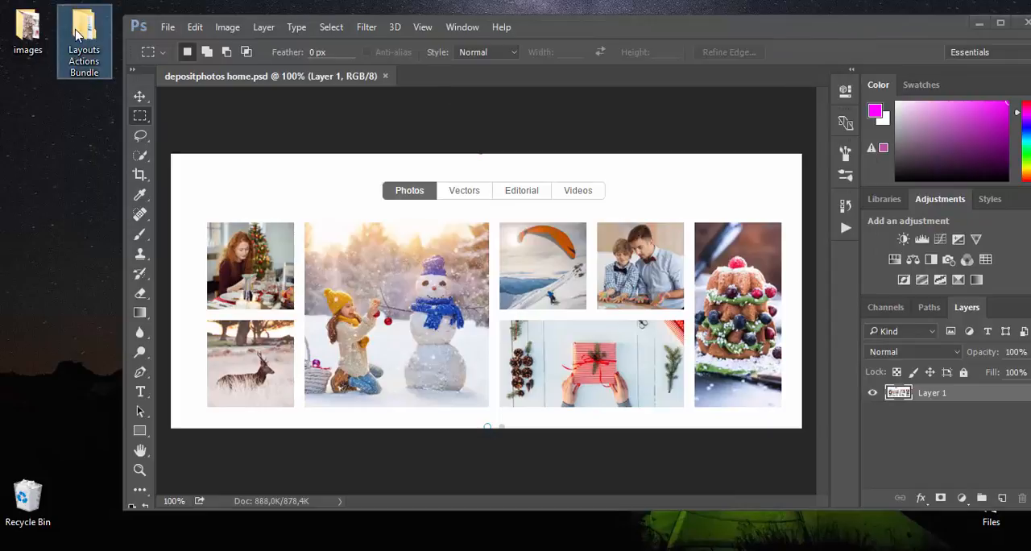
{"action": "double_click", "coordinate": [83, 32]}
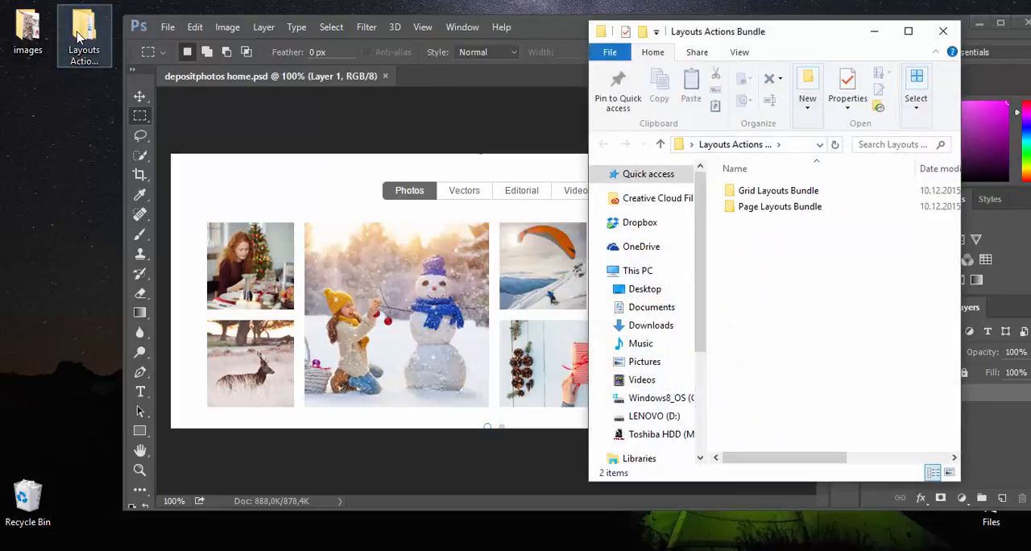
{"action": "left_click", "coordinate": [785, 191]}
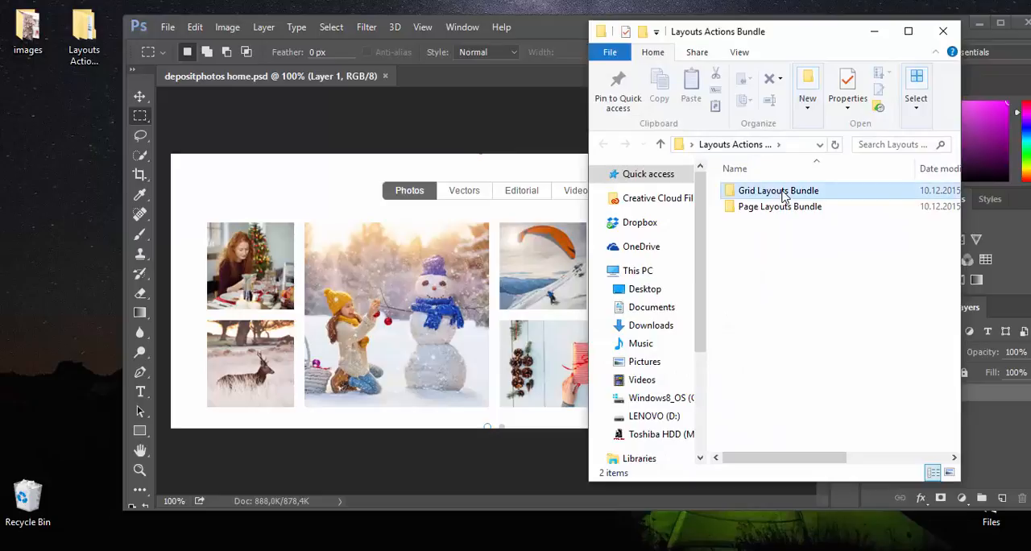
{"action": "left_click", "coordinate": [805, 190]}
{"action": "left_click", "coordinate": [859, 190]}
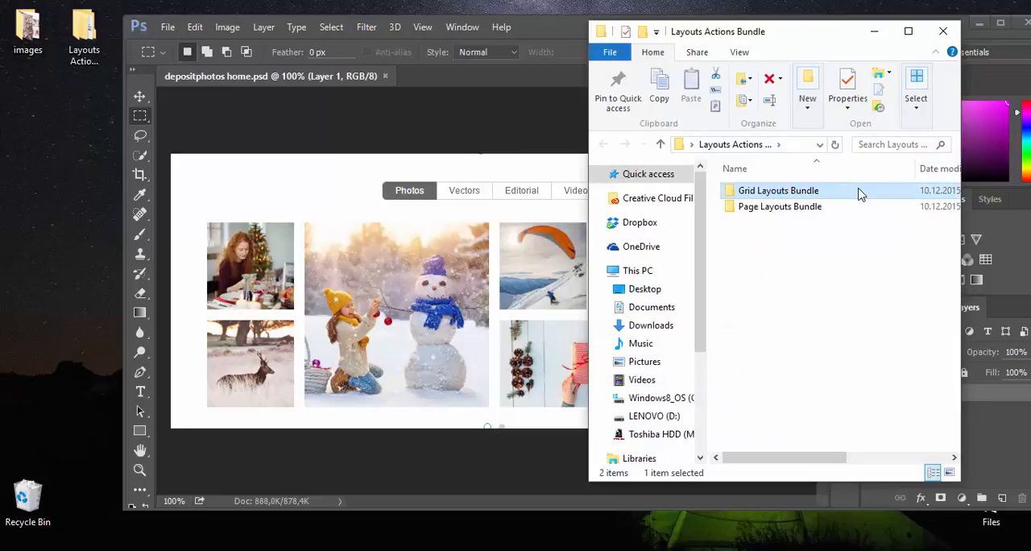
{"action": "double_click", "coordinate": [858, 193]}
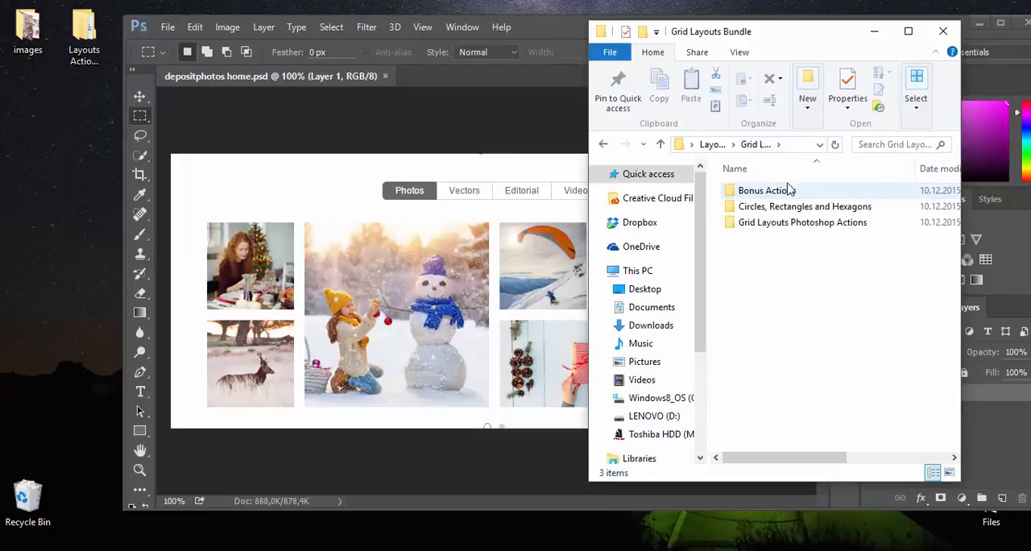
{"action": "double_click", "coordinate": [820, 225]}
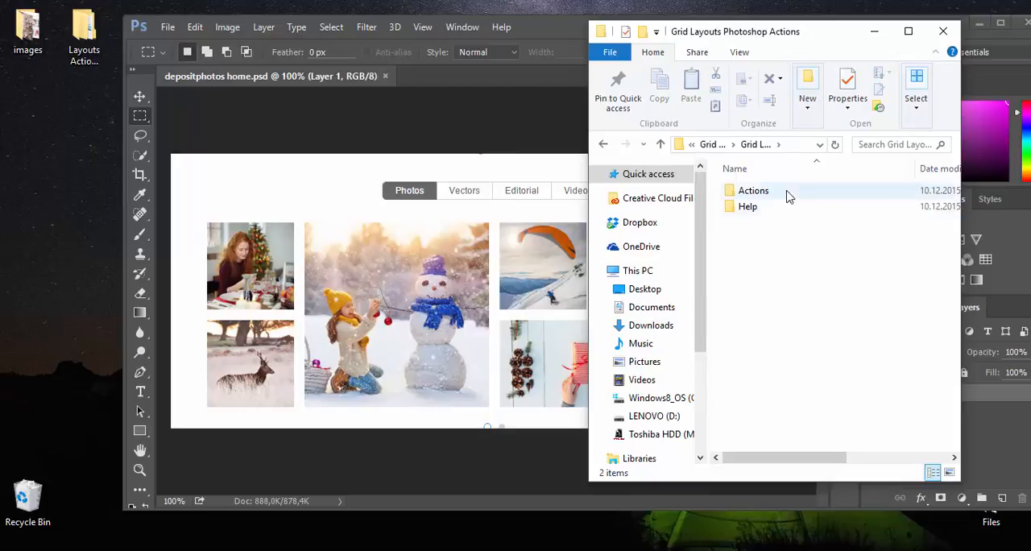
{"action": "left_click", "coordinate": [788, 195]}
{"action": "double_click", "coordinate": [788, 196]}
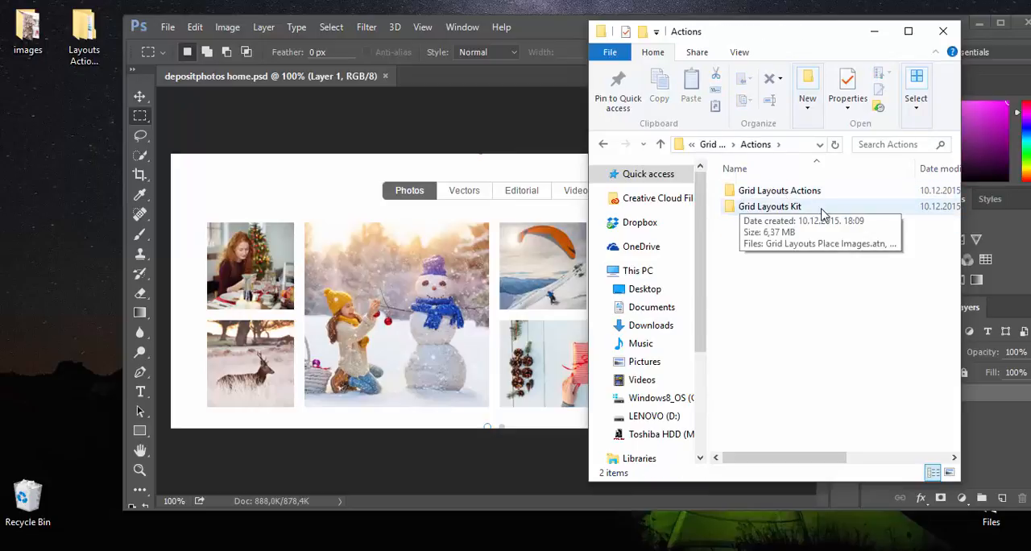
{"action": "double_click", "coordinate": [797, 207]}
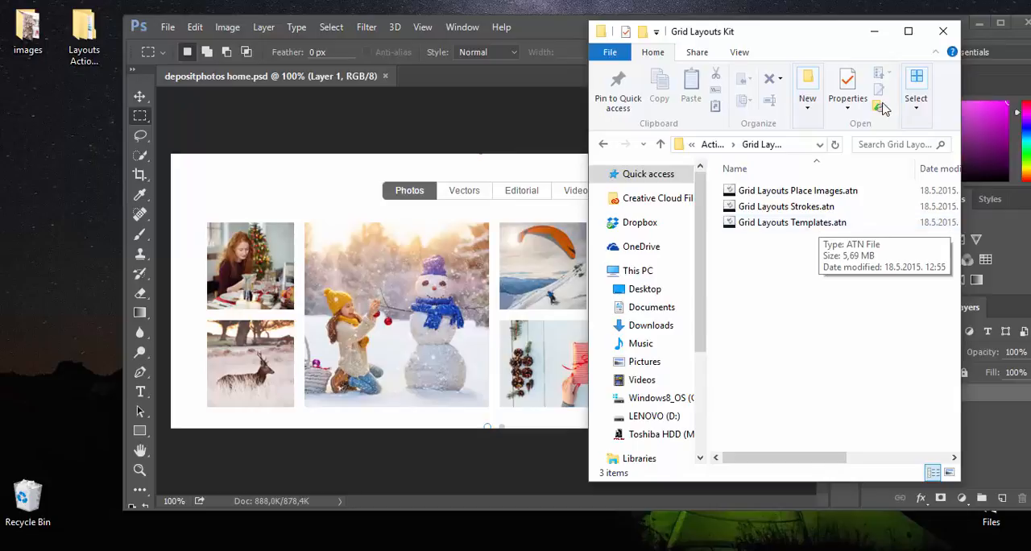
Step: Minimize the folder window and return to Photoshop, maximizing its window
{"action": "left_click", "coordinate": [874, 32]}
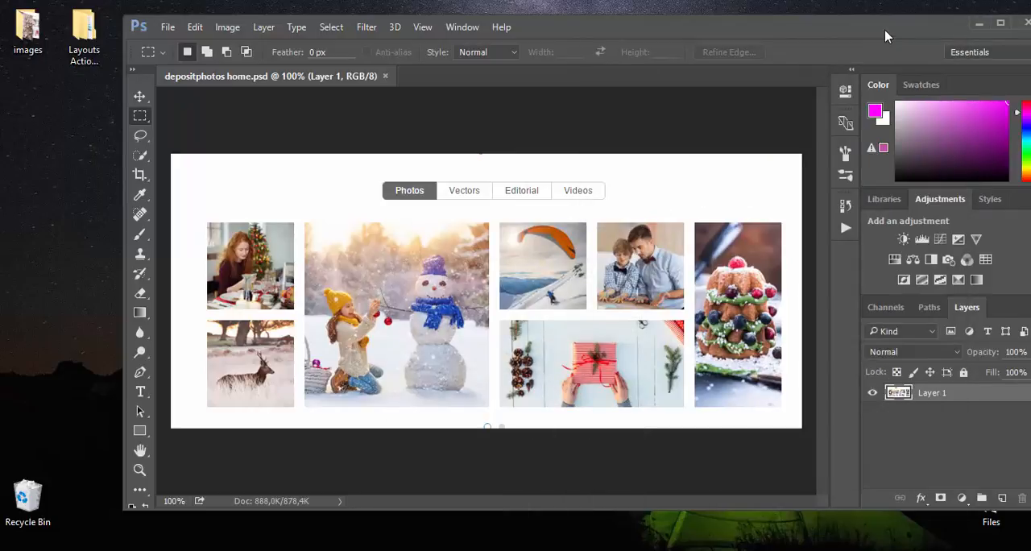
{"action": "left_click_drag", "start_coordinate": [888, 24], "coordinate": [823, 32]}
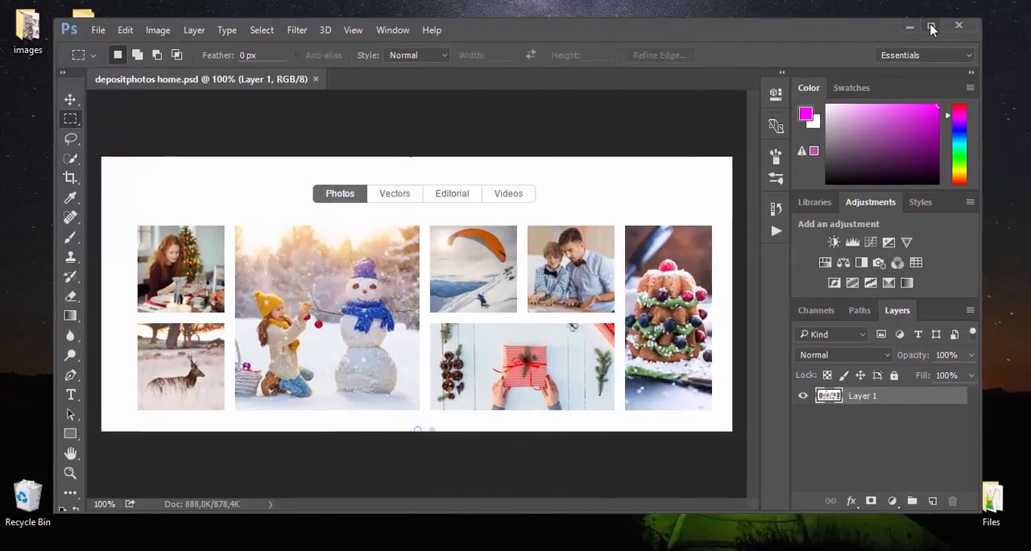
{"action": "left_click", "coordinate": [932, 25]}
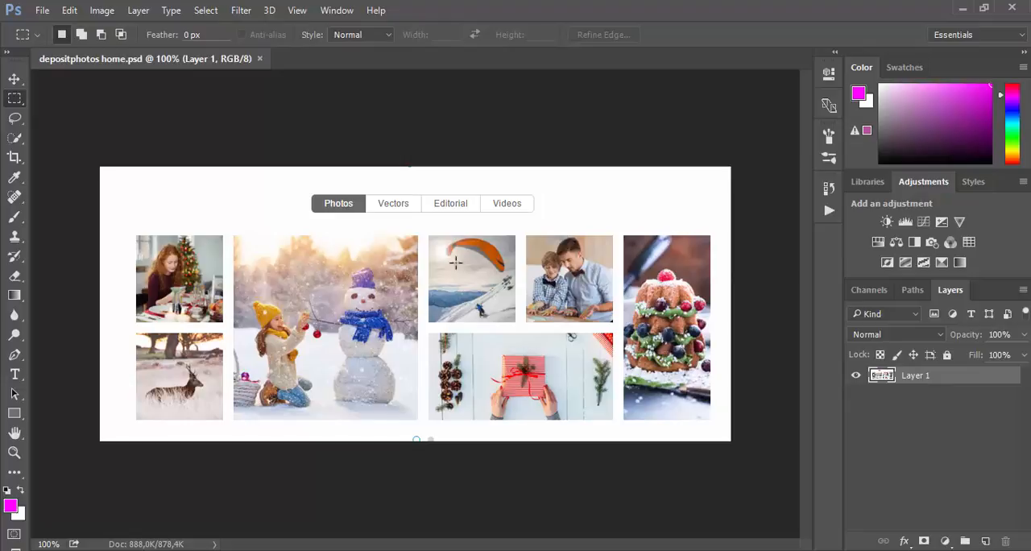
Step: Find the Grid Layouts Templates action set and select its 6x2 Template action
{"action": "left_click", "coordinate": [830, 211]}
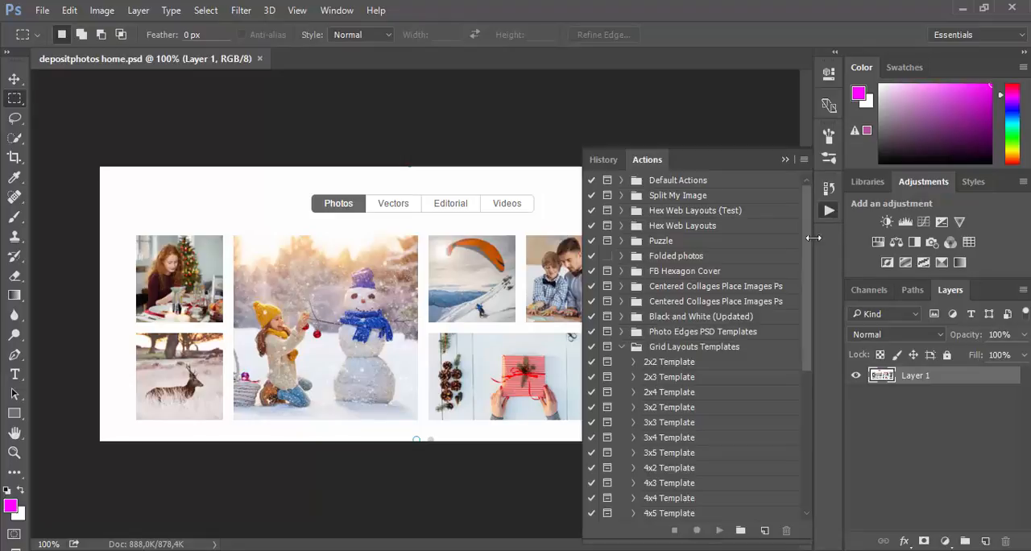
{"action": "scroll", "coordinate": [762, 292], "scroll_direction": "down", "scroll_amount": 2}
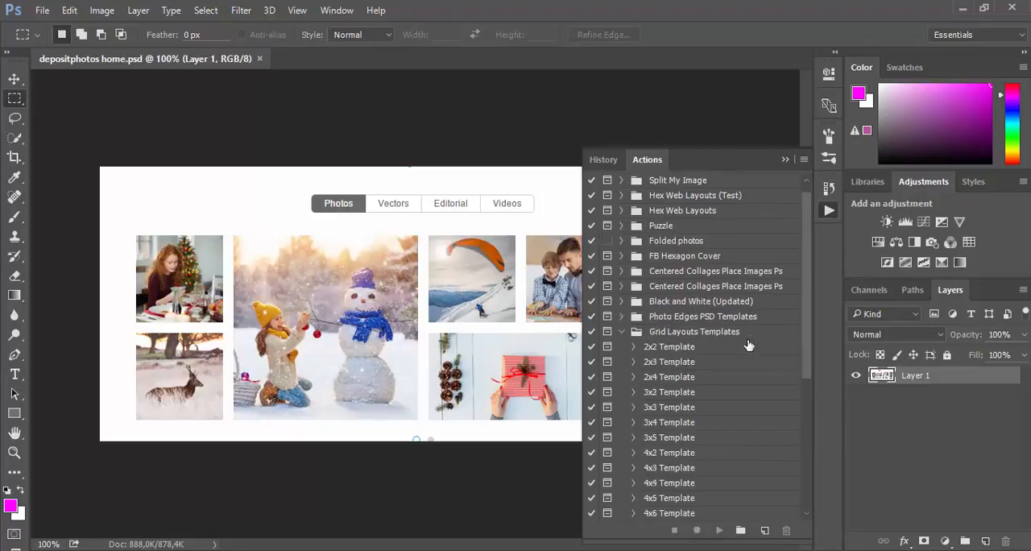
{"action": "left_click", "coordinate": [677, 319]}
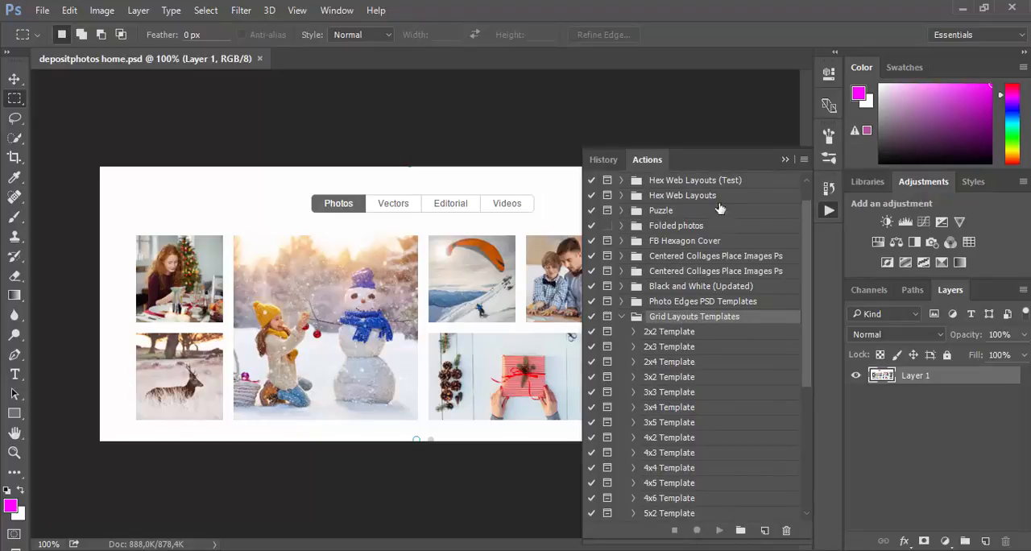
{"action": "scroll", "coordinate": [725, 367], "scroll_direction": "down", "scroll_amount": 4}
{"action": "scroll", "coordinate": [726, 368], "scroll_direction": "down", "scroll_amount": 10}
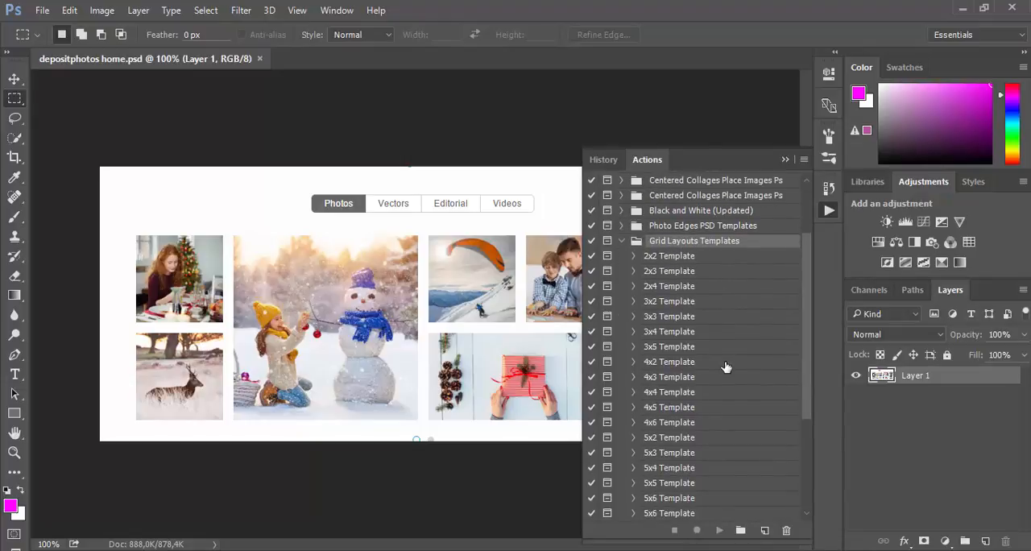
{"action": "scroll", "coordinate": [726, 367], "scroll_direction": "down", "scroll_amount": 1}
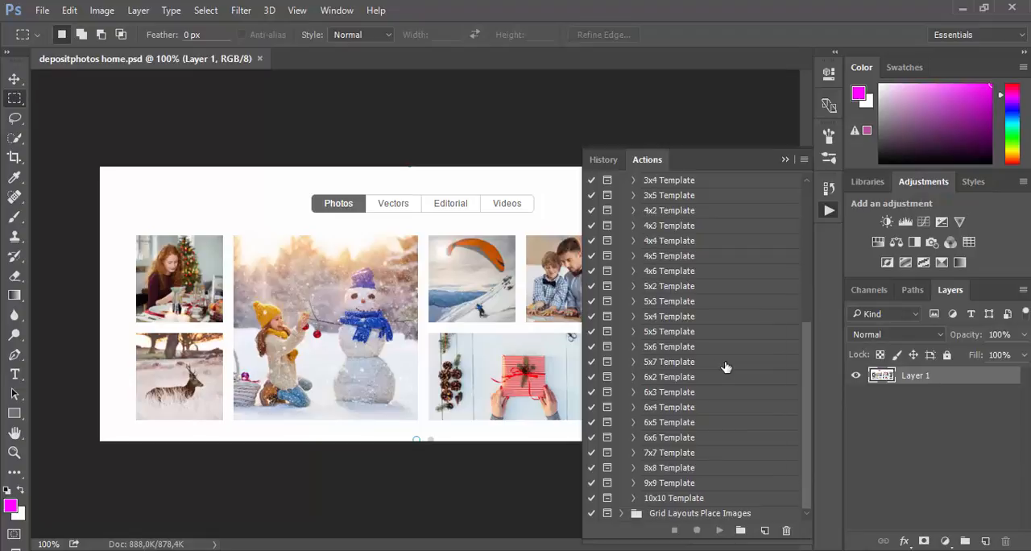
{"action": "left_click", "coordinate": [697, 377]}
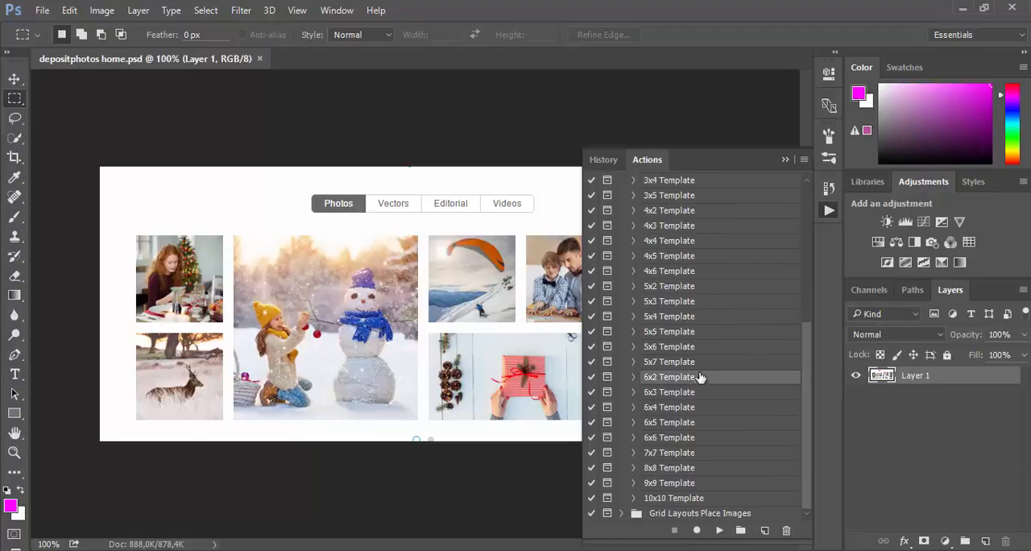
{"action": "left_click", "coordinate": [785, 159]}
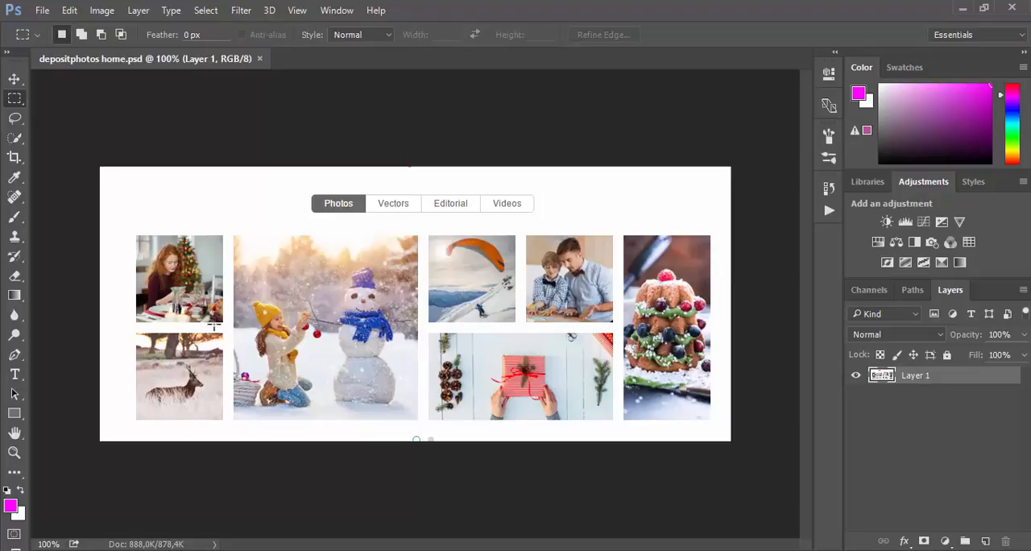
Step: Run the 6x2 Template action, setting the new document to 780 pixels wide and 260 pixels high
{"action": "left_click", "coordinate": [828, 212]}
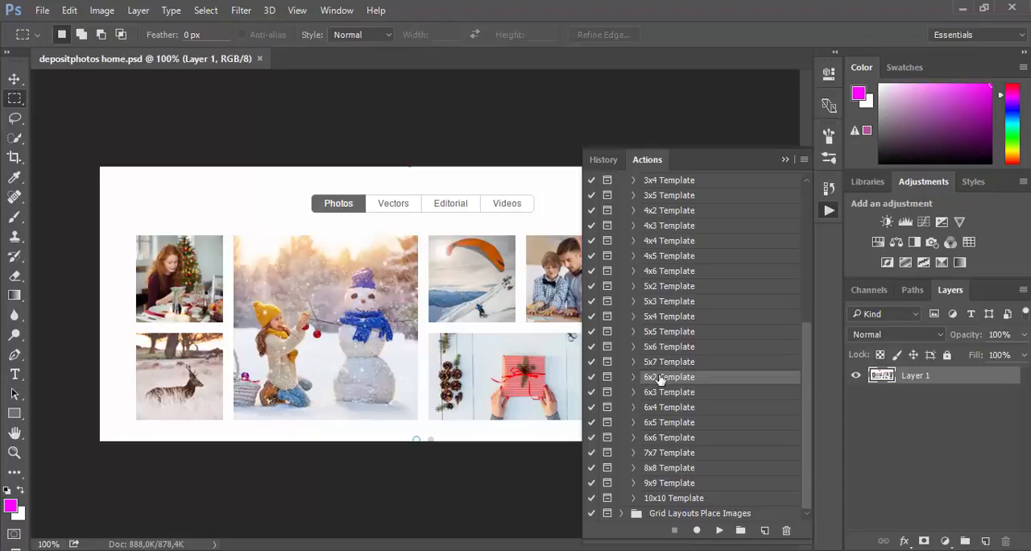
{"action": "left_click", "coordinate": [717, 531]}
{"action": "left_click", "coordinate": [479, 225]}
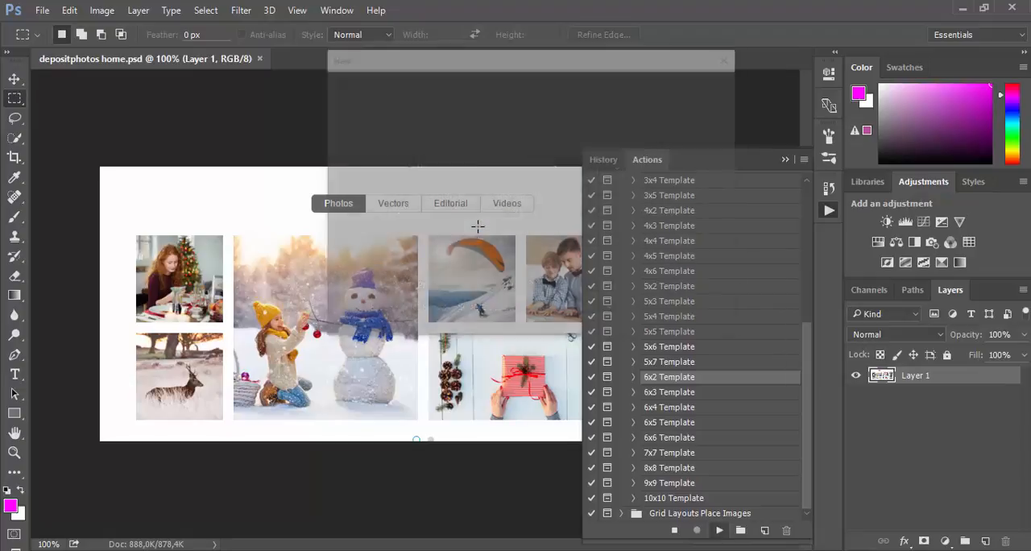
{"action": "left_click_drag", "start_coordinate": [517, 63], "coordinate": [694, 71]}
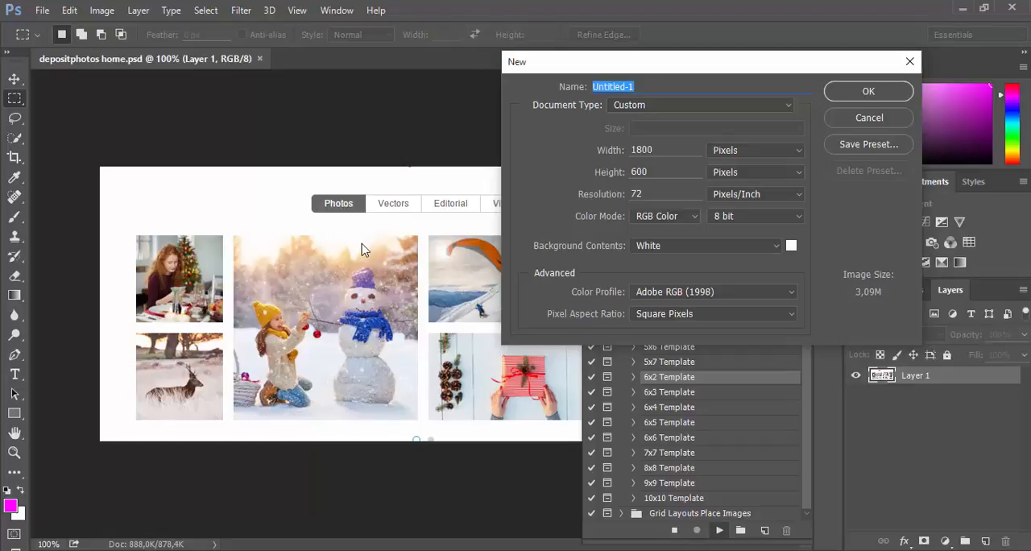
{"action": "double_click", "coordinate": [663, 149]}
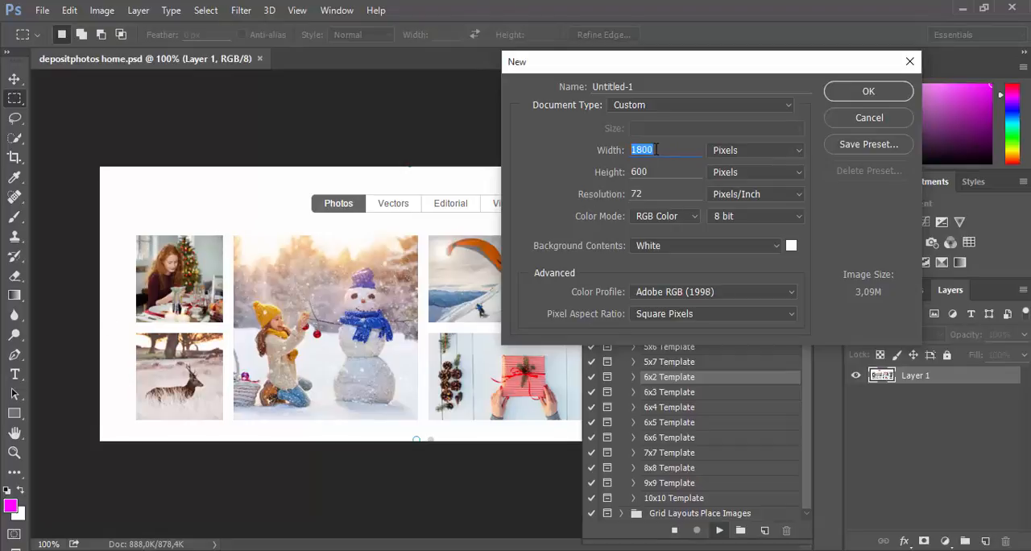
{"action": "type", "text": "780"}
{"action": "key", "text": "Tab"}
{"action": "type", "text": "260"}
{"action": "left_click", "coordinate": [865, 92]}
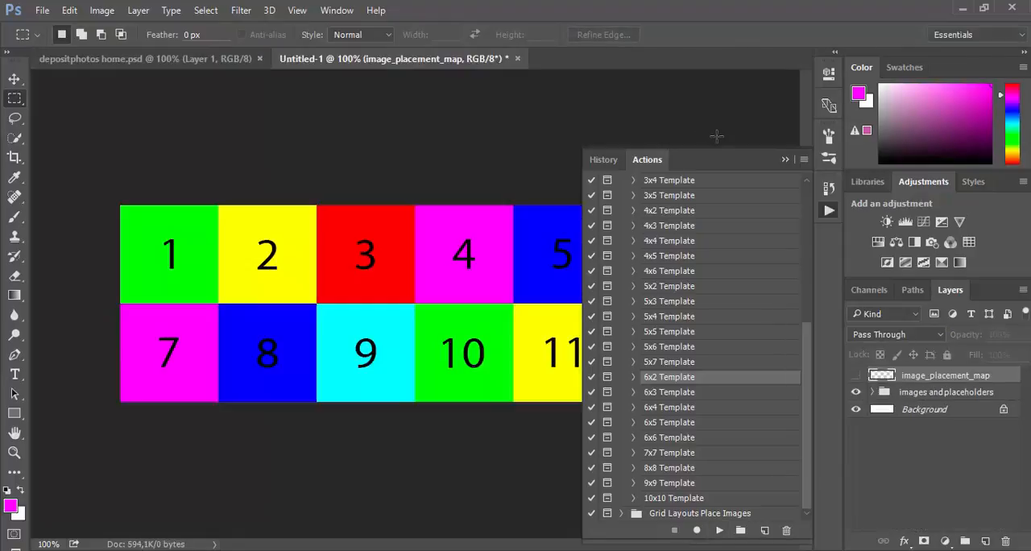
{"action": "left_click", "coordinate": [786, 161]}
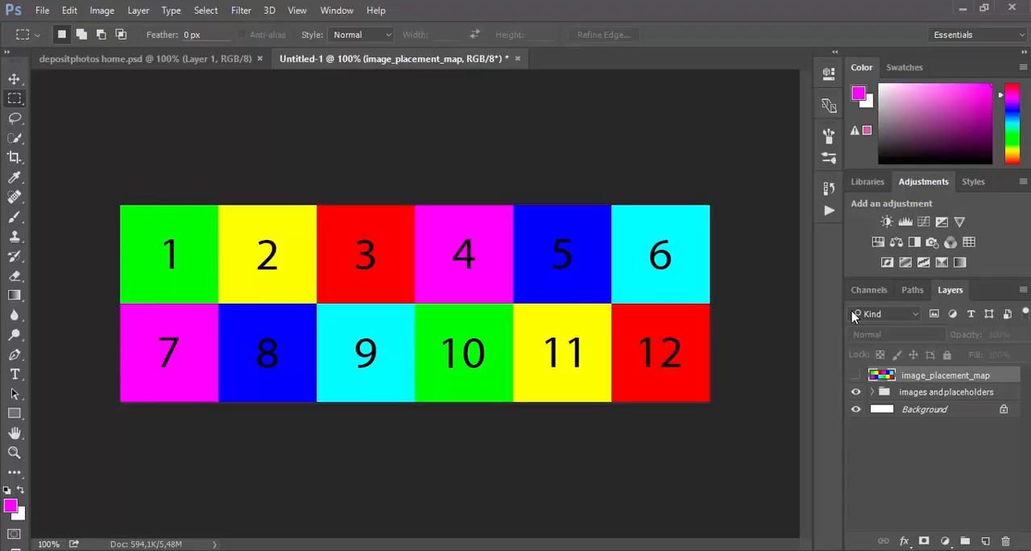
Step: Expand the images and placeholders group in a detached, taller layer list and select the image_1 layer
{"action": "left_click", "coordinate": [872, 392]}
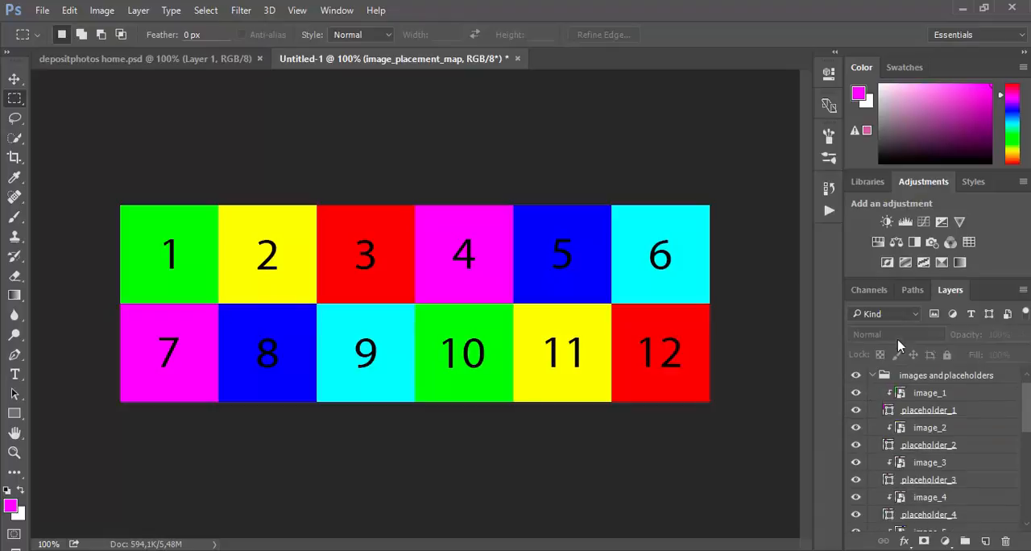
{"action": "left_click_drag", "start_coordinate": [948, 292], "coordinate": [730, 32]}
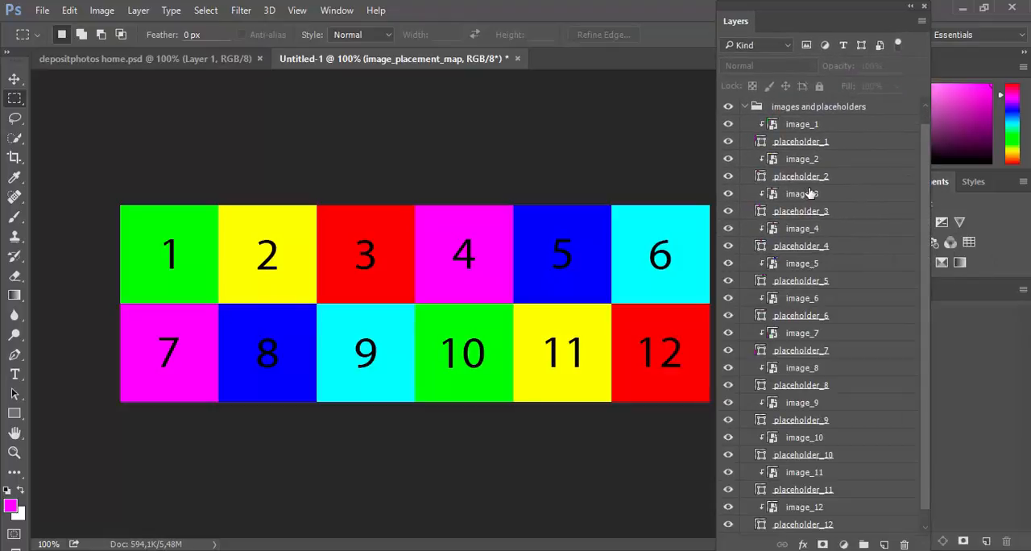
{"action": "left_click", "coordinate": [833, 124]}
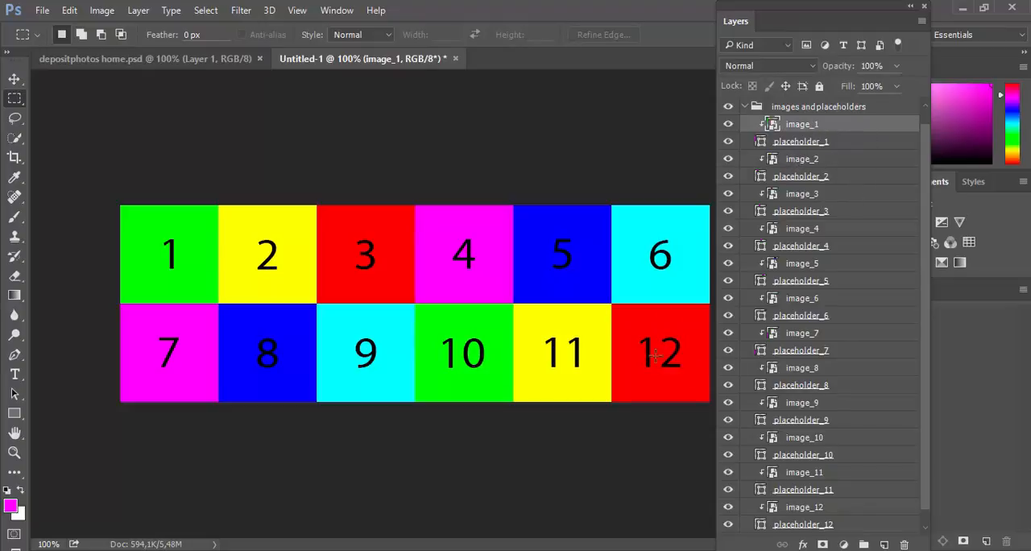
{"action": "left_click", "coordinate": [857, 147]}
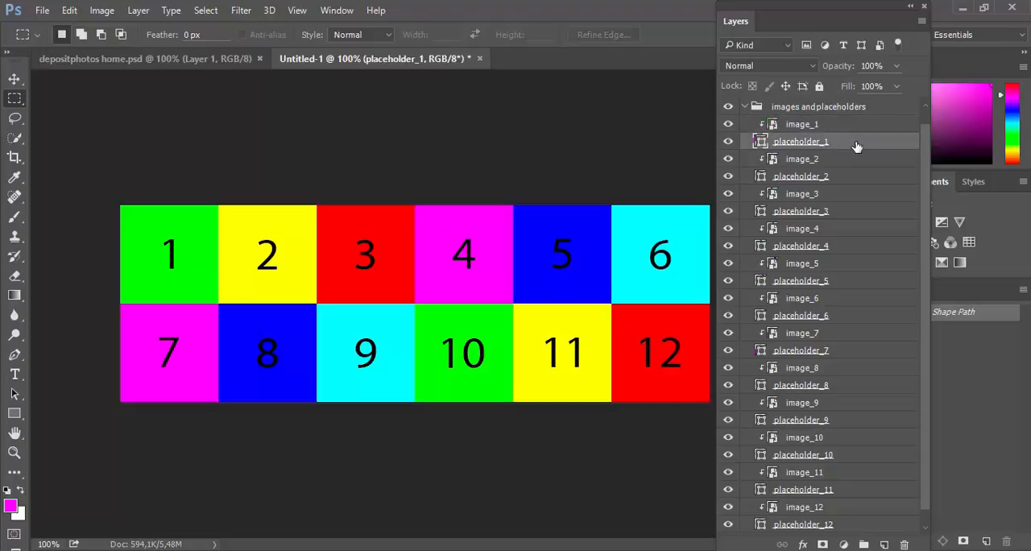
{"action": "left_click", "coordinate": [804, 125]}
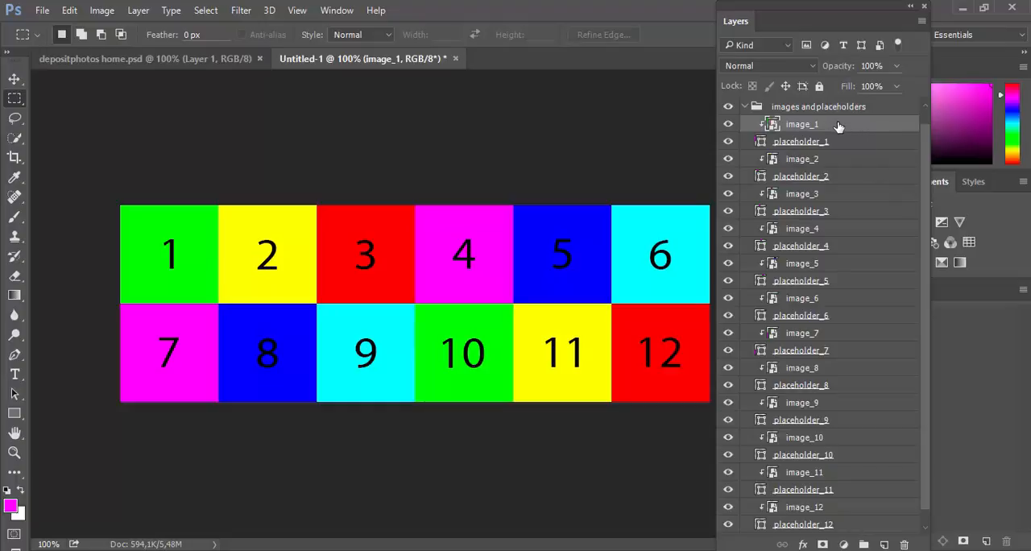
Step: Extend the canvas by a relative 400 pixels in both width and height and fit the whole canvas in view
{"action": "left_click", "coordinate": [96, 10]}
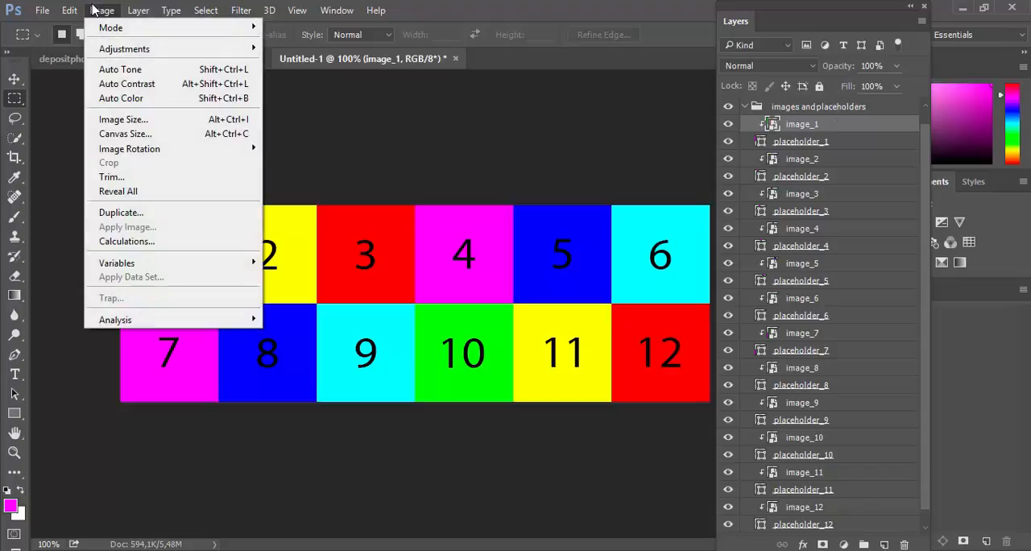
{"action": "left_click", "coordinate": [113, 134]}
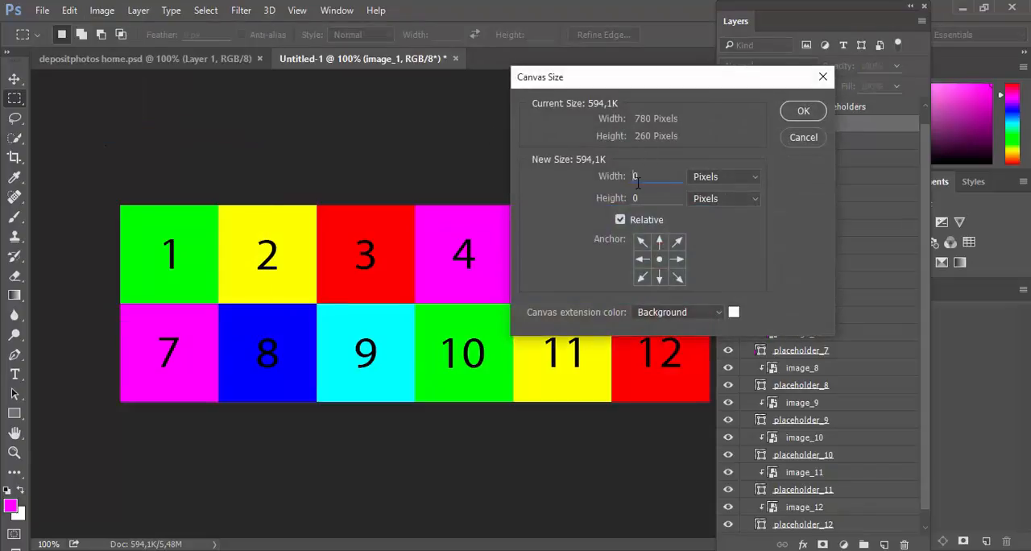
{"action": "type", "text": "400400"}
{"action": "left_click", "coordinate": [803, 110]}
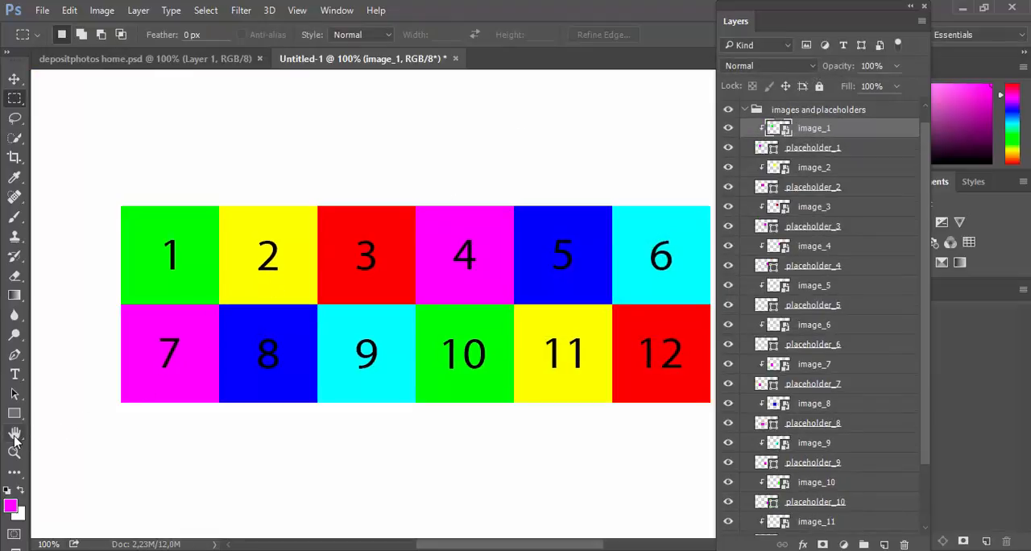
{"action": "double_click", "coordinate": [15, 433]}
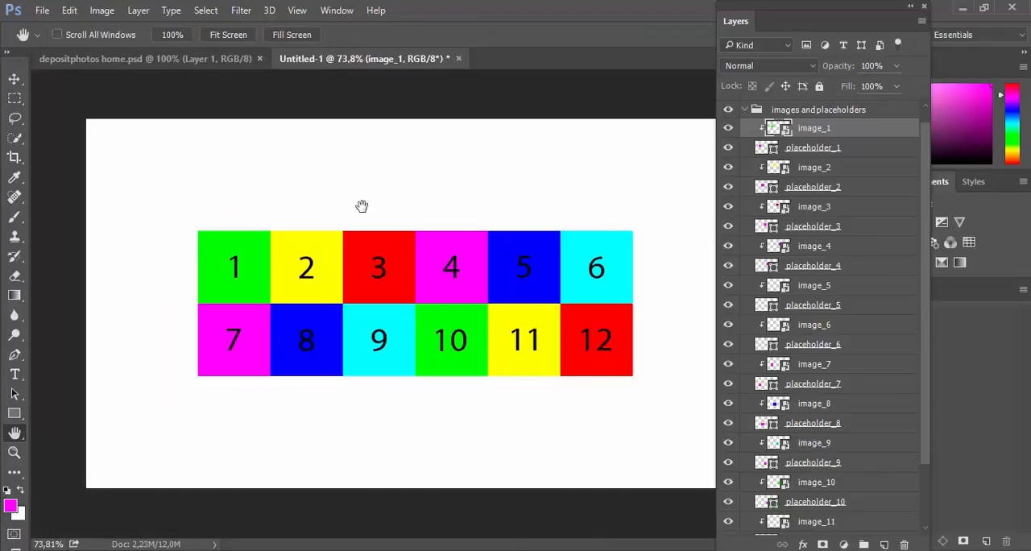
Step: Select the image and placeholder layers of the first three columns (1–3 and 7–9) and nudge them 10 pixels left with the Move tool
{"action": "left_click", "coordinate": [14, 78]}
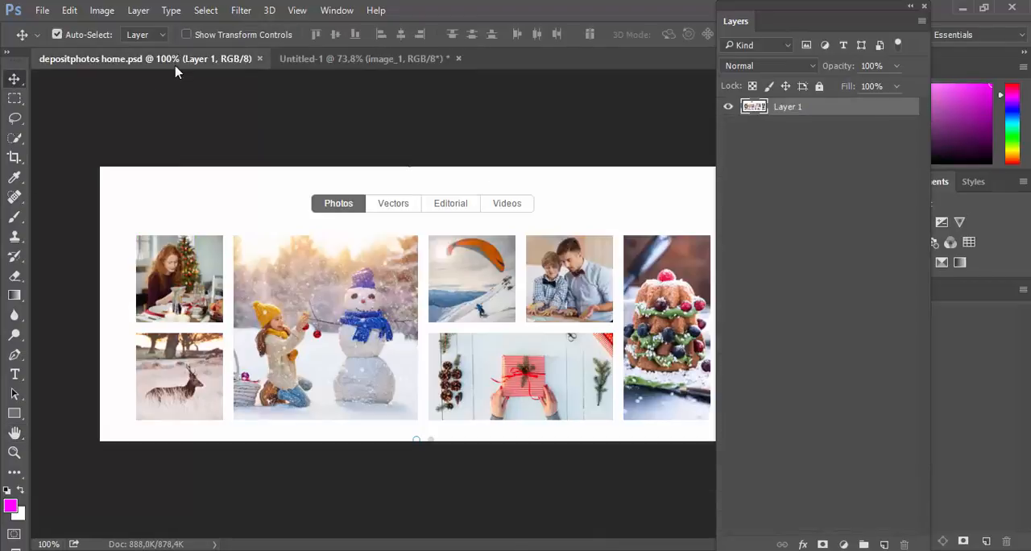
{"action": "left_click", "coordinate": [145, 58]}
{"action": "left_click", "coordinate": [347, 60]}
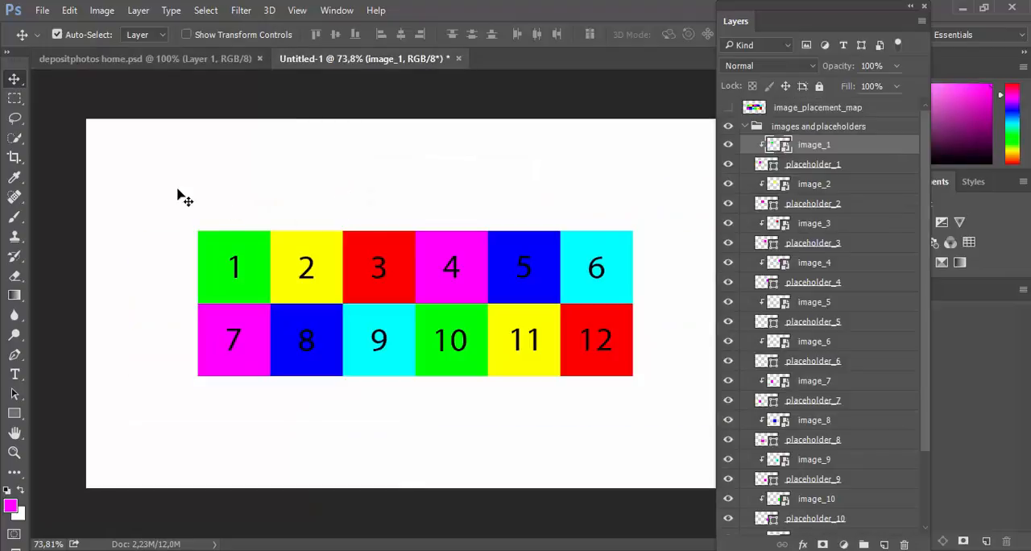
{"action": "left_click_drag", "start_coordinate": [149, 182], "coordinate": [405, 422]}
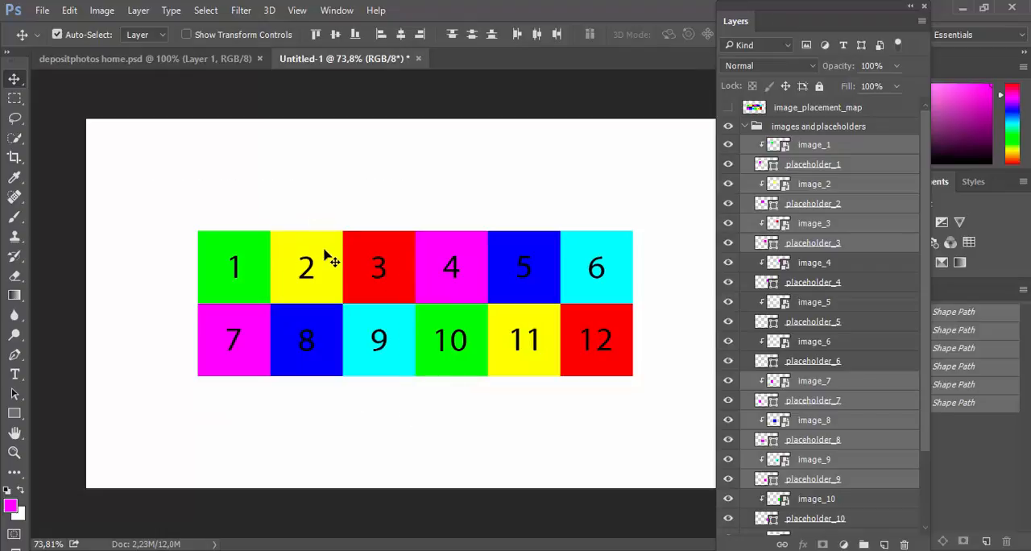
{"action": "left_click", "coordinate": [308, 193]}
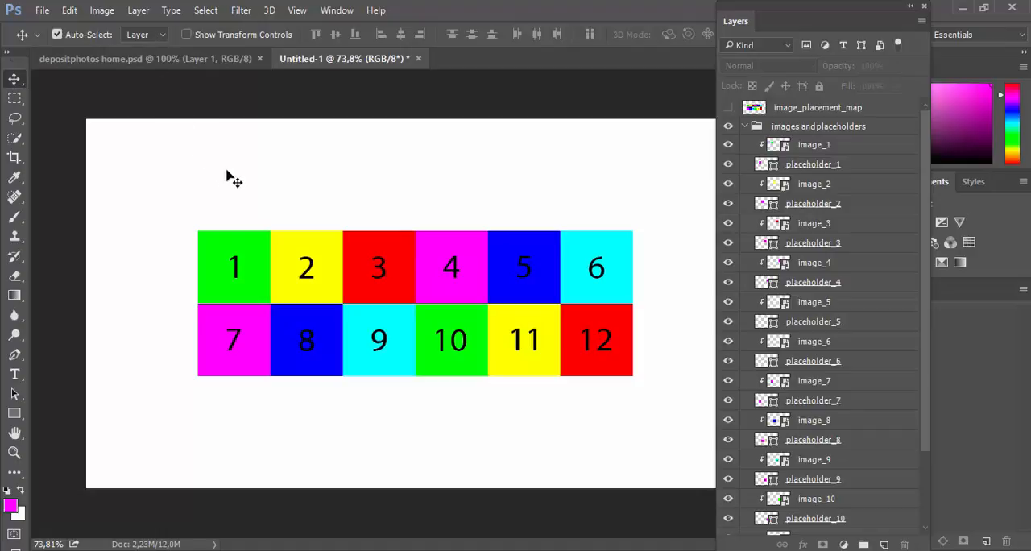
{"action": "scroll", "coordinate": [881, 443], "scroll_direction": "down", "scroll_amount": 5}
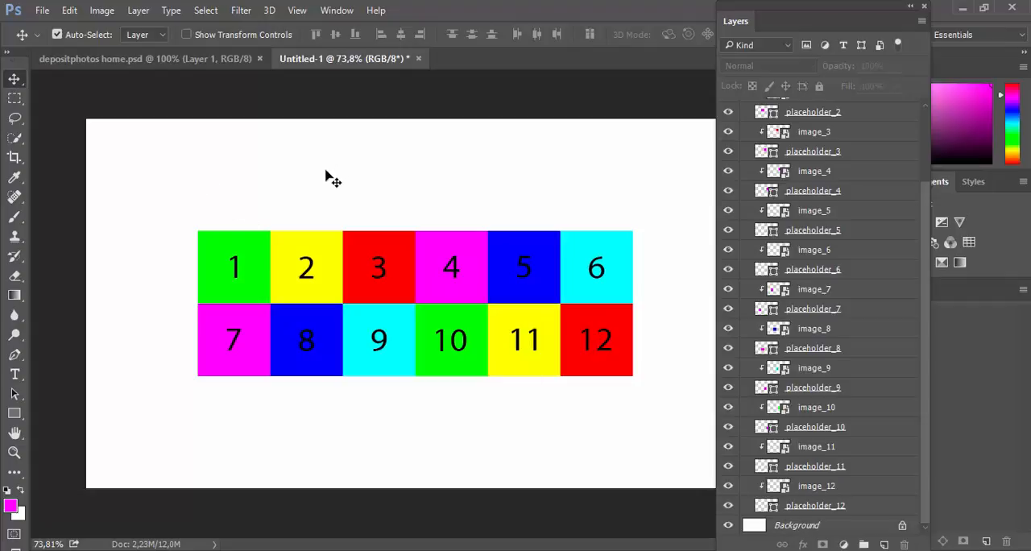
{"action": "left_click_drag", "start_coordinate": [157, 167], "coordinate": [392, 435]}
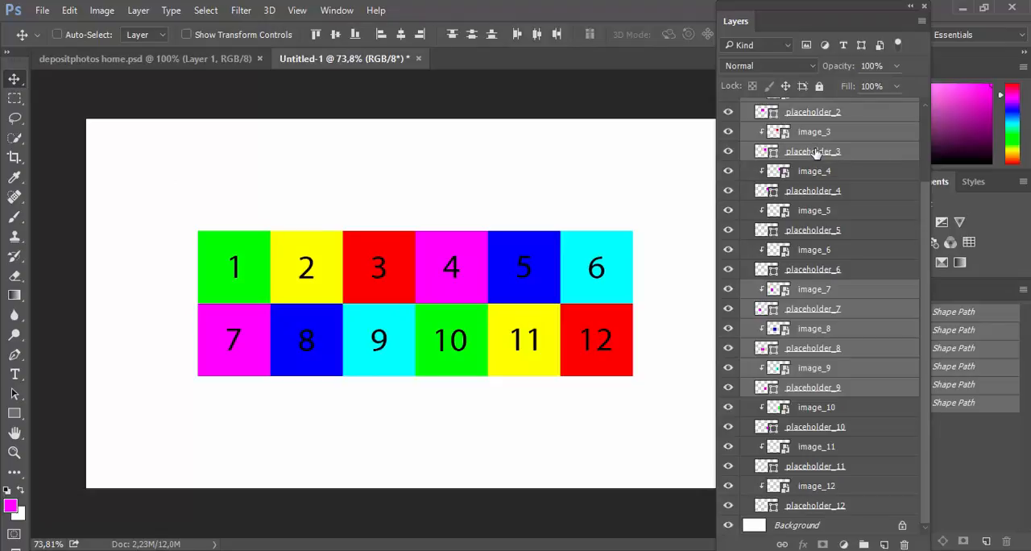
{"action": "key", "text": "ctrl+1"}
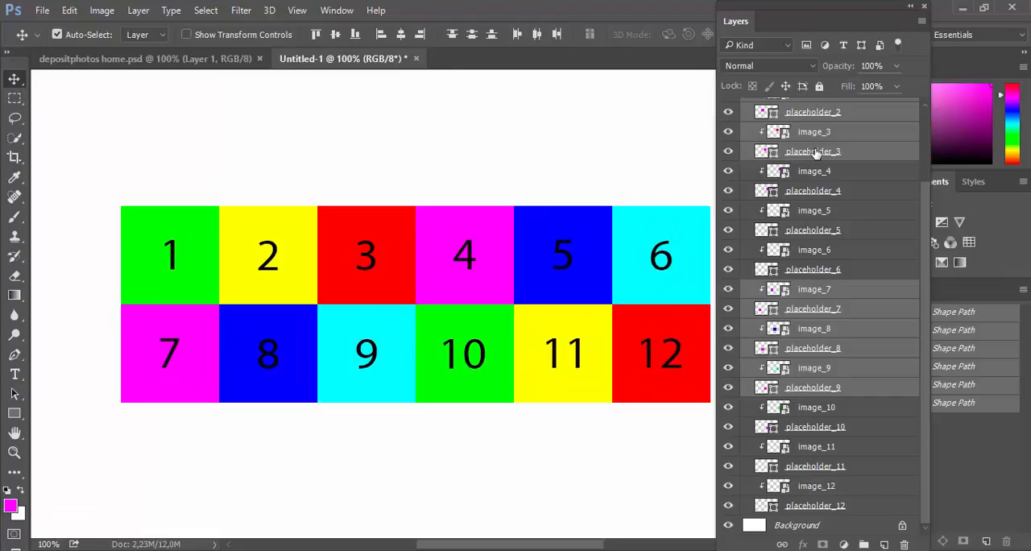
{"action": "scroll", "coordinate": [815, 152], "scroll_direction": "up", "scroll_amount": 3}
{"action": "key", "text": "shift+Left"}
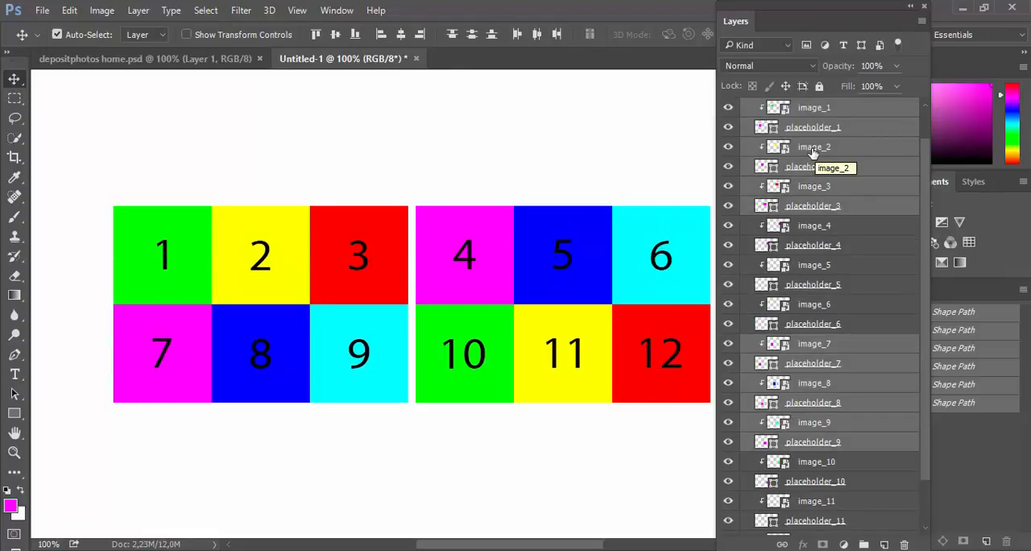
{"action": "left_click", "coordinate": [299, 132]}
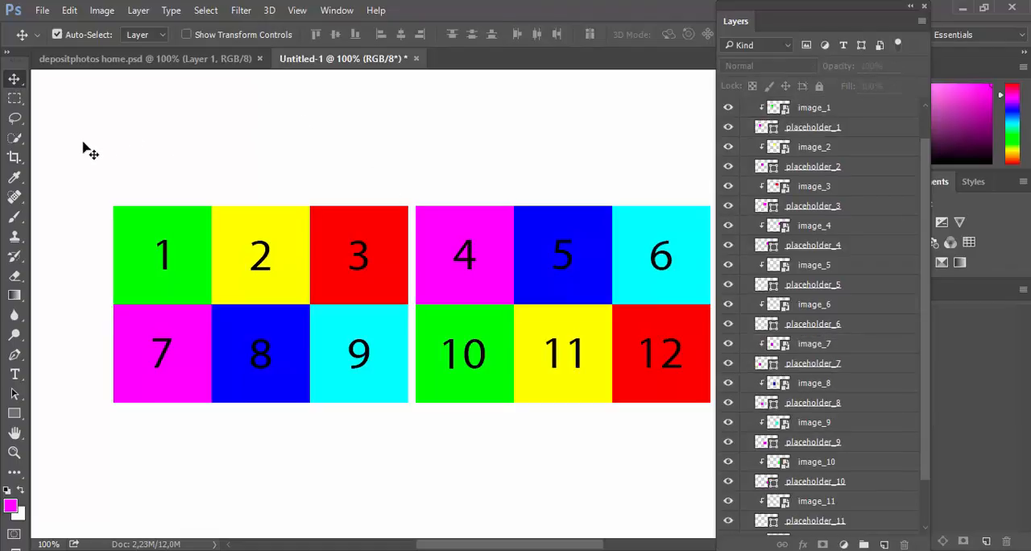
Step: Open 10-pixel gaps between the first three columns by nudging columns one and two left together, and column one left once more
{"action": "left_click_drag", "start_coordinate": [71, 147], "coordinate": [271, 447]}
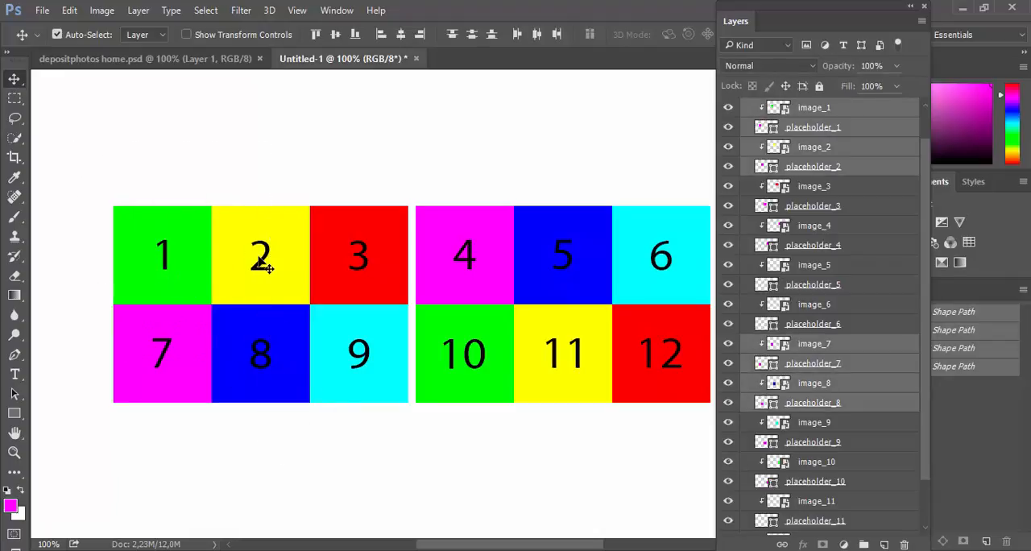
{"action": "key", "text": "shift+Left"}
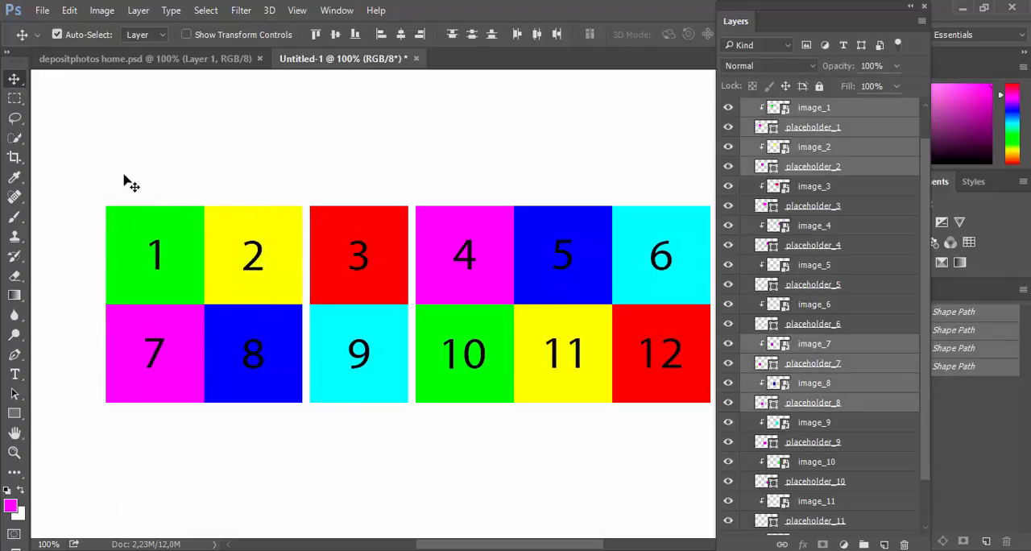
{"action": "left_click", "coordinate": [81, 165]}
{"action": "left_click_drag", "start_coordinate": [74, 158], "coordinate": [154, 427]}
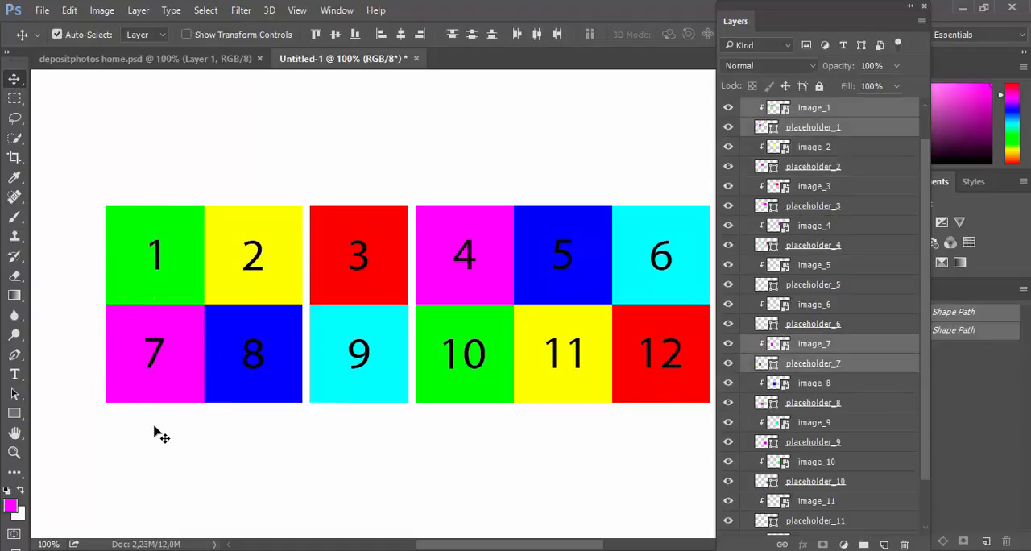
{"action": "key", "text": "shift+Left"}
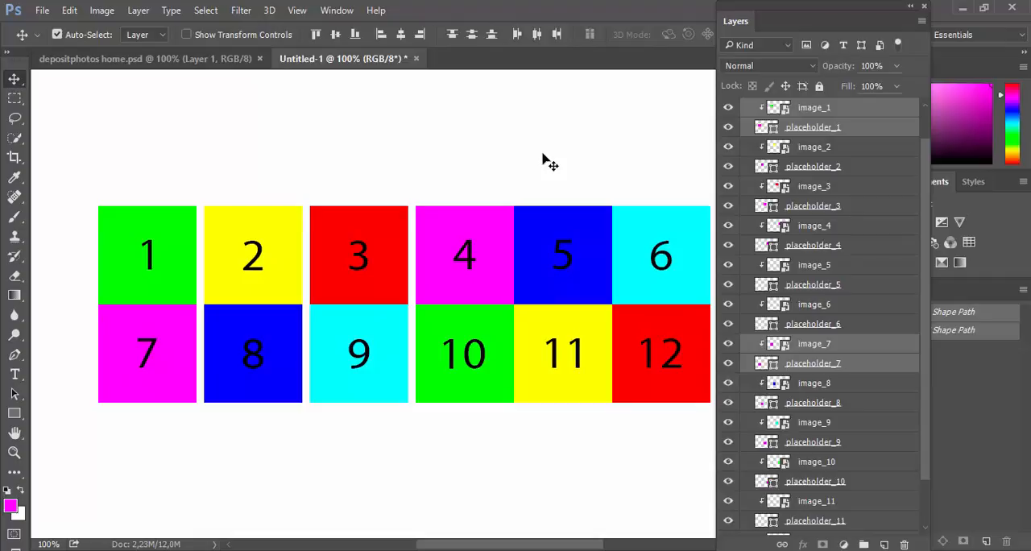
Step: Open 10-pixel gaps between the last three columns by nudging columns five and six right together, and column six right once more
{"action": "left_click_drag", "start_coordinate": [542, 154], "coordinate": [716, 427]}
{"action": "key", "text": "shift+Right"}
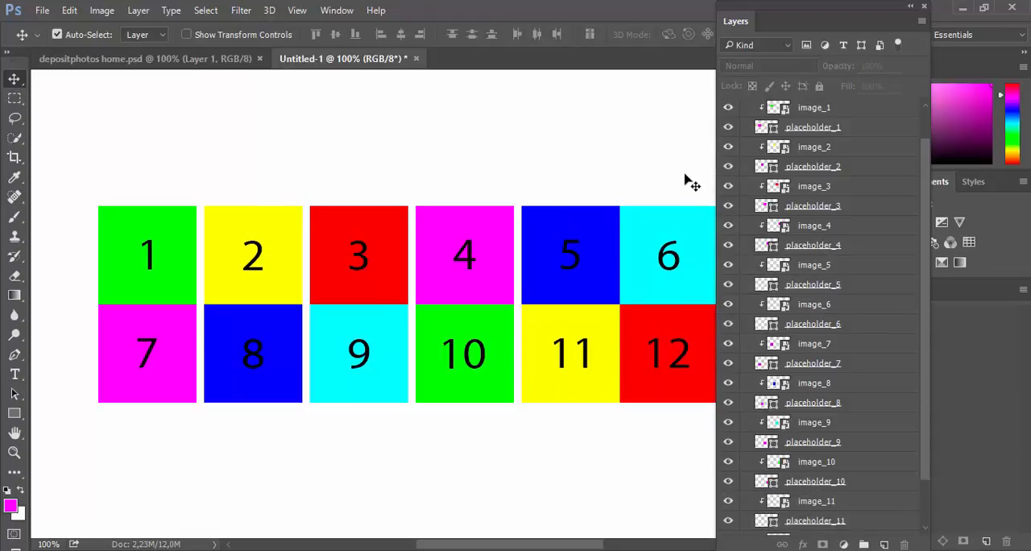
{"action": "left_click_drag", "start_coordinate": [686, 177], "coordinate": [733, 354]}
{"action": "key", "text": "shift+Right"}
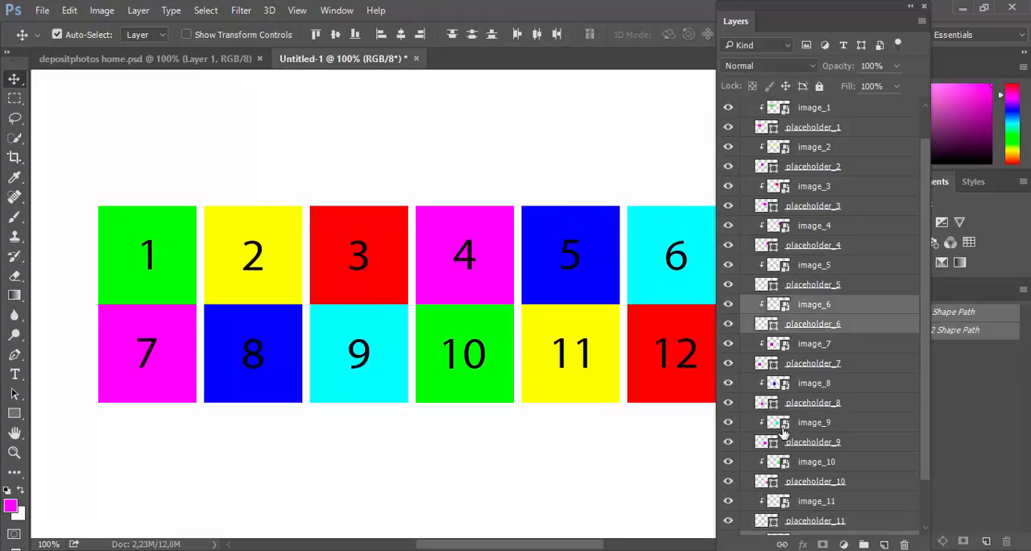
{"action": "left_click", "coordinate": [459, 467]}
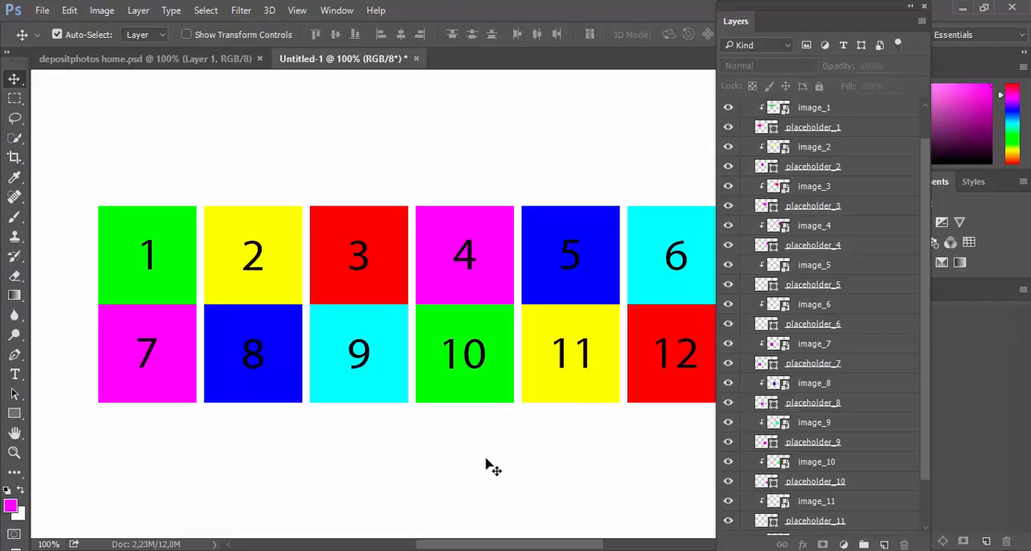
Step: Select all tiles of the bottom row, 7 to 12, and nudge them 10 pixels down to separate the two rows
{"action": "left_click_drag", "start_coordinate": [71, 330], "coordinate": [798, 451]}
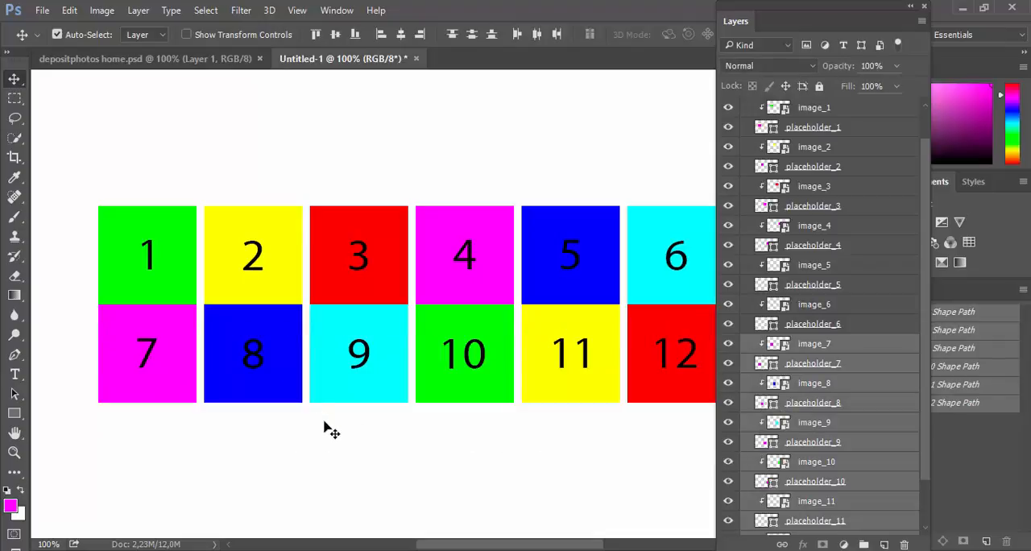
{"action": "key", "text": "shift+Right"}
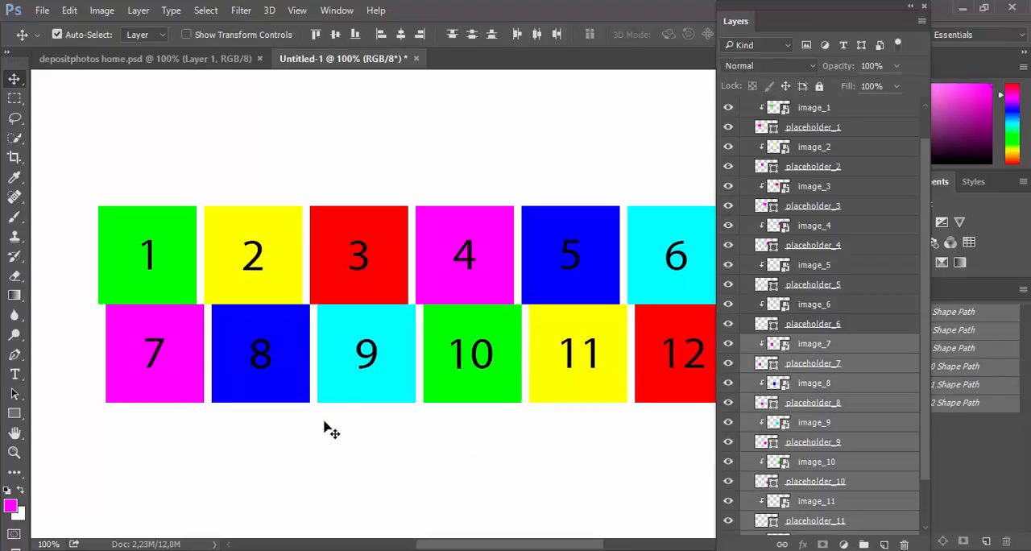
{"action": "key", "text": "shift+Left"}
{"action": "key", "text": "shift+Down"}
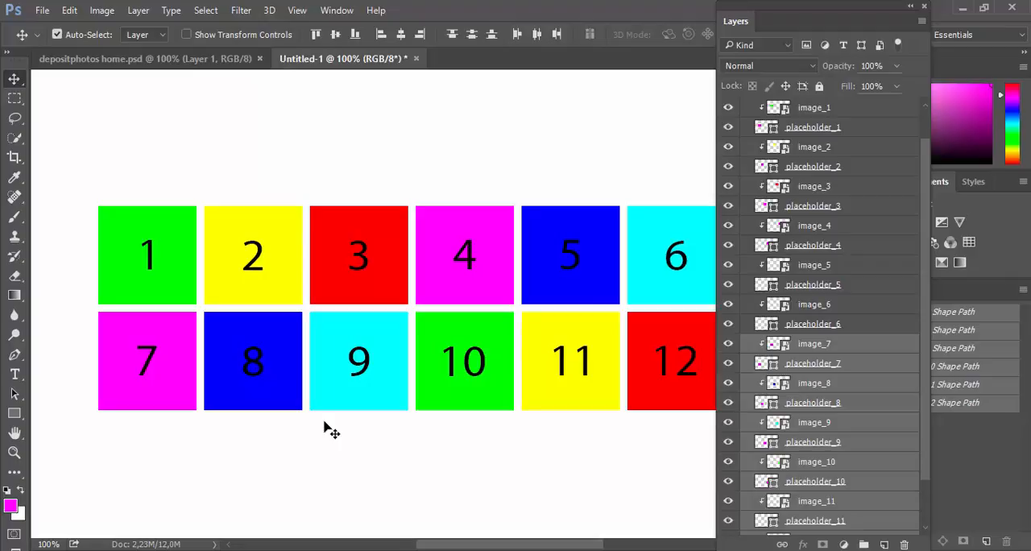
{"action": "left_click_drag", "start_coordinate": [788, 7], "coordinate": [833, 8]}
{"action": "left_click", "coordinate": [493, 141]}
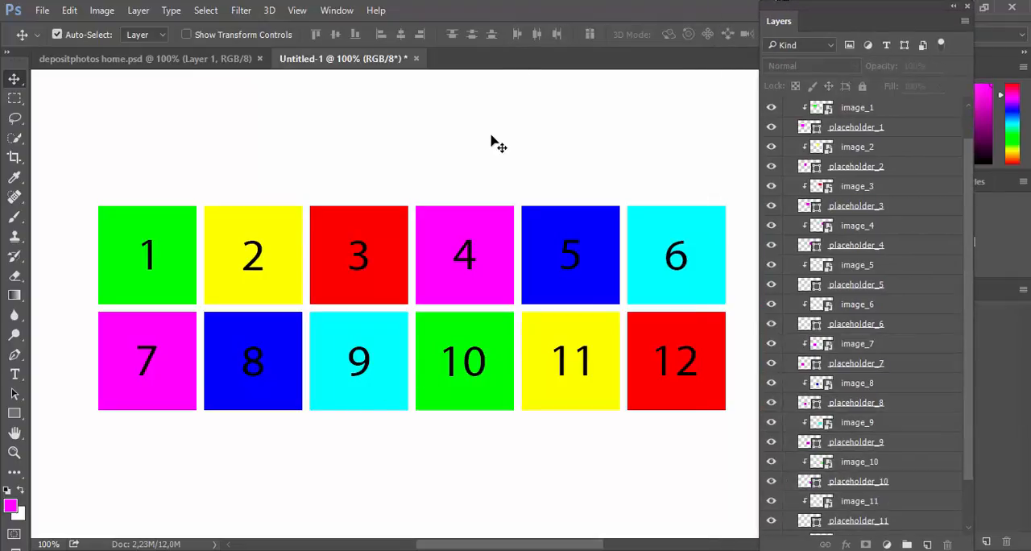
Step: Check the depositphotos home.psd reference and scale the placeholder_2 shape to 207.69% in width and height, covering tiles 3, 8 and 9
{"action": "left_click", "coordinate": [124, 64]}
{"action": "left_click", "coordinate": [342, 58]}
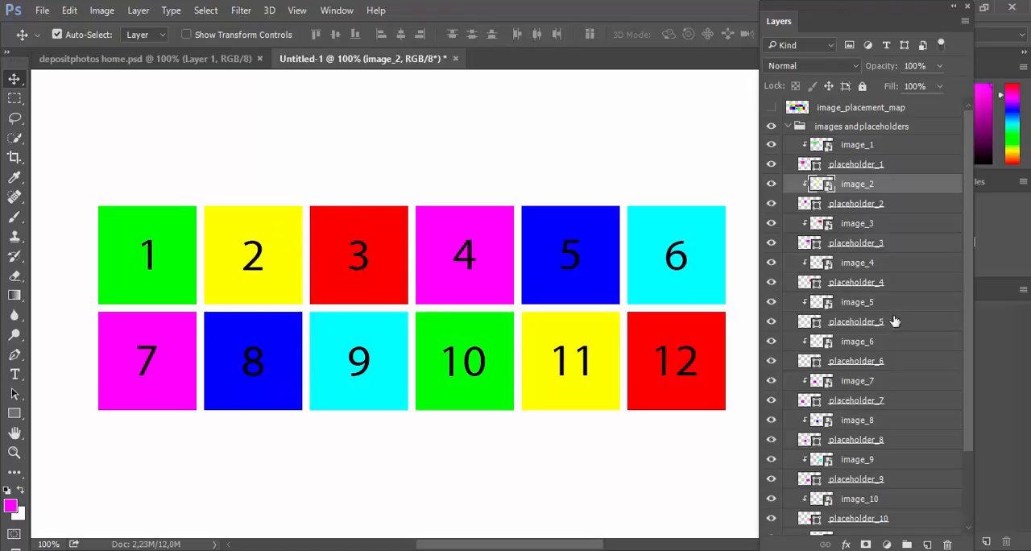
{"action": "left_click", "coordinate": [882, 208]}
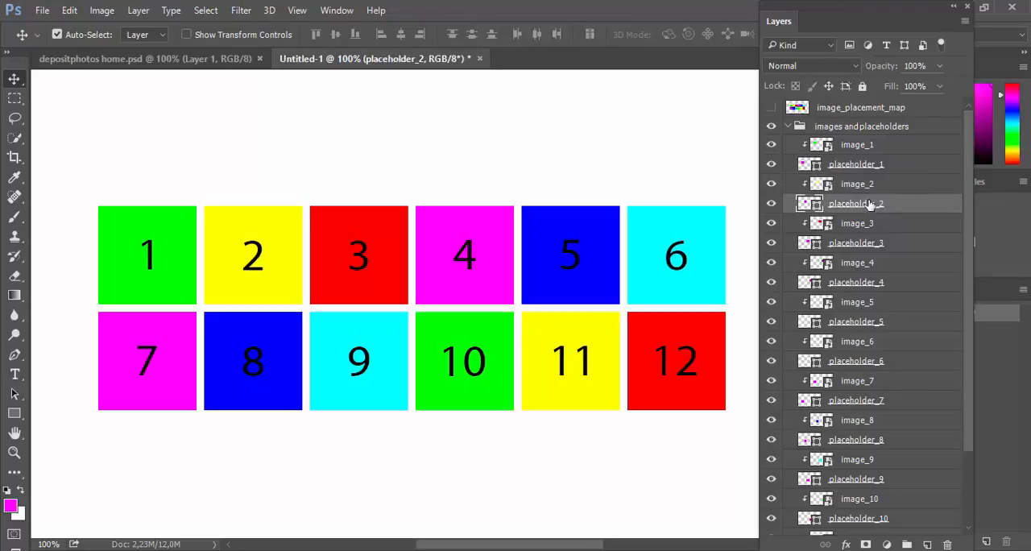
{"action": "key", "text": "ctrl+t"}
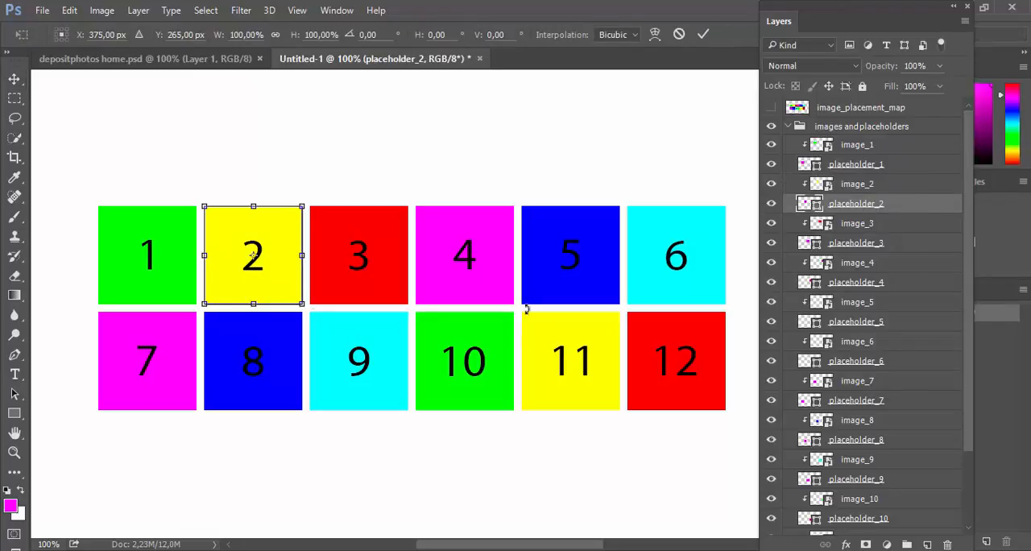
{"action": "left_click_drag", "start_coordinate": [298, 301], "coordinate": [409, 410]}
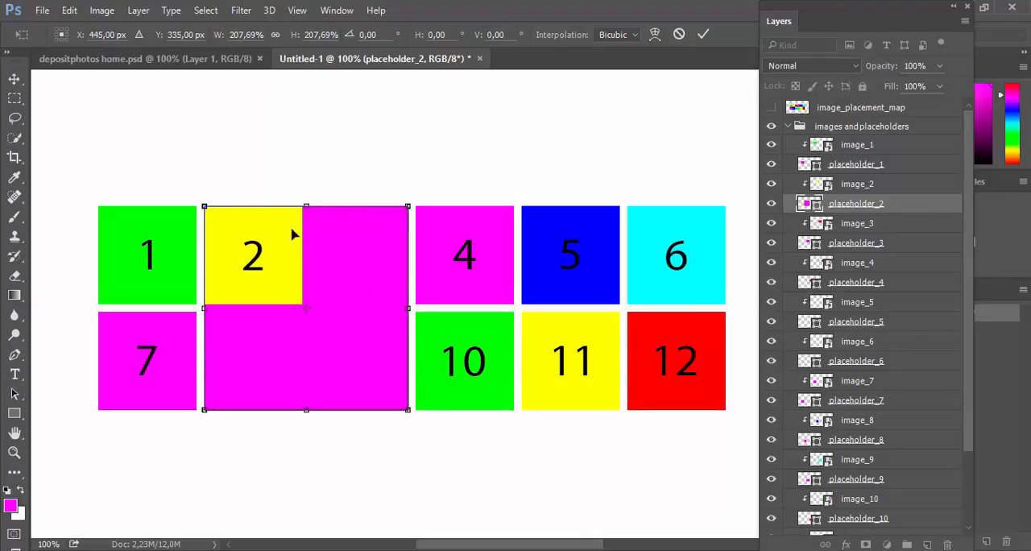
{"action": "left_click", "coordinate": [704, 34]}
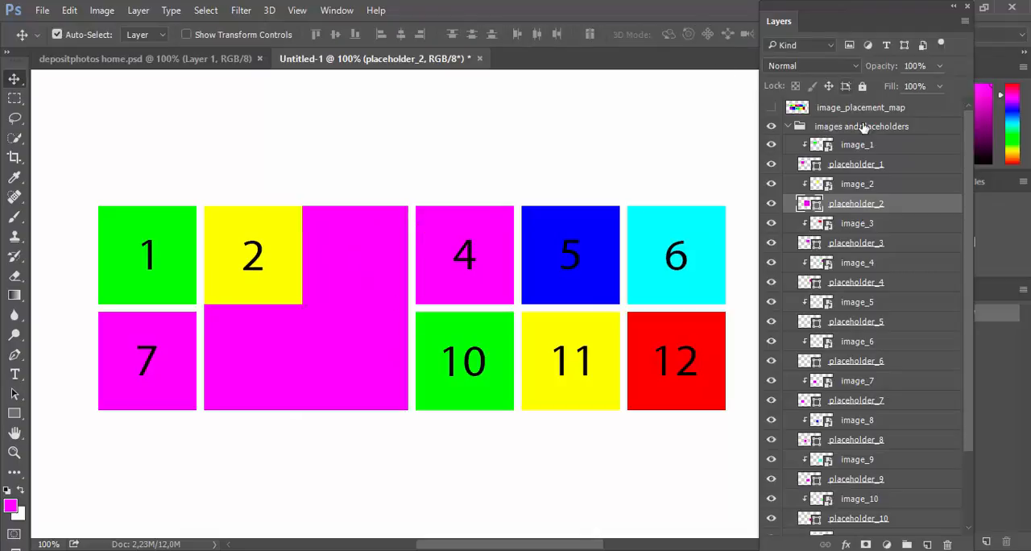
Step: Delete the image and placeholder layers 3, 8 and 9 while placeholder_2 is hidden, and make placeholder_2 visible again
{"action": "left_click", "coordinate": [770, 203]}
{"action": "left_click", "coordinate": [369, 246]}
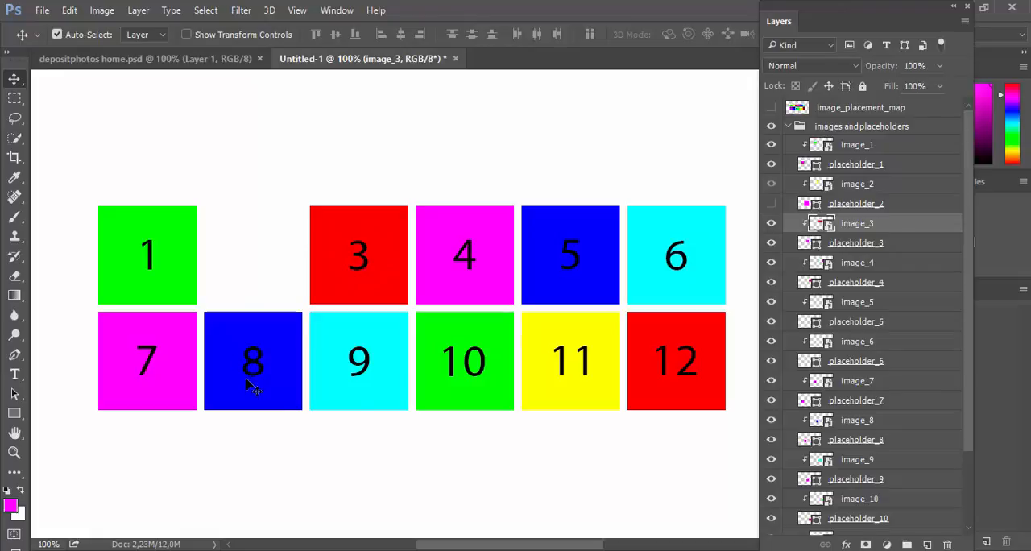
{"action": "left_click", "coordinate": [886, 243], "text": "ctrl"}
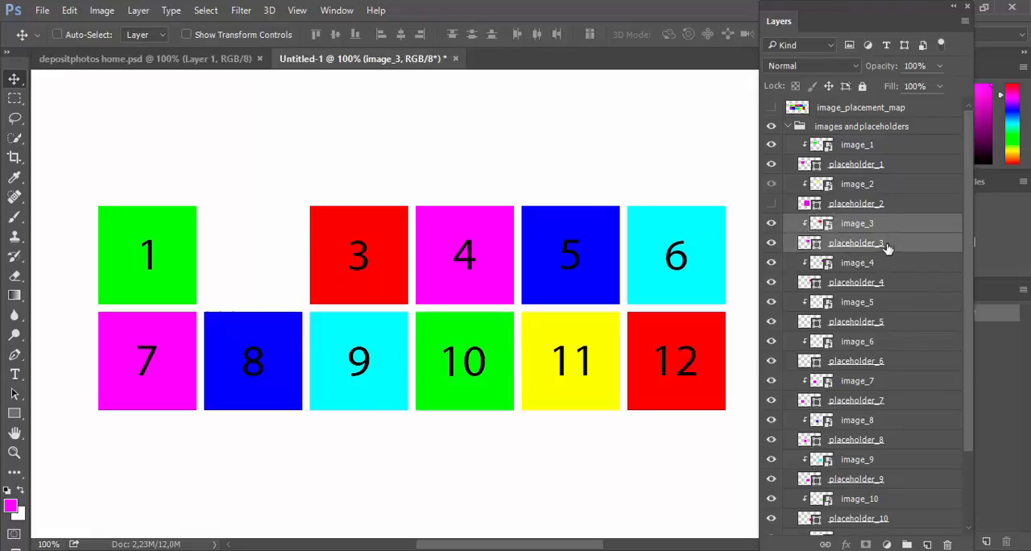
{"action": "left_click", "coordinate": [886, 420], "text": "ctrl"}
{"action": "left_click", "coordinate": [894, 440], "text": "ctrl"}
{"action": "scroll", "coordinate": [901, 445], "scroll_direction": "down", "scroll_amount": 1}
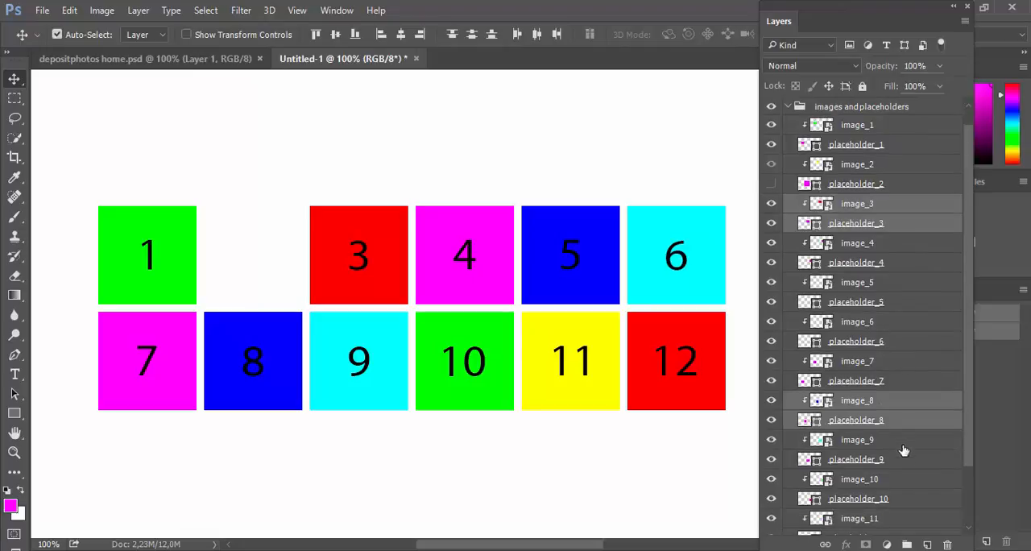
{"action": "left_click", "coordinate": [890, 442], "text": "ctrl"}
{"action": "left_click", "coordinate": [904, 459], "text": "ctrl"}
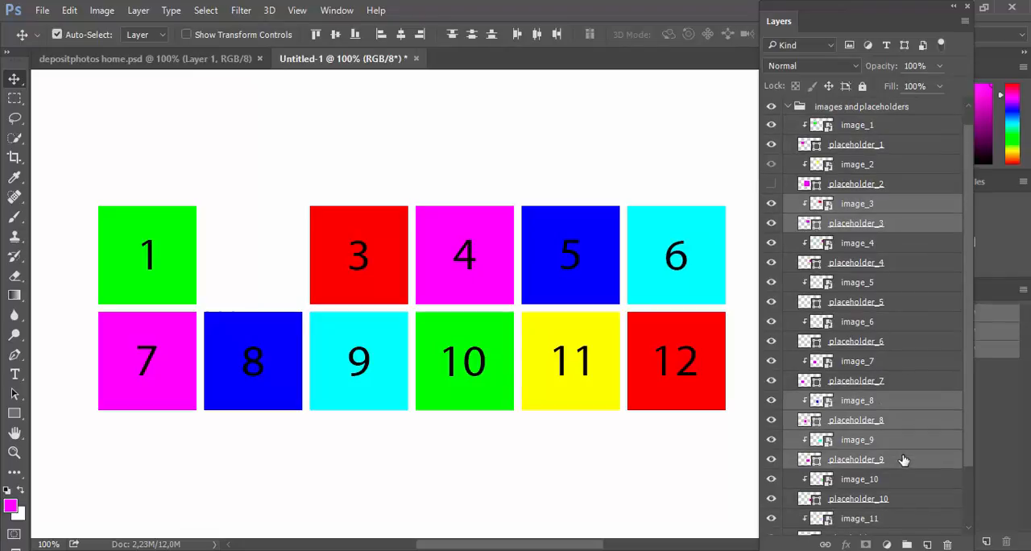
{"action": "right_click", "coordinate": [904, 459]}
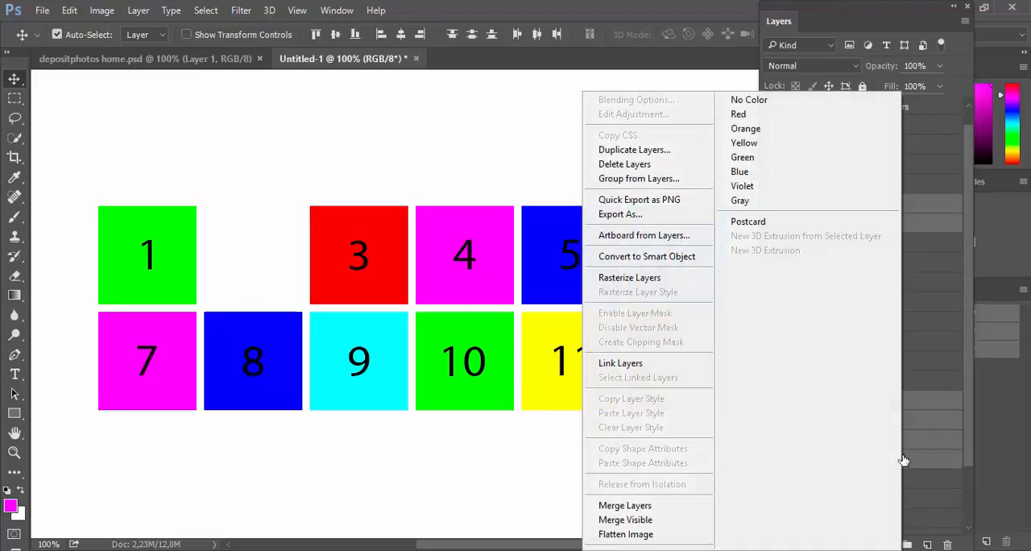
{"action": "left_click", "coordinate": [656, 164]}
{"action": "left_click", "coordinate": [463, 224]}
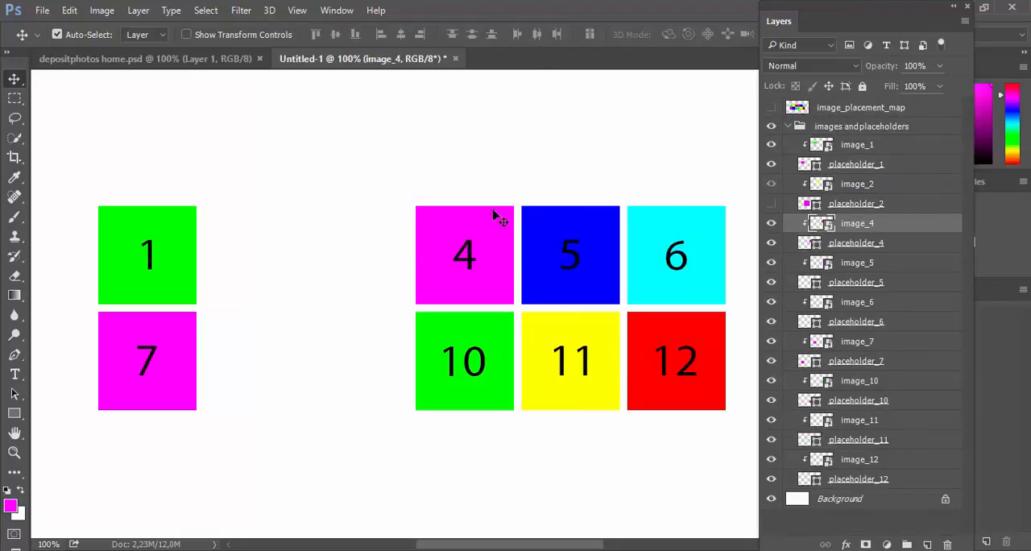
{"action": "left_click", "coordinate": [771, 203]}
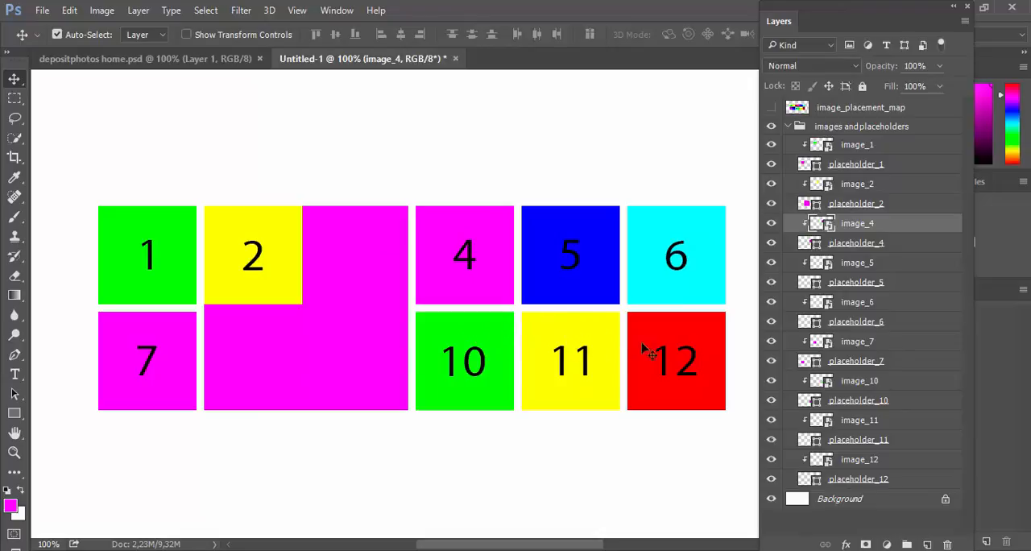
Step: Stretch the placeholder_10 shape horizontally to 207.69% width so it extends over tile 11
{"action": "left_click", "coordinate": [488, 327]}
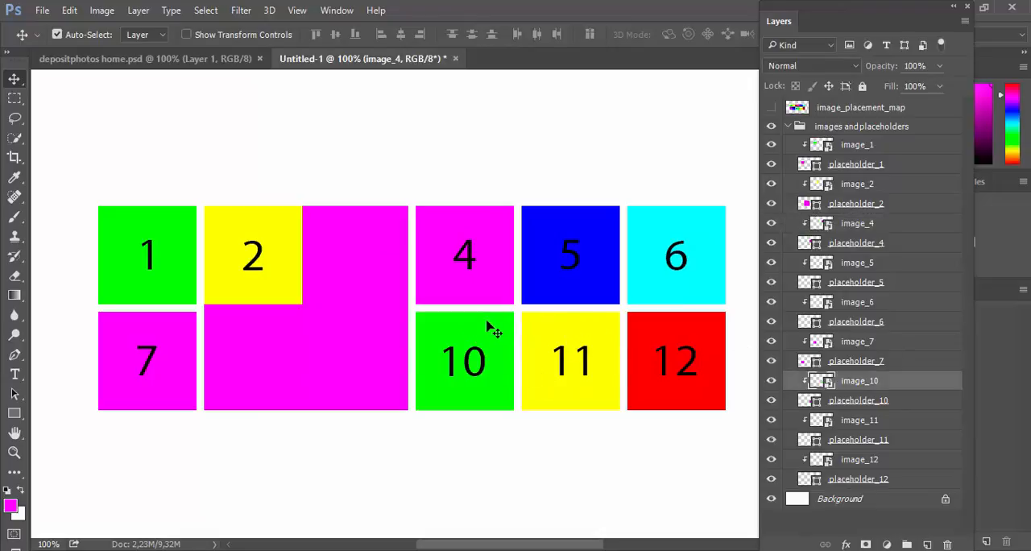
{"action": "left_click", "coordinate": [891, 407]}
{"action": "key", "text": "ctrl+t"}
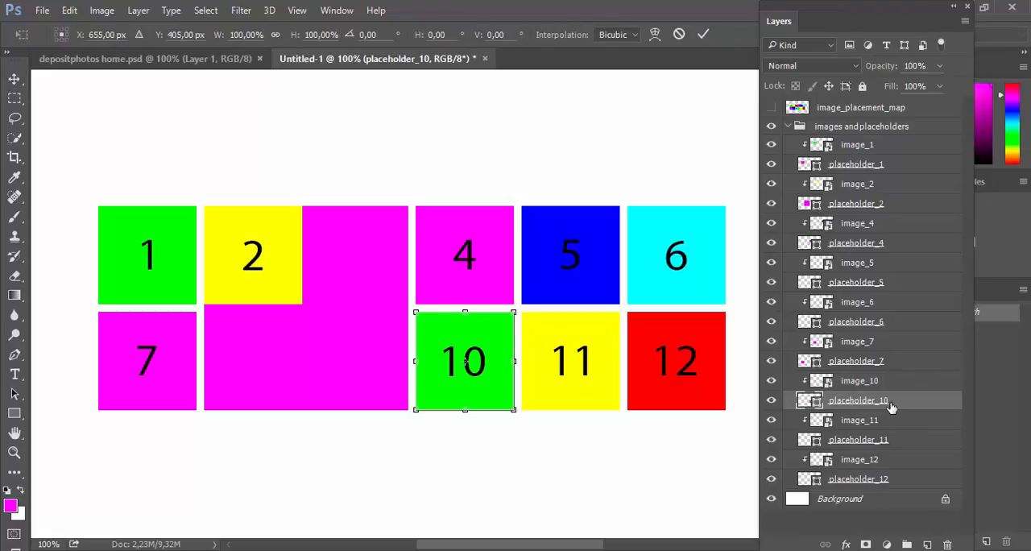
{"action": "left_click_drag", "start_coordinate": [519, 363], "coordinate": [619, 362]}
{"action": "left_click", "coordinate": [703, 34]}
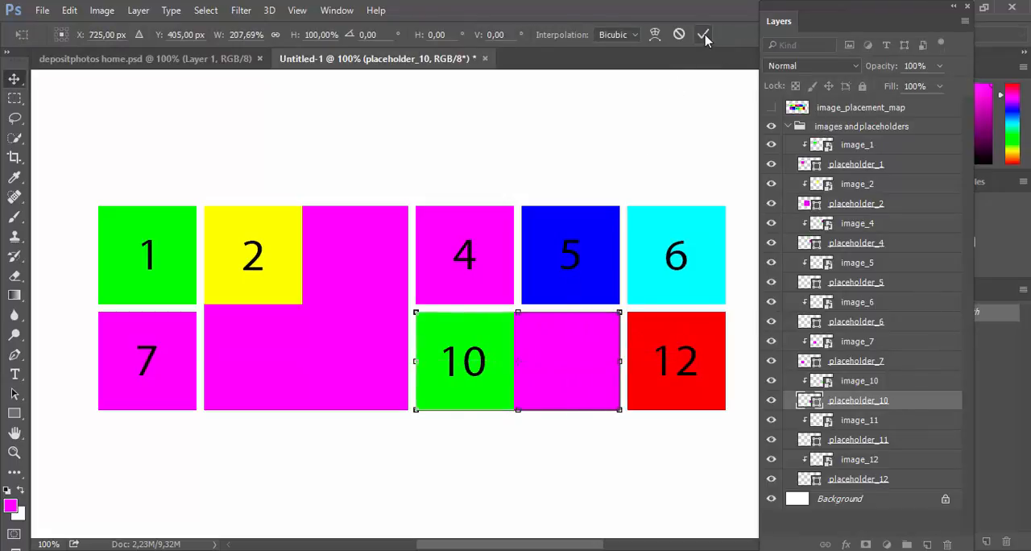
Step: Delete the image_11 and placeholder_11 layers, confirming the deletion
{"action": "left_click", "coordinate": [861, 420]}
{"action": "left_click", "coordinate": [889, 441], "text": "shift"}
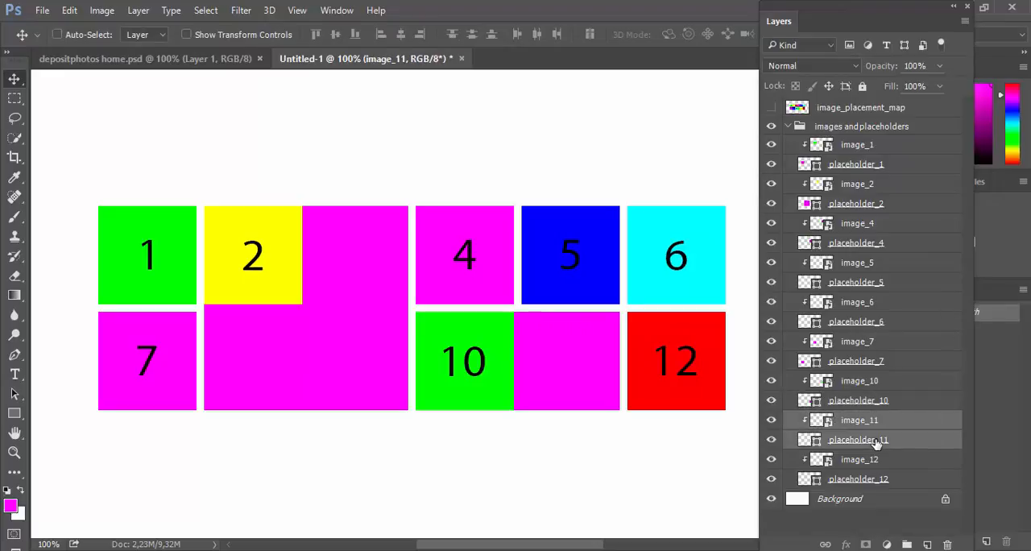
{"action": "right_click", "coordinate": [885, 441]}
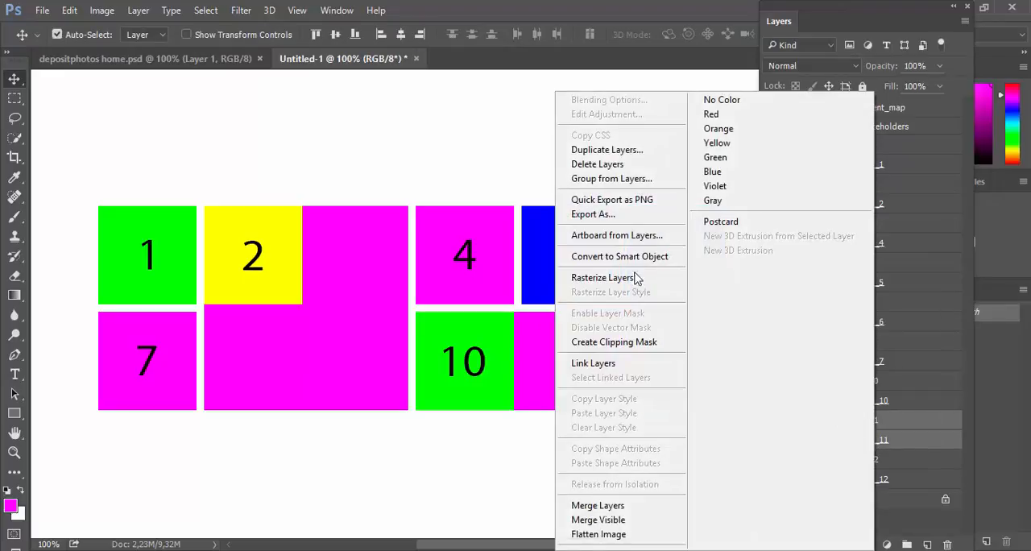
{"action": "left_click", "coordinate": [598, 164]}
{"action": "left_click", "coordinate": [476, 229]}
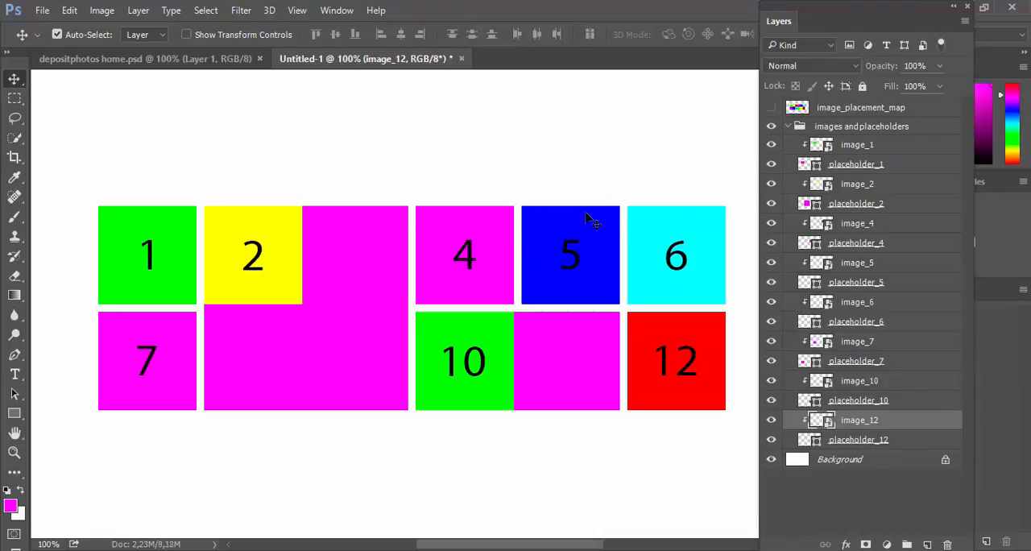
Step: Stretch the placeholder_6 shape vertically to 207.69% height so it extends down over tile 12
{"action": "left_click", "coordinate": [698, 230]}
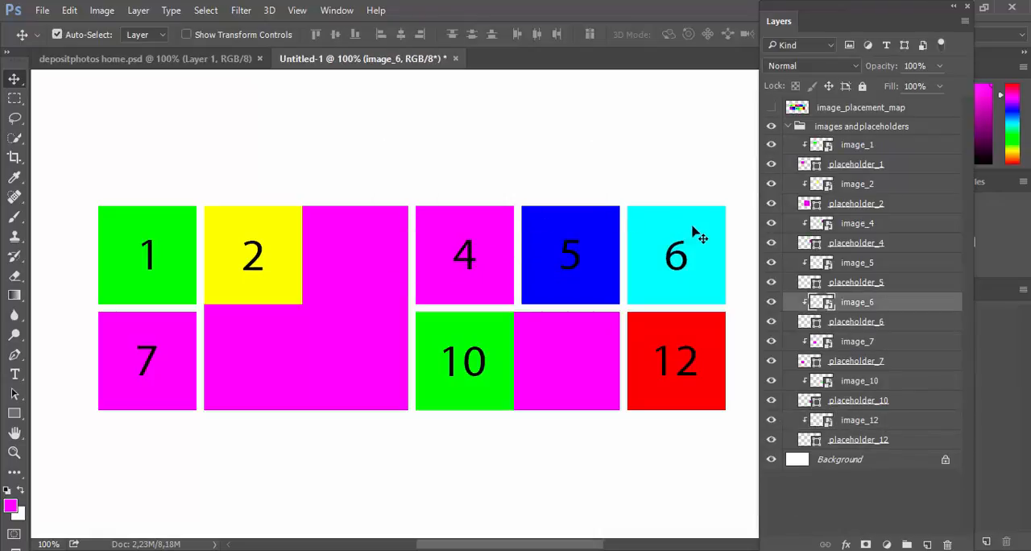
{"action": "left_click", "coordinate": [865, 323]}
{"action": "key", "text": "ctrl+t"}
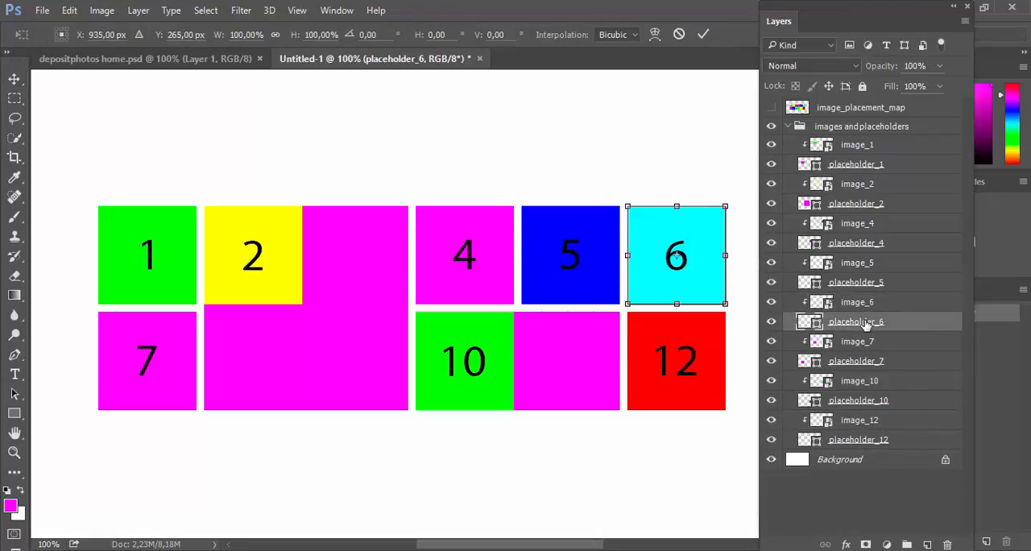
{"action": "left_click_drag", "start_coordinate": [671, 304], "coordinate": [679, 410]}
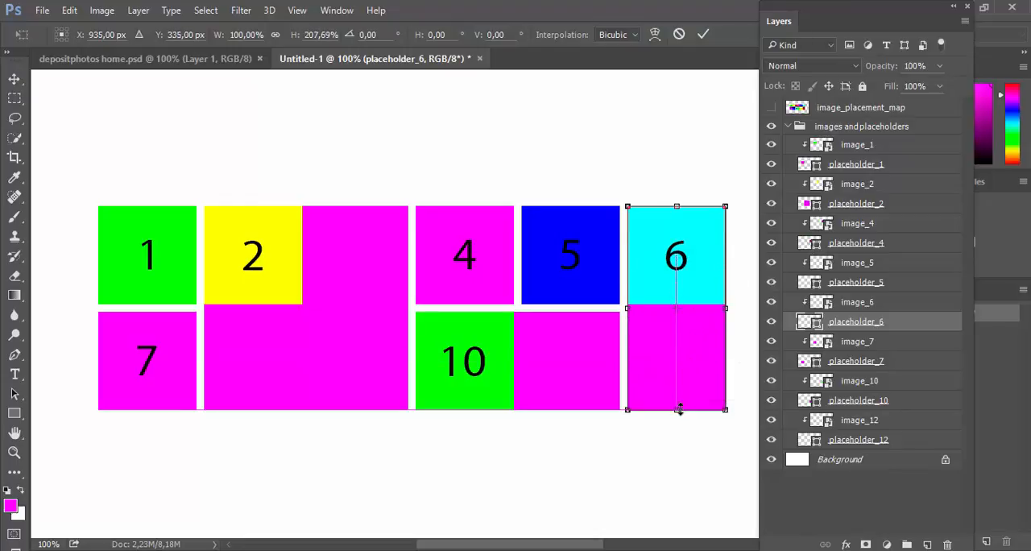
{"action": "left_click", "coordinate": [703, 34]}
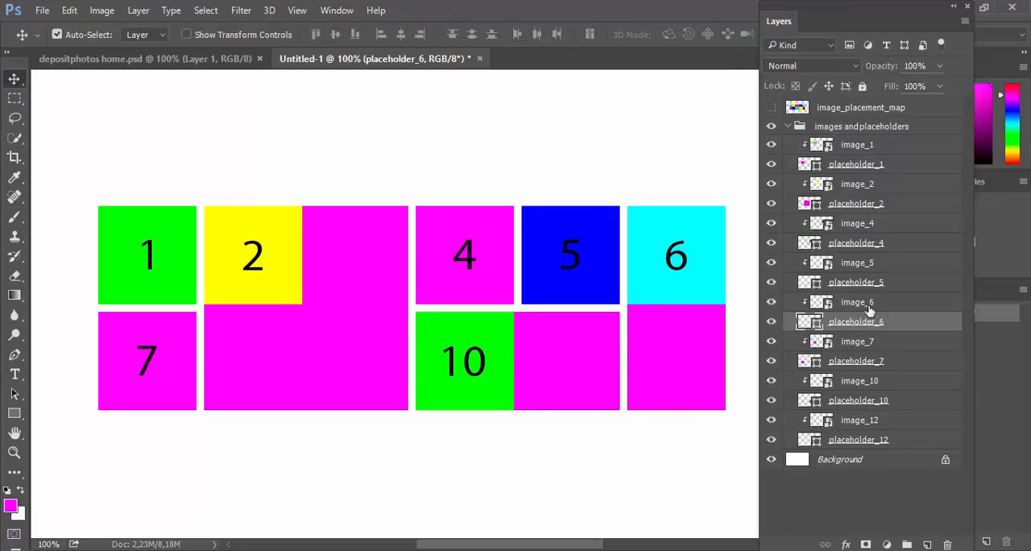
Step: Delete the image_12 and placeholder_12 layers while placeholder_6 is hidden, and make placeholder_6 visible again
{"action": "left_click", "coordinate": [770, 323]}
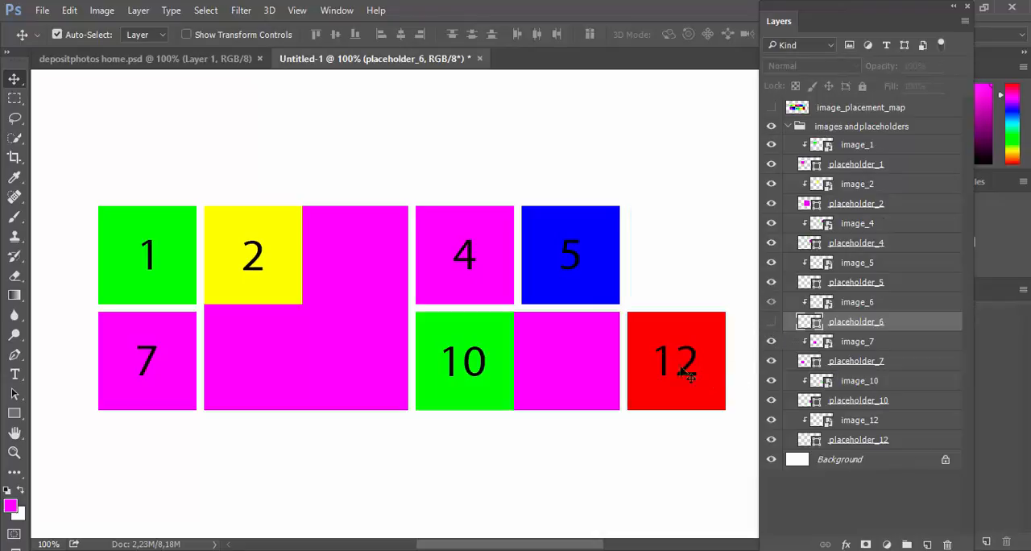
{"action": "left_click", "coordinate": [855, 420]}
{"action": "left_click", "coordinate": [882, 441], "text": "shift"}
{"action": "right_click", "coordinate": [882, 441]}
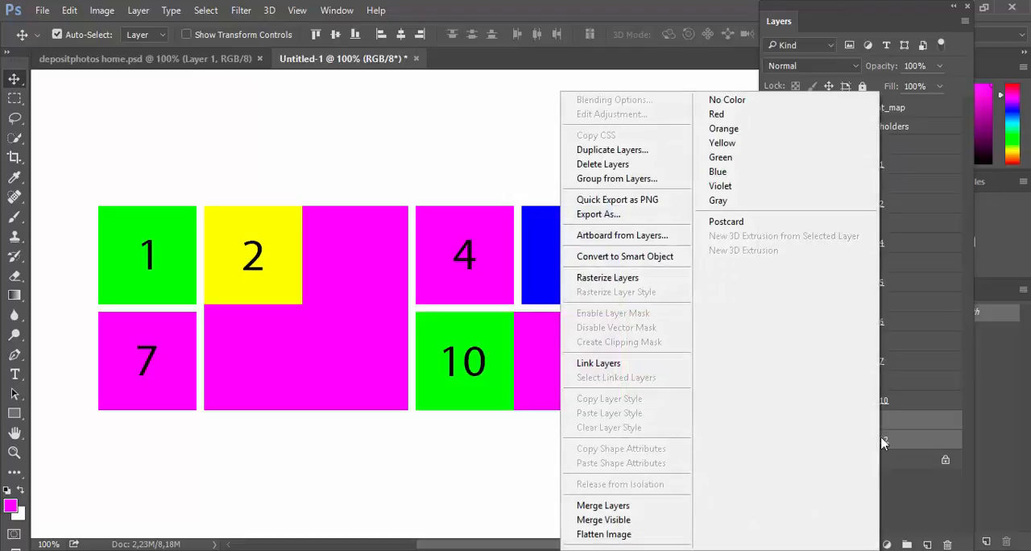
{"action": "left_click", "coordinate": [592, 164]}
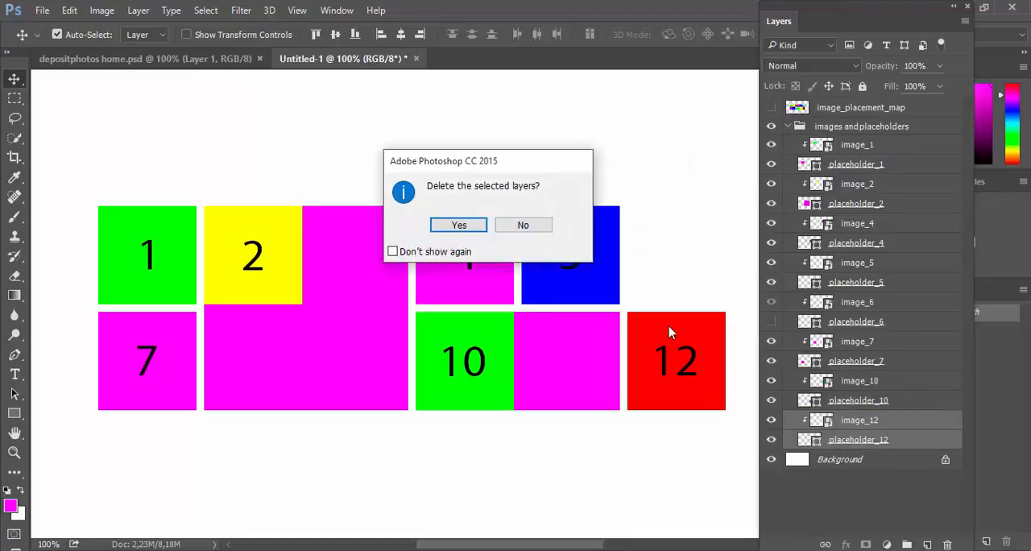
{"action": "left_click", "coordinate": [474, 225]}
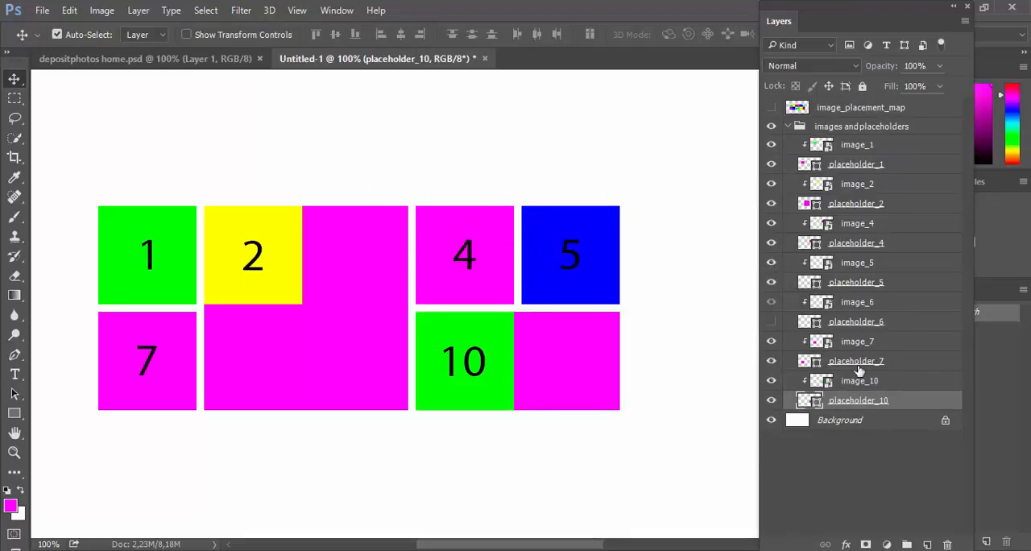
{"action": "left_click", "coordinate": [773, 322]}
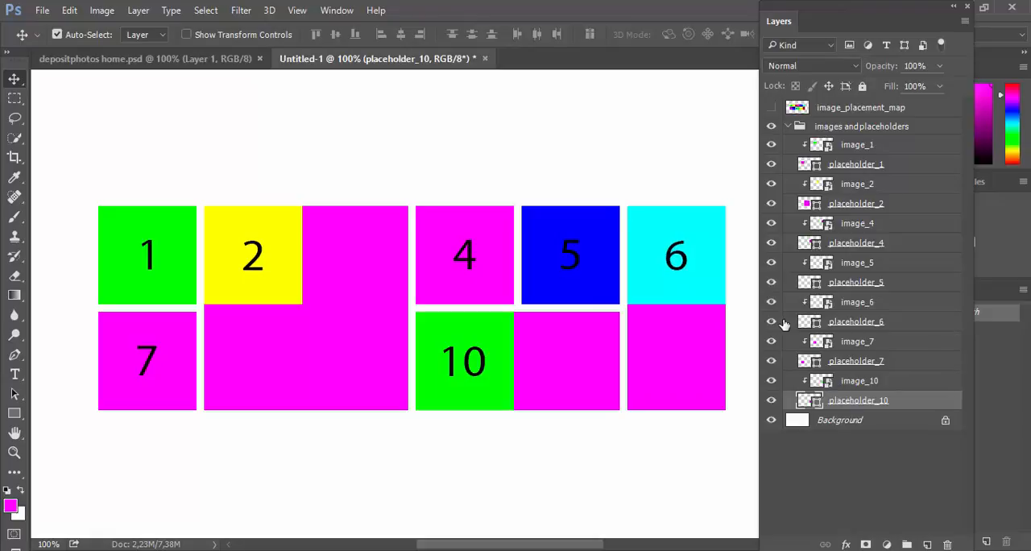
Step: Check the depositphotos home.psd reference and move image_2 and image_6 to about the middle of their enlarged placeholders
{"action": "left_click", "coordinate": [229, 61]}
{"action": "left_click", "coordinate": [326, 60]}
{"action": "left_click", "coordinate": [263, 243]}
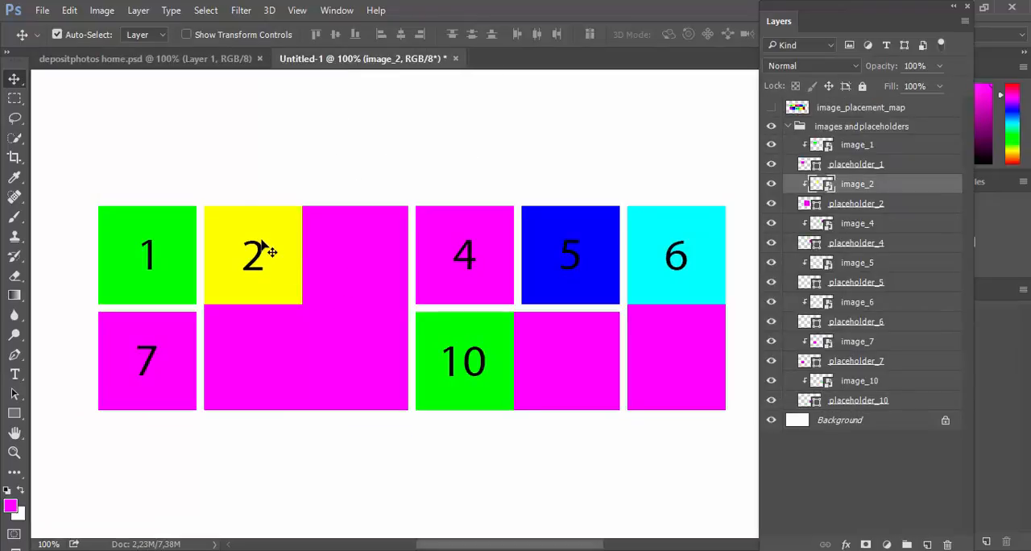
{"action": "left_click_drag", "start_coordinate": [264, 242], "coordinate": [315, 291]}
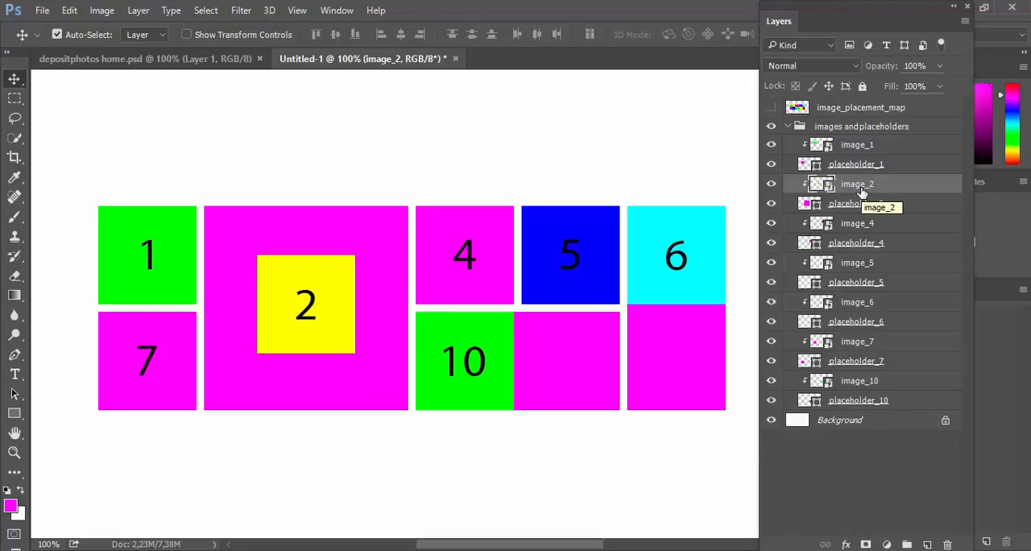
{"action": "left_click_drag", "start_coordinate": [673, 249], "coordinate": [690, 306]}
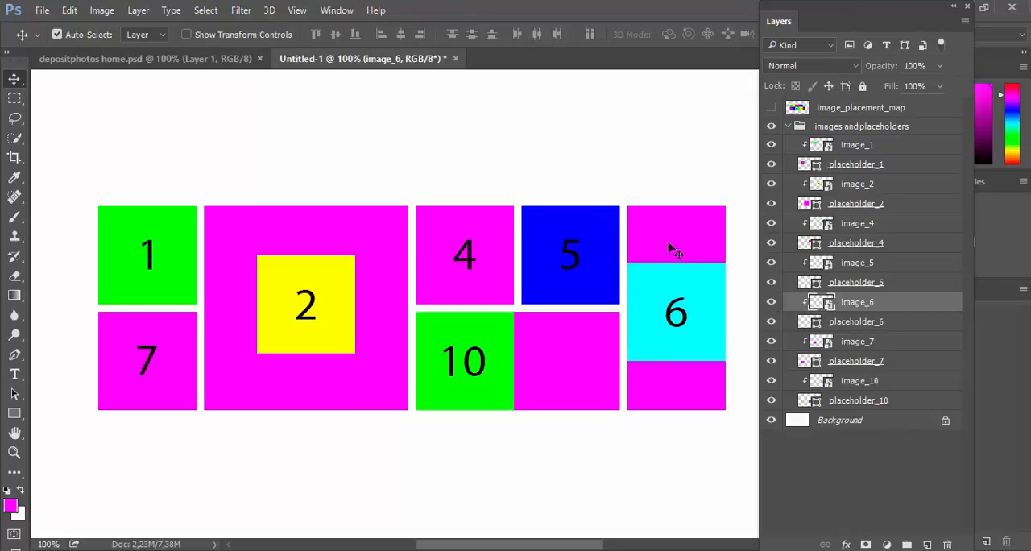
Step: Show the actions list, collapse the Grid Layouts Templates set and expand the Grid Layouts Place Images set
{"action": "left_click_drag", "start_coordinate": [862, 21], "coordinate": [721, 411]}
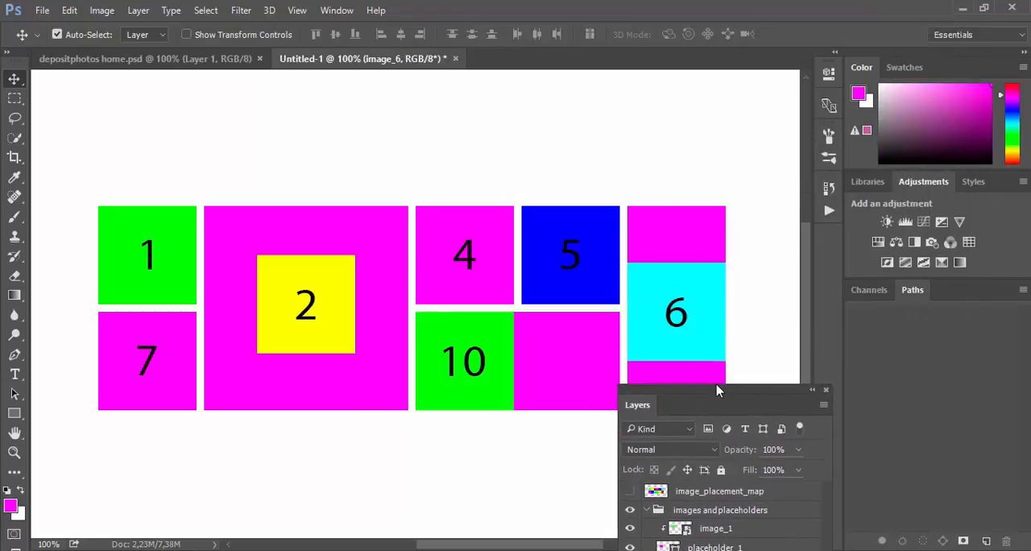
{"action": "left_click", "coordinate": [829, 211]}
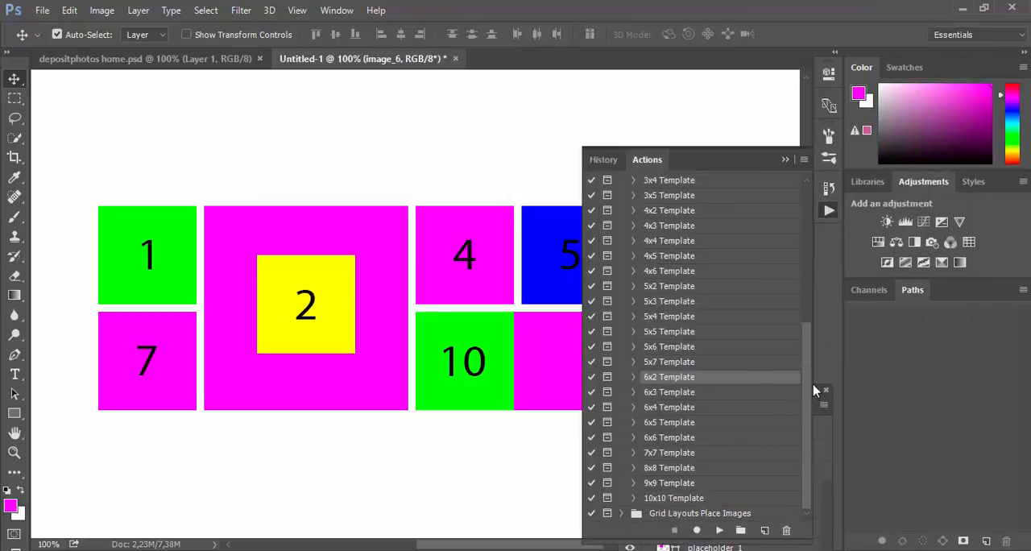
{"action": "left_click_drag", "start_coordinate": [809, 359], "coordinate": [799, 265]}
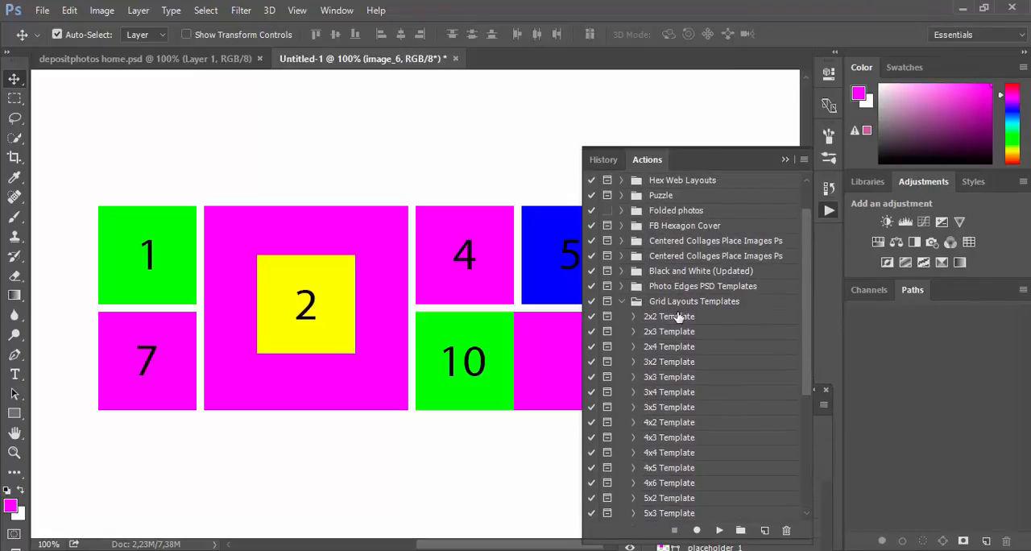
{"action": "left_click", "coordinate": [621, 301]}
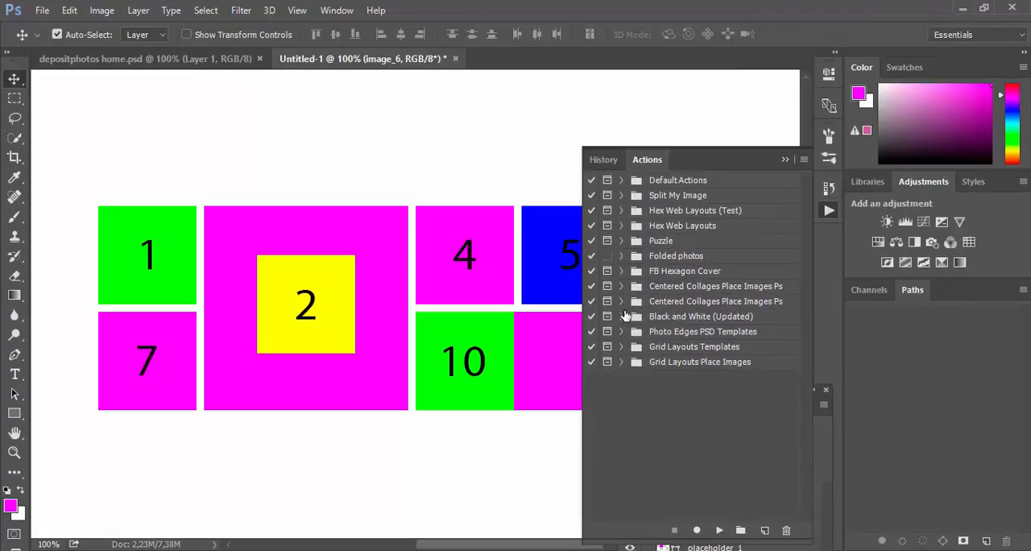
{"action": "left_click", "coordinate": [621, 362]}
{"action": "left_click_drag", "start_coordinate": [733, 160], "coordinate": [887, 21]}
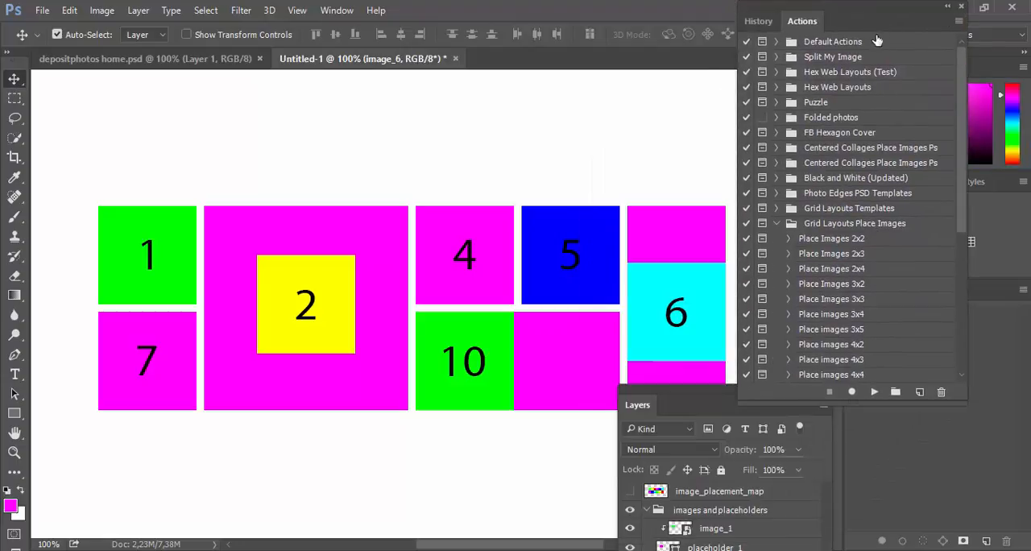
Step: Examine the recorded commands of the Place Images 2x2 action and look through the other Place images actions
{"action": "left_click", "coordinate": [789, 239]}
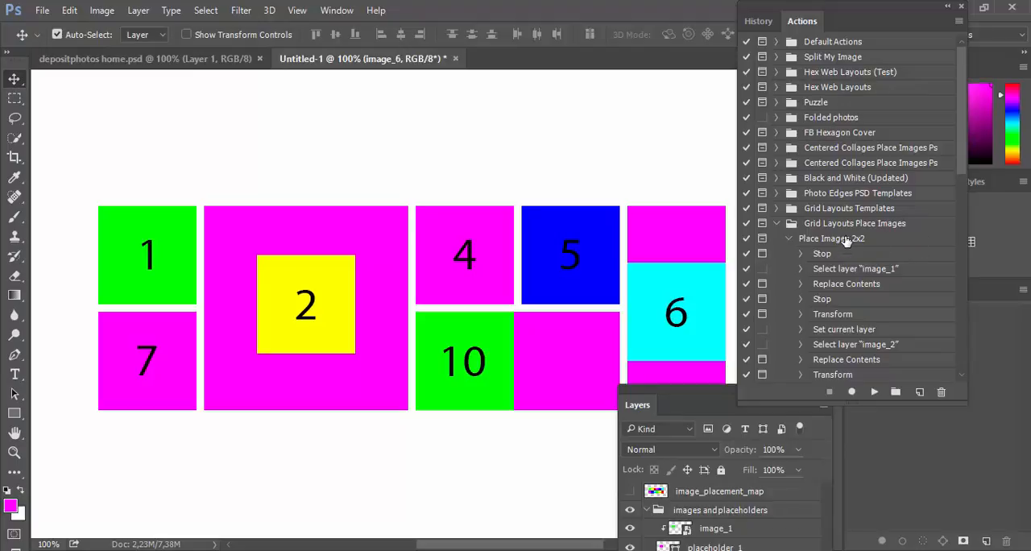
{"action": "scroll", "coordinate": [846, 240], "scroll_direction": "down", "scroll_amount": 1}
{"action": "scroll", "coordinate": [846, 240], "scroll_direction": "down", "scroll_amount": 1}
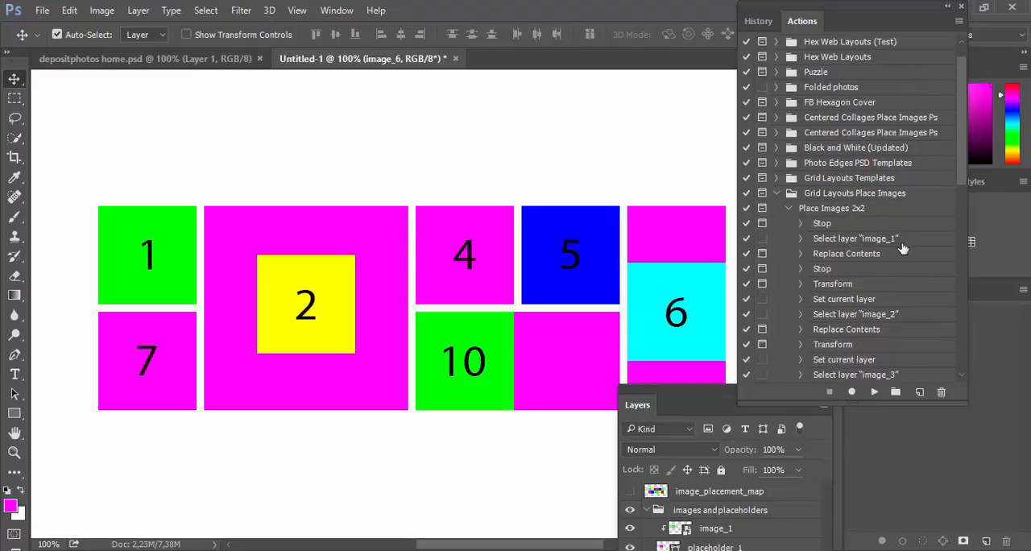
{"action": "left_click", "coordinate": [878, 242]}
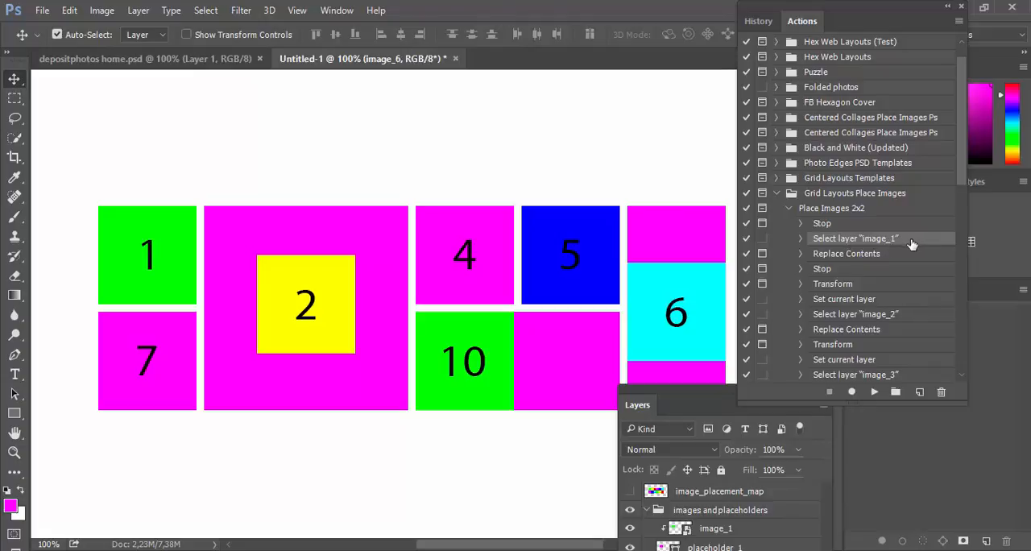
{"action": "scroll", "coordinate": [910, 241], "scroll_direction": "down", "scroll_amount": 8}
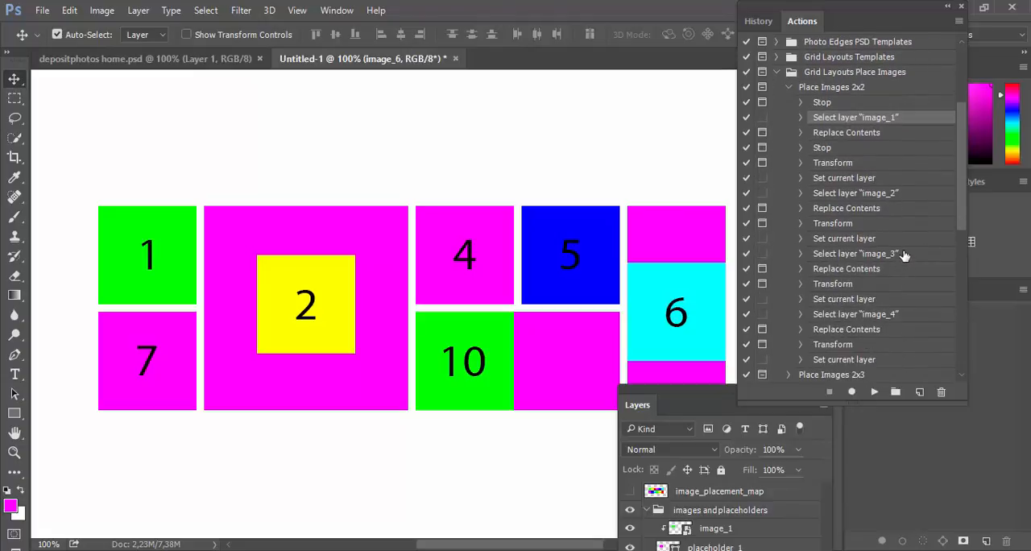
{"action": "scroll", "coordinate": [905, 261], "scroll_direction": "down", "scroll_amount": 2}
{"action": "scroll", "coordinate": [907, 258], "scroll_direction": "up", "scroll_amount": 2}
{"action": "left_click", "coordinate": [789, 88]}
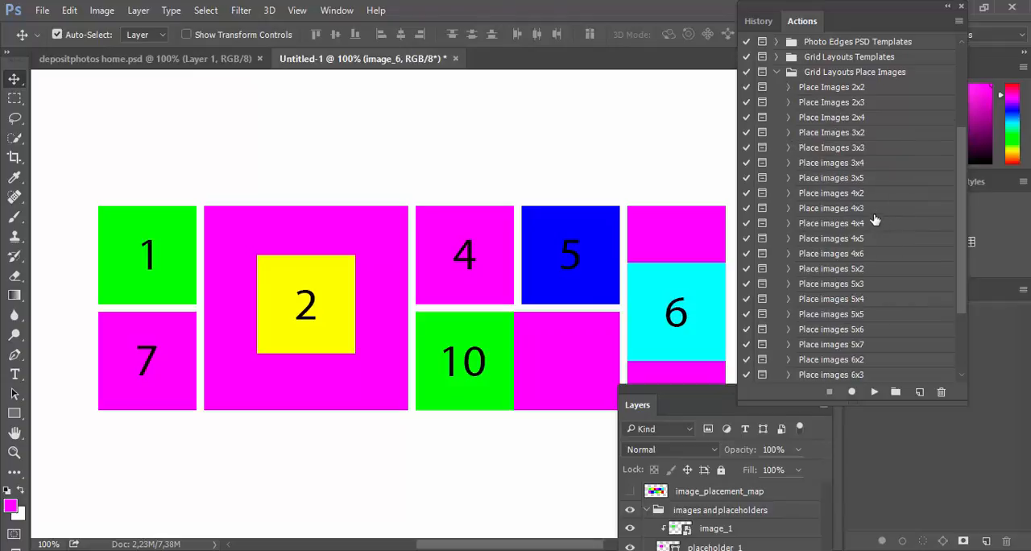
{"action": "scroll", "coordinate": [875, 220], "scroll_direction": "down", "scroll_amount": 3}
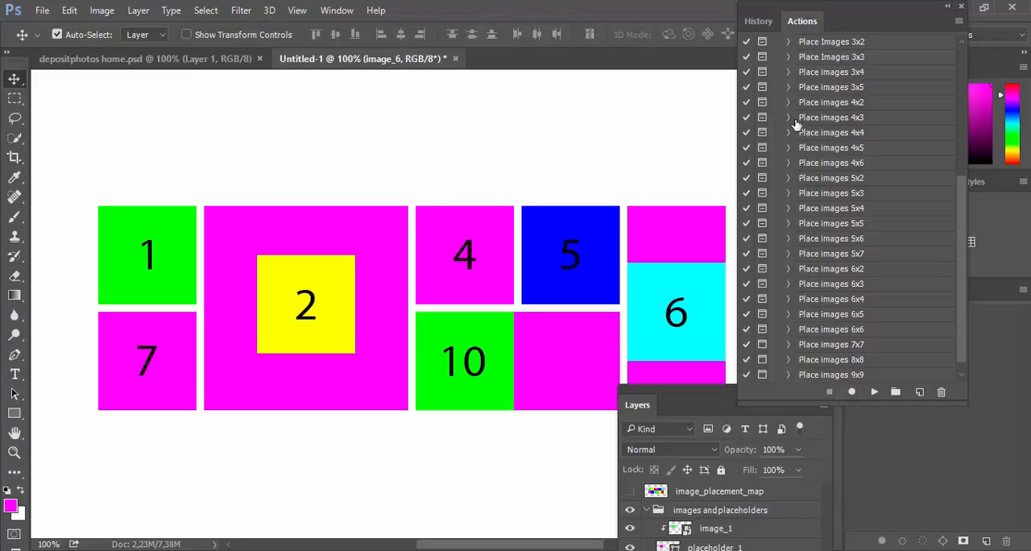
{"action": "left_click", "coordinate": [854, 92]}
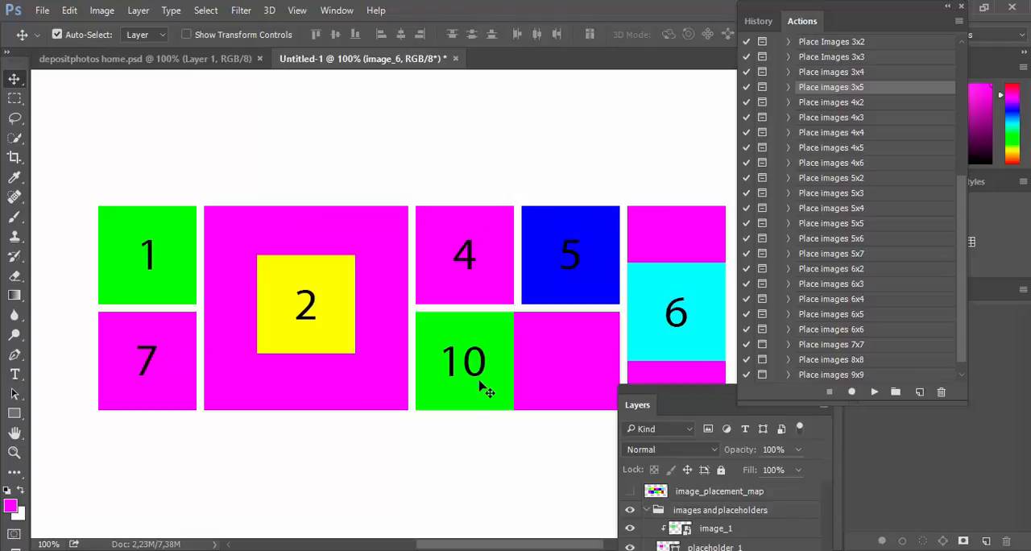
Step: Move image_10 to about the horizontal middle of the wide placeholder_10
{"action": "left_click_drag", "start_coordinate": [470, 361], "coordinate": [520, 354]}
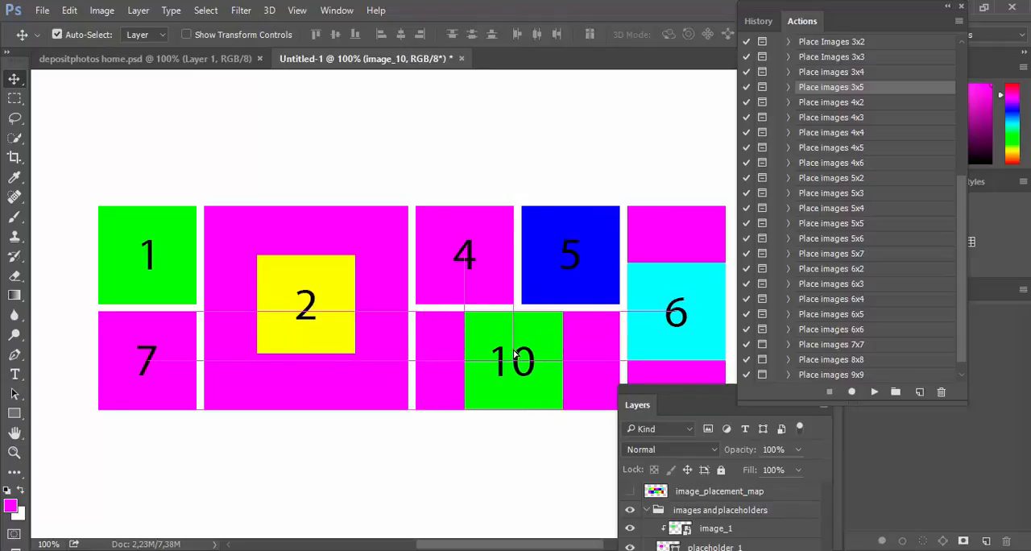
Step: Open the contents of the image_4 smart object and fill its layer with the magenta foreground color to cover the number
{"action": "left_click", "coordinate": [483, 266]}
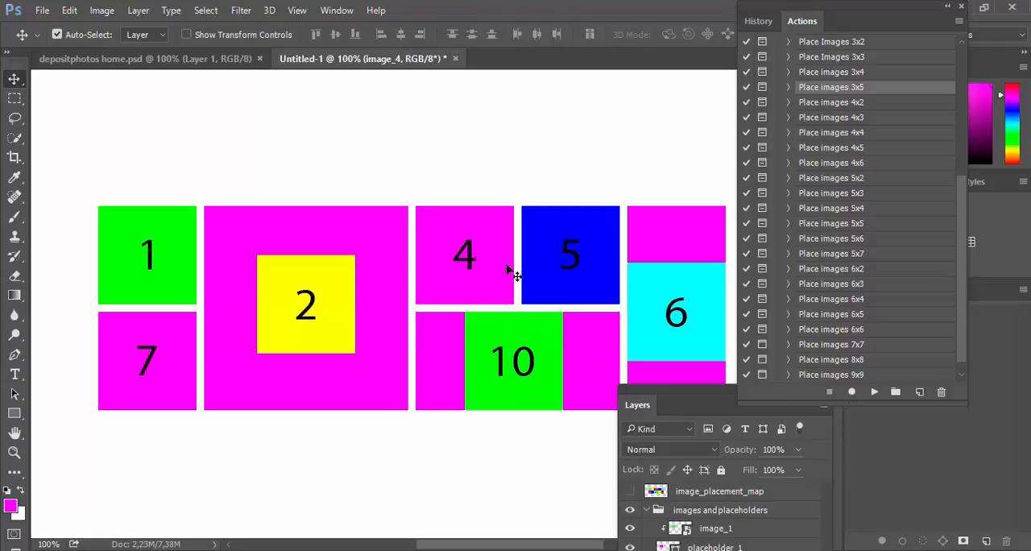
{"action": "left_click_drag", "start_coordinate": [665, 391], "coordinate": [616, 133]}
{"action": "left_click_drag", "start_coordinate": [613, 110], "coordinate": [624, 111]}
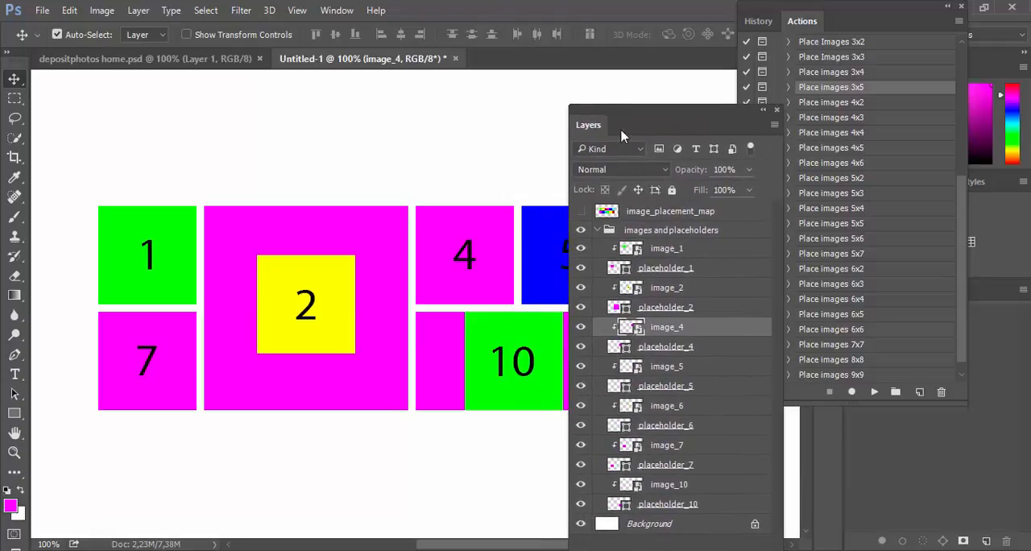
{"action": "double_click", "coordinate": [636, 328]}
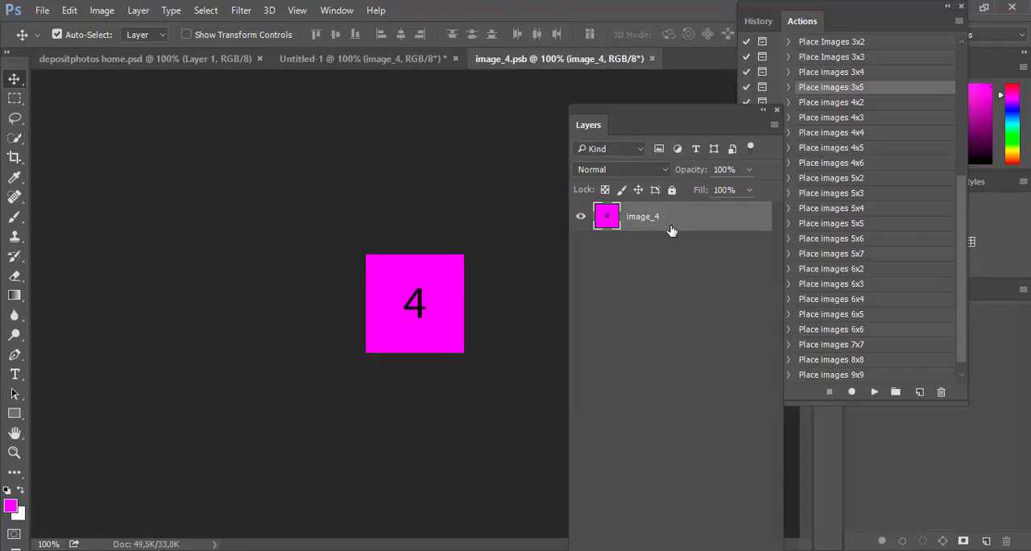
{"action": "key", "text": "i"}
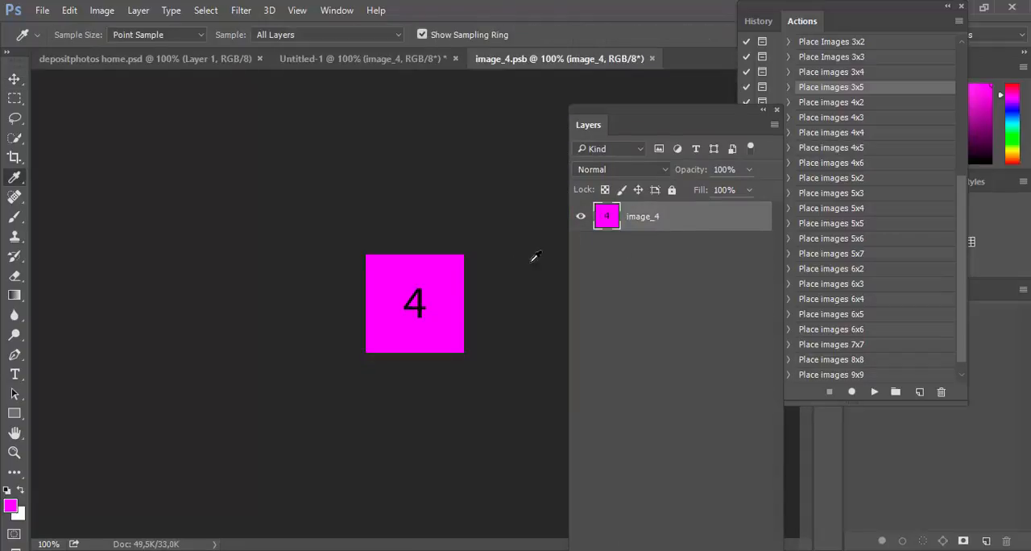
{"action": "key", "text": "v"}
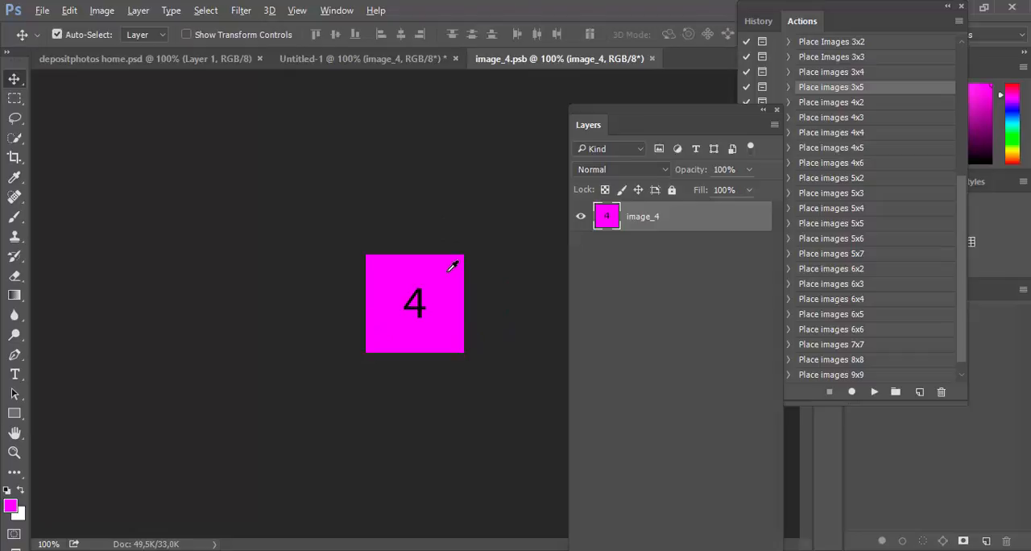
{"action": "key", "text": "alt+BackSpace"}
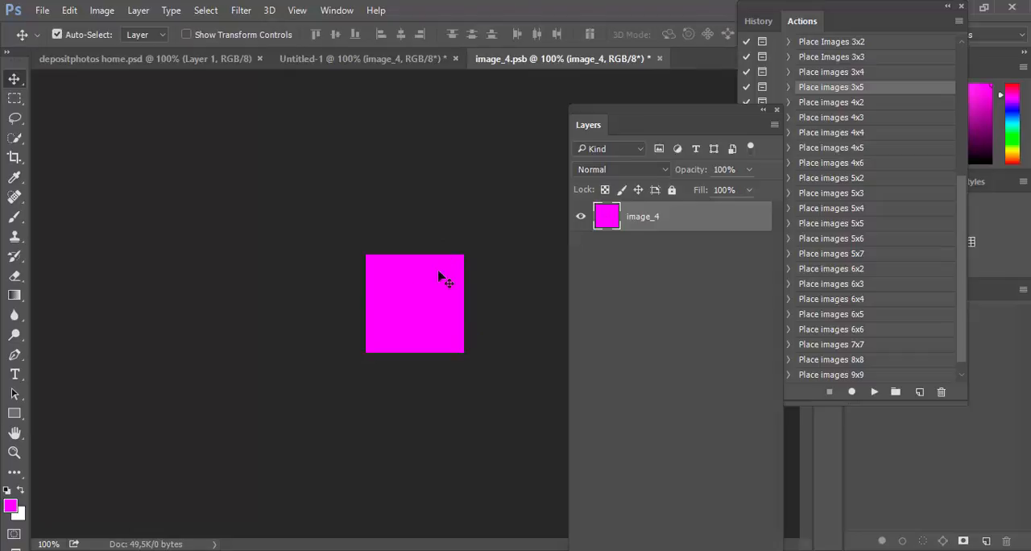
Step: Add the text 3 near the middle of the magenta image_4 tile and color it off-white #f5e9f5
{"action": "left_click", "coordinate": [14, 374]}
{"action": "left_click", "coordinate": [415, 298]}
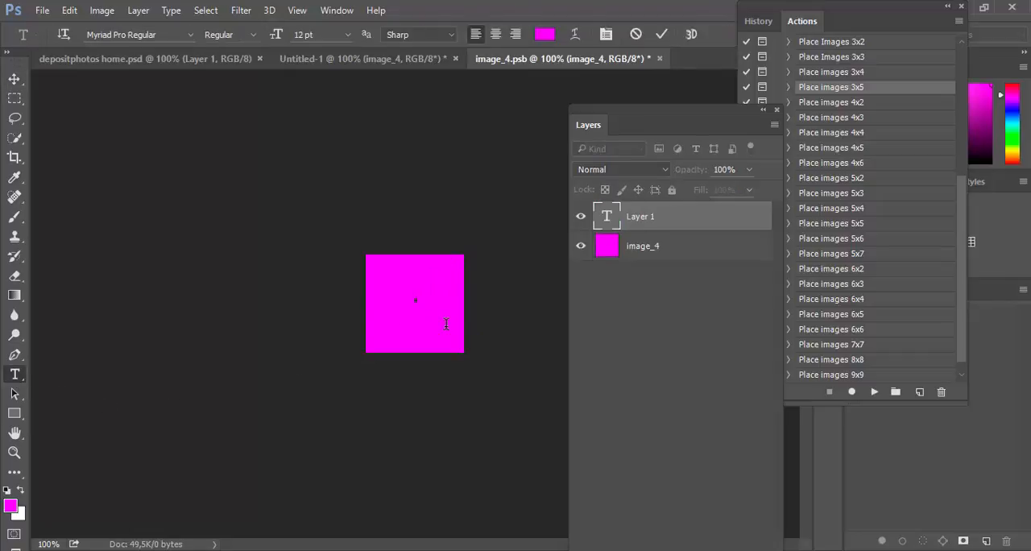
{"action": "type", "text": "3"}
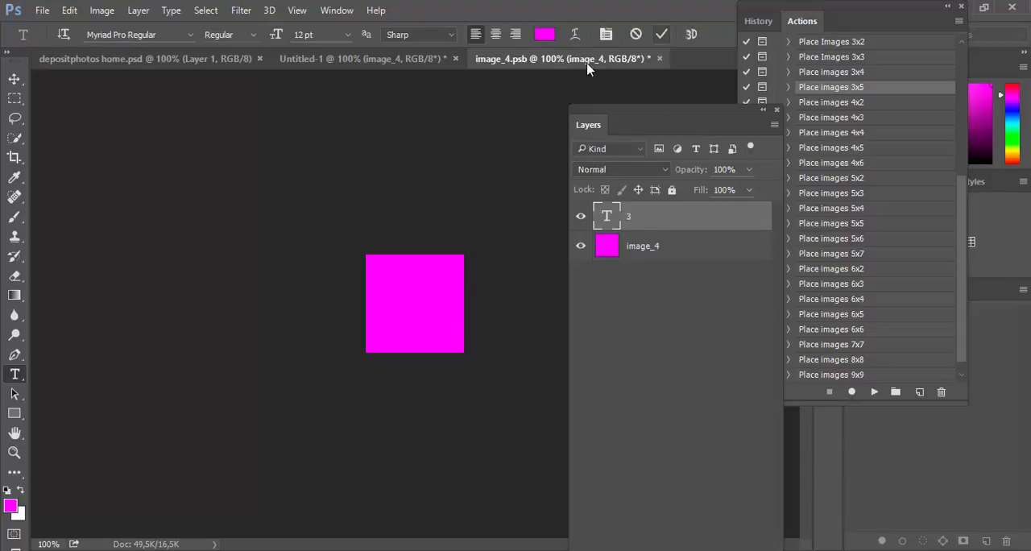
{"action": "left_click", "coordinate": [661, 33]}
{"action": "left_click", "coordinate": [544, 34]}
{"action": "left_click", "coordinate": [562, 135]}
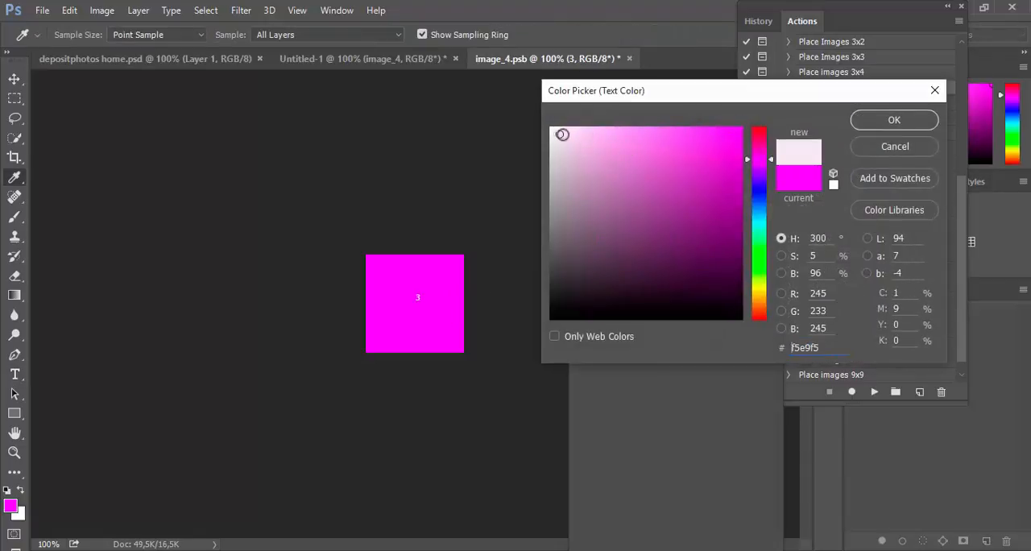
{"action": "left_click", "coordinate": [893, 120]}
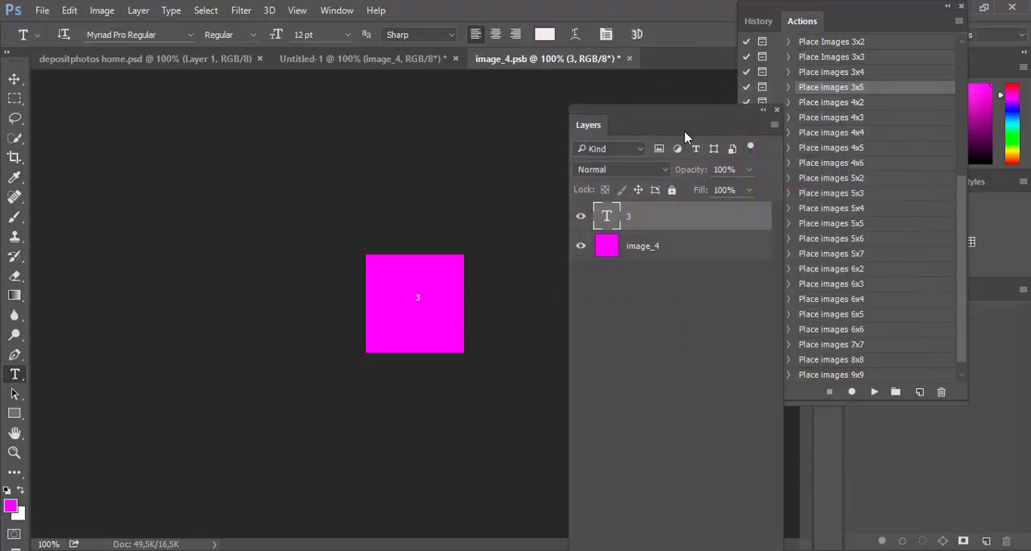
Step: Scale the number 3 up to about 476% around its center
{"action": "key", "text": "ctrl+t"}
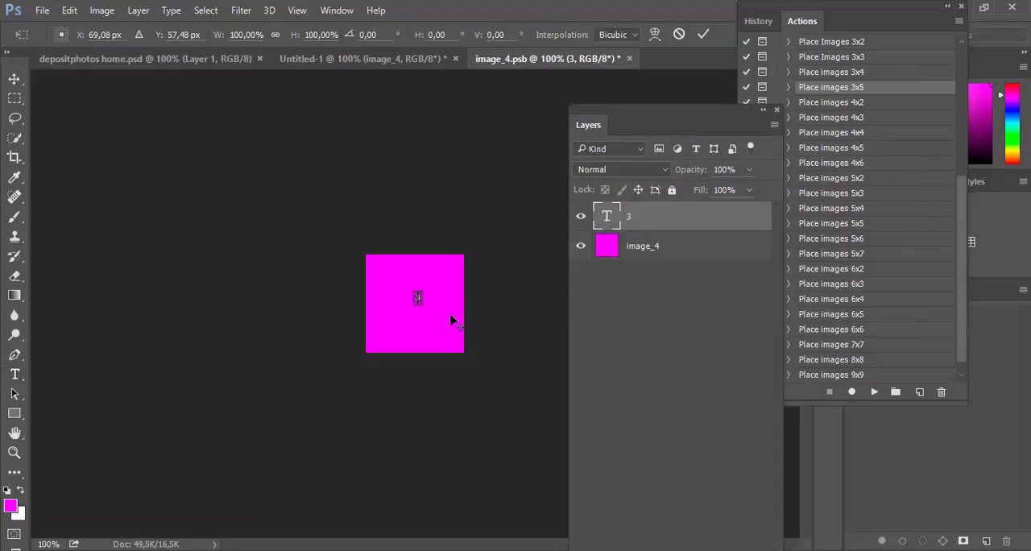
{"action": "left_click_drag", "start_coordinate": [425, 306], "coordinate": [431, 321]}
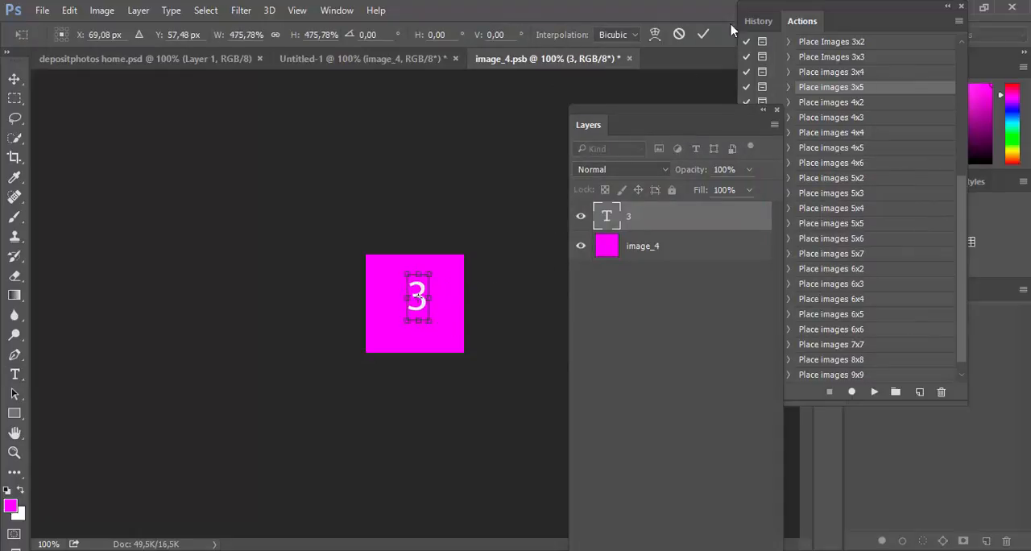
{"action": "left_click", "coordinate": [699, 36]}
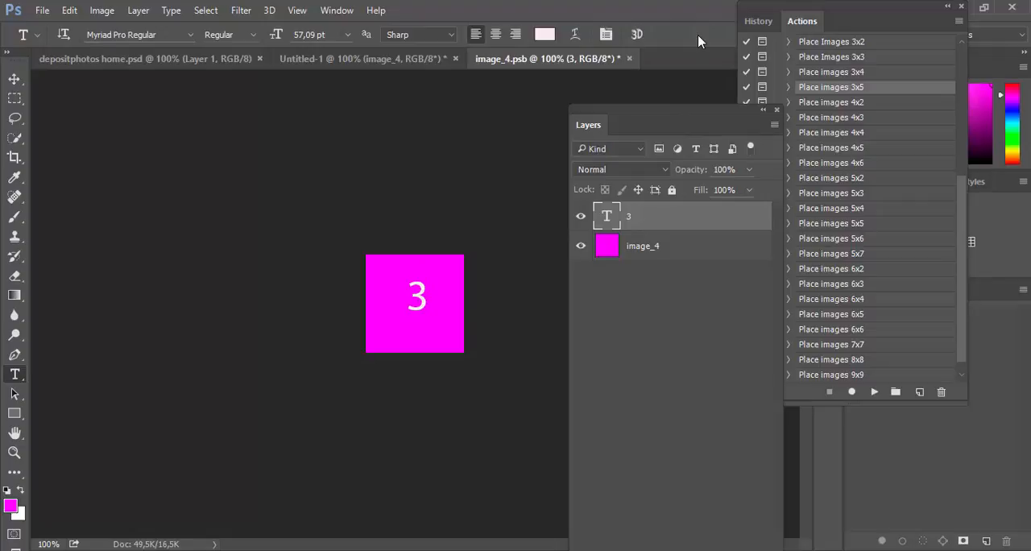
Step: Merge the 3 into the image_4 layer, then close image_4.psb with its changes saved
{"action": "key", "text": "ctrl+e"}
{"action": "left_click", "coordinate": [660, 59]}
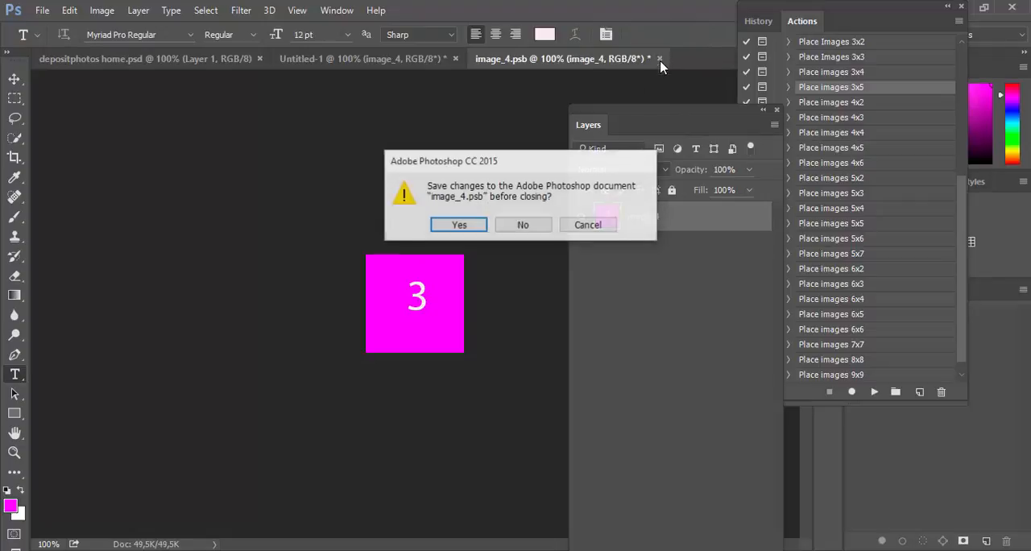
{"action": "left_click", "coordinate": [459, 224]}
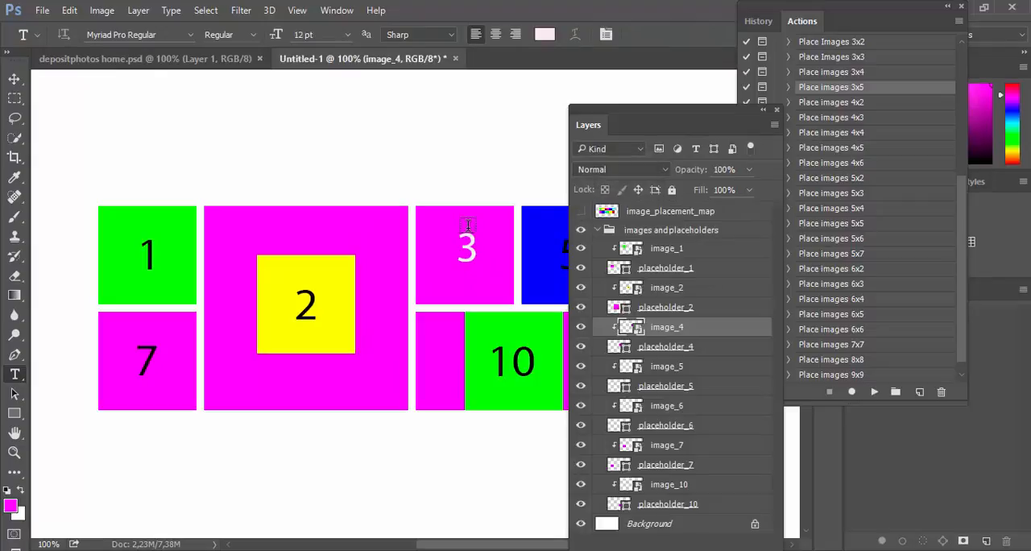
Step: Examine the grid's tile numbers against the order of the image_1, image_2, image_4 and image_5 layers
{"action": "left_click_drag", "start_coordinate": [697, 115], "coordinate": [699, 449]}
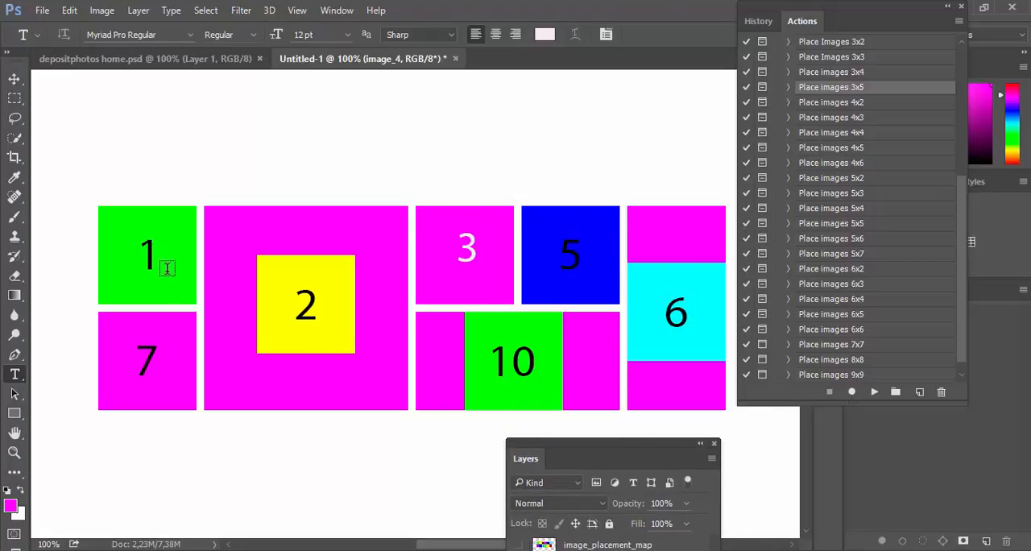
{"action": "left_click", "coordinate": [15, 79]}
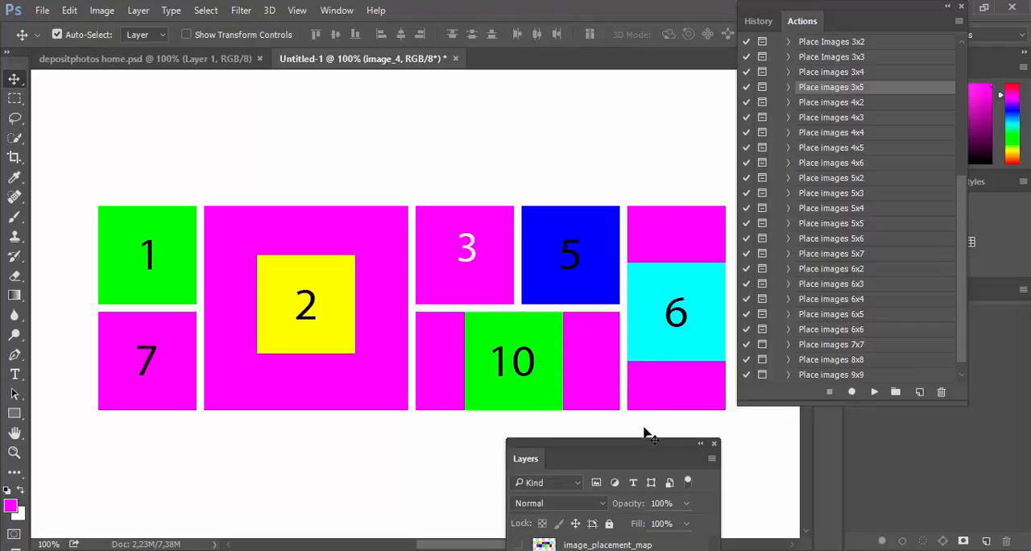
{"action": "left_click_drag", "start_coordinate": [644, 445], "coordinate": [634, 66]}
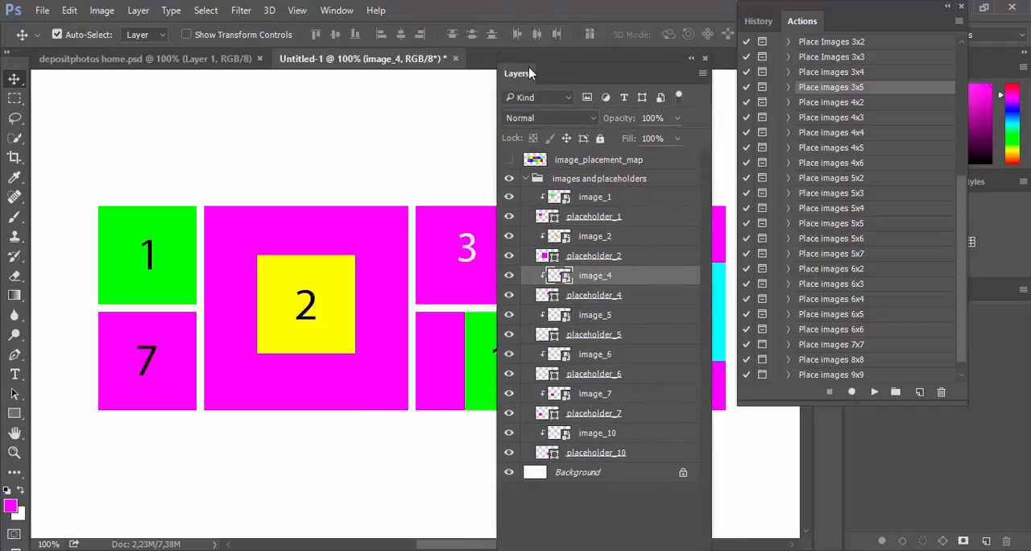
{"action": "left_click", "coordinate": [615, 198]}
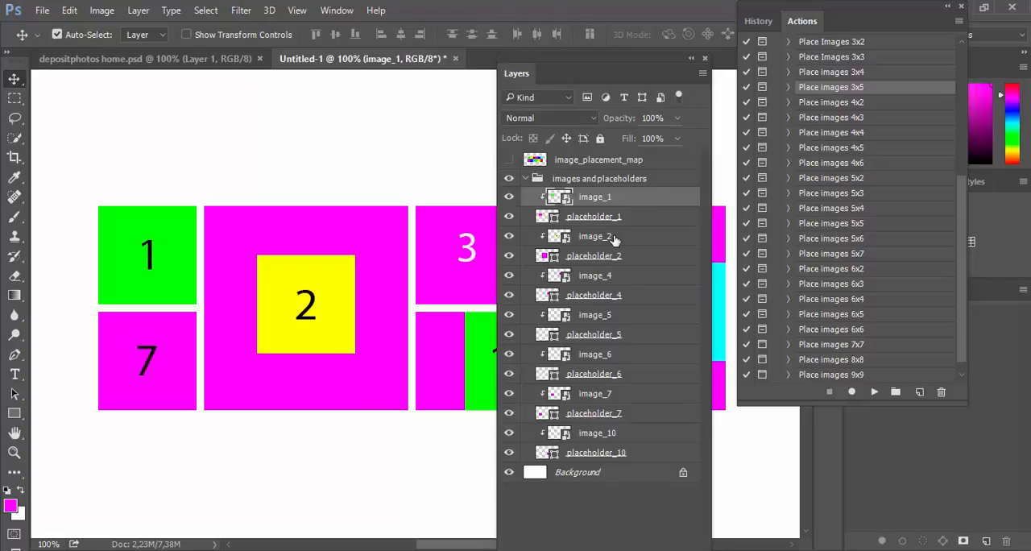
{"action": "left_click", "coordinate": [616, 240]}
{"action": "left_click", "coordinate": [623, 275]}
{"action": "left_click", "coordinate": [644, 315]}
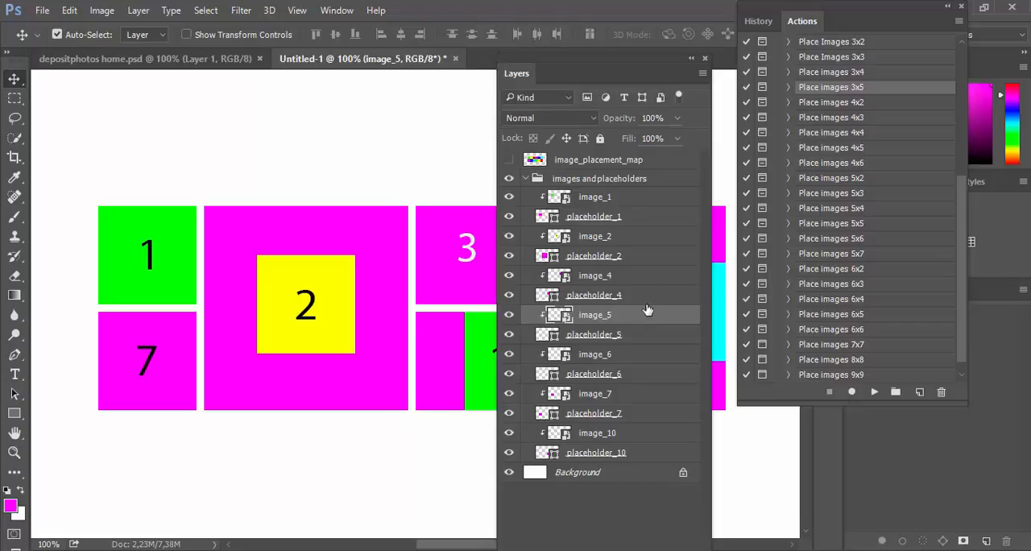
Step: Select the seven image layers from image_1 to image_10 one by one, leaving out the placeholders
{"action": "left_click", "coordinate": [615, 200]}
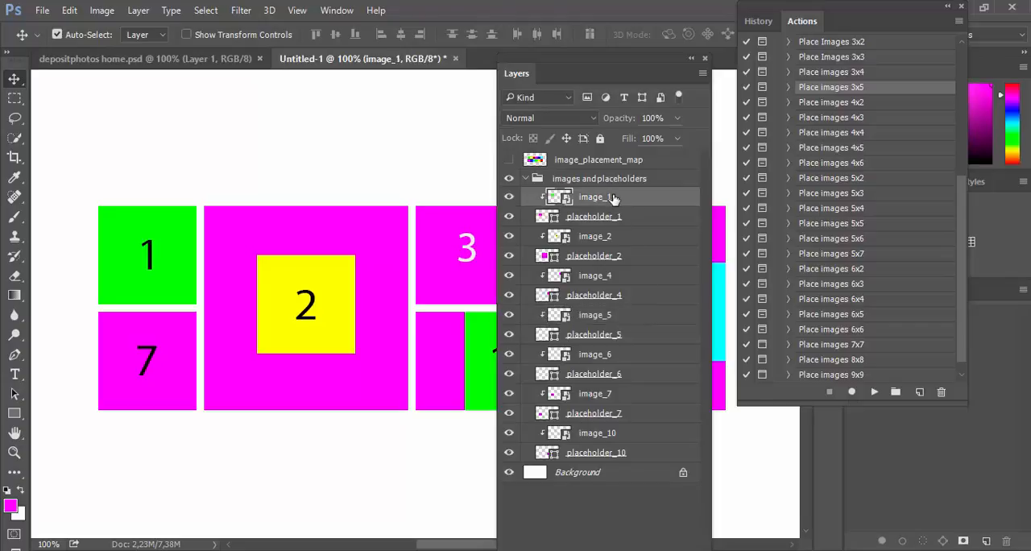
{"action": "left_click", "coordinate": [635, 241], "text": "ctrl"}
{"action": "left_click", "coordinate": [648, 277], "text": "ctrl"}
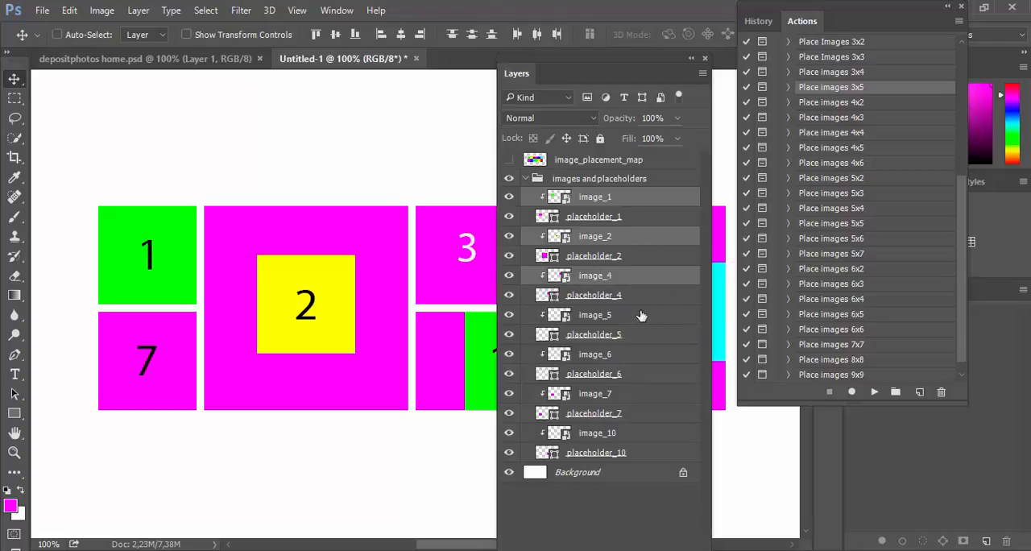
{"action": "left_click", "coordinate": [641, 315], "text": "ctrl"}
{"action": "left_click", "coordinate": [647, 355], "text": "ctrl"}
{"action": "left_click", "coordinate": [649, 396], "text": "ctrl"}
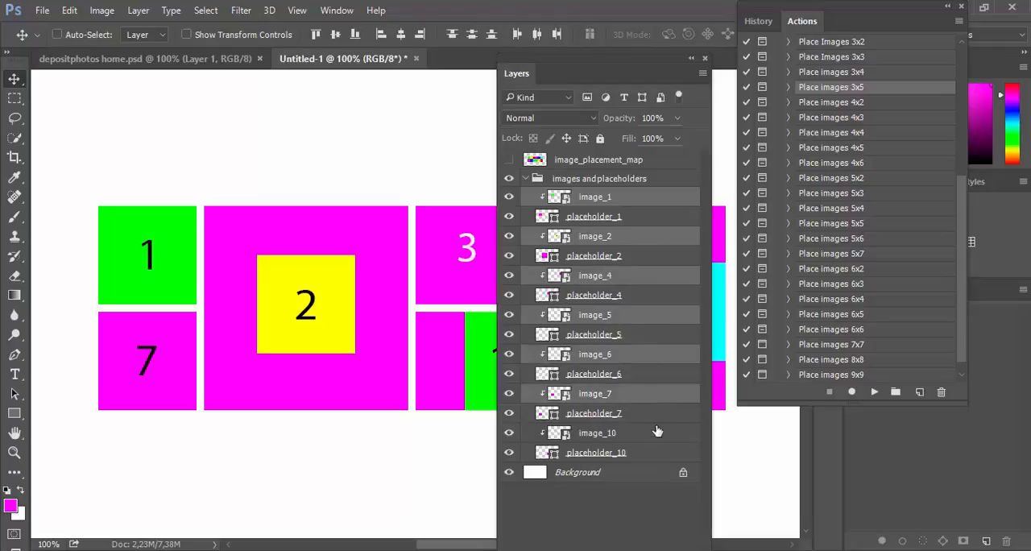
{"action": "left_click", "coordinate": [632, 437], "text": "ctrl"}
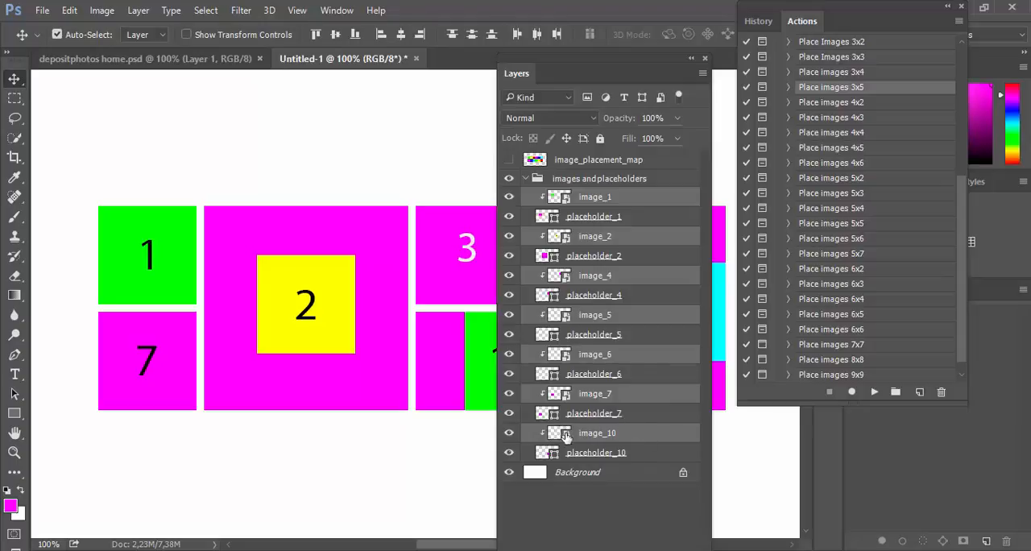
Step: Filter the layers to smart objects only and select the whole range from image_1 to image_10
{"action": "left_click", "coordinate": [681, 197]}
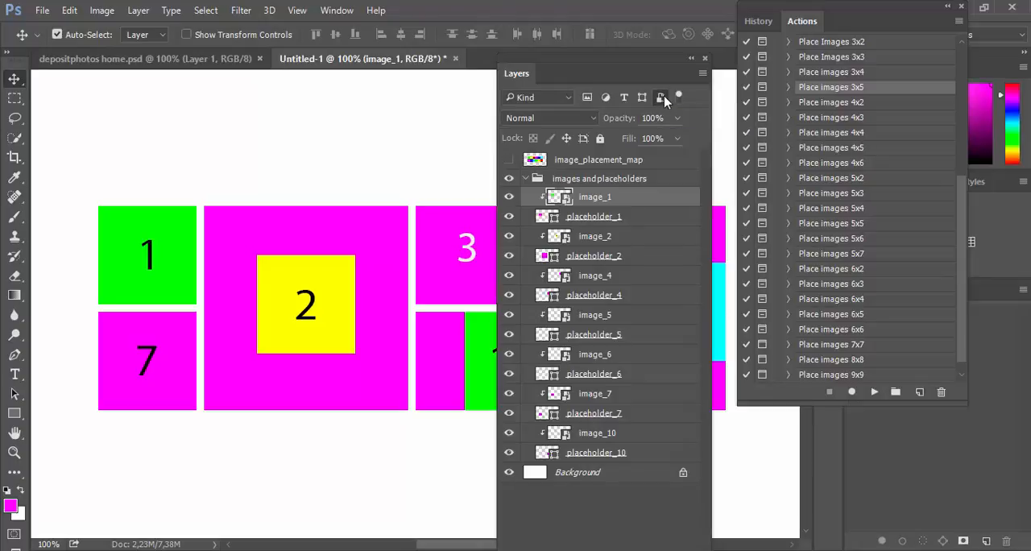
{"action": "left_click", "coordinate": [662, 97]}
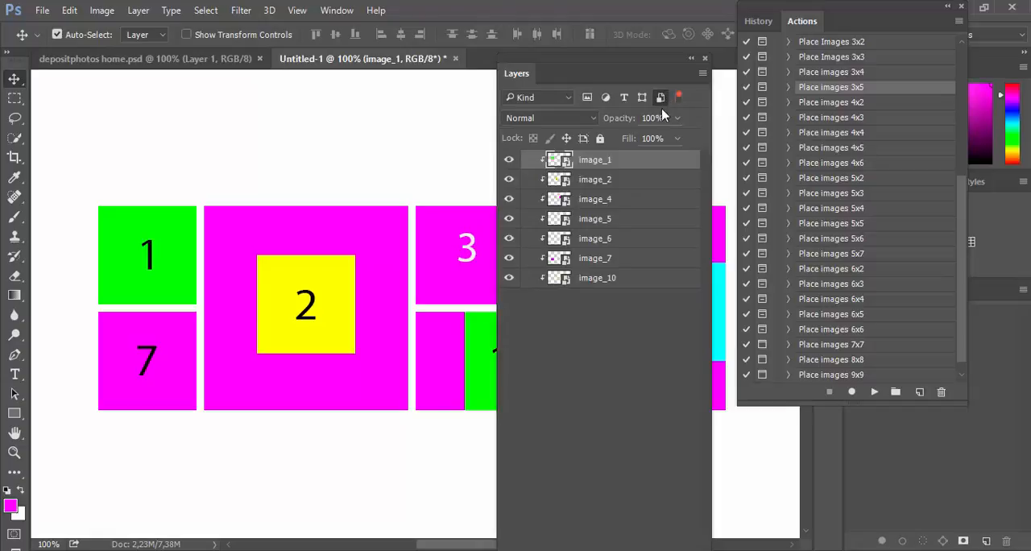
{"action": "left_click", "coordinate": [638, 284], "text": "shift"}
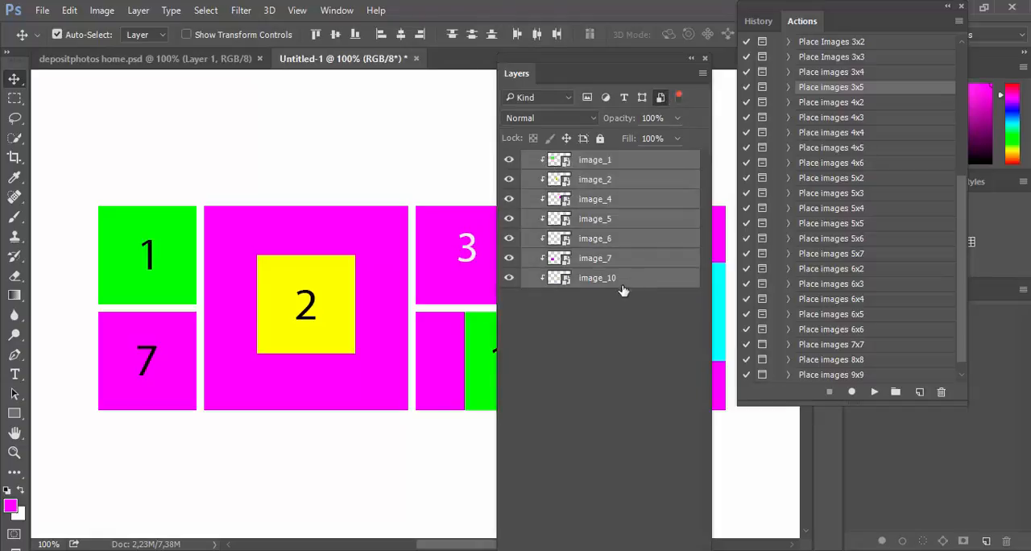
Step: Rename the selected layers with the [KAM] Layers Renamer script using image_%n in Replace mode, then clear the layer filter and selection
{"action": "left_click", "coordinate": [40, 10]}
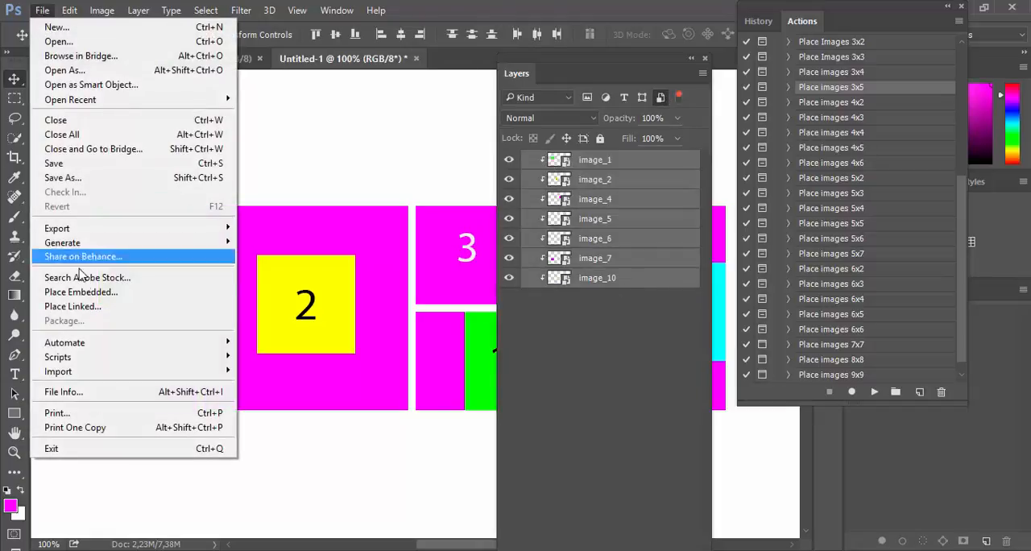
{"action": "mouse_move", "coordinate": [114, 359]}
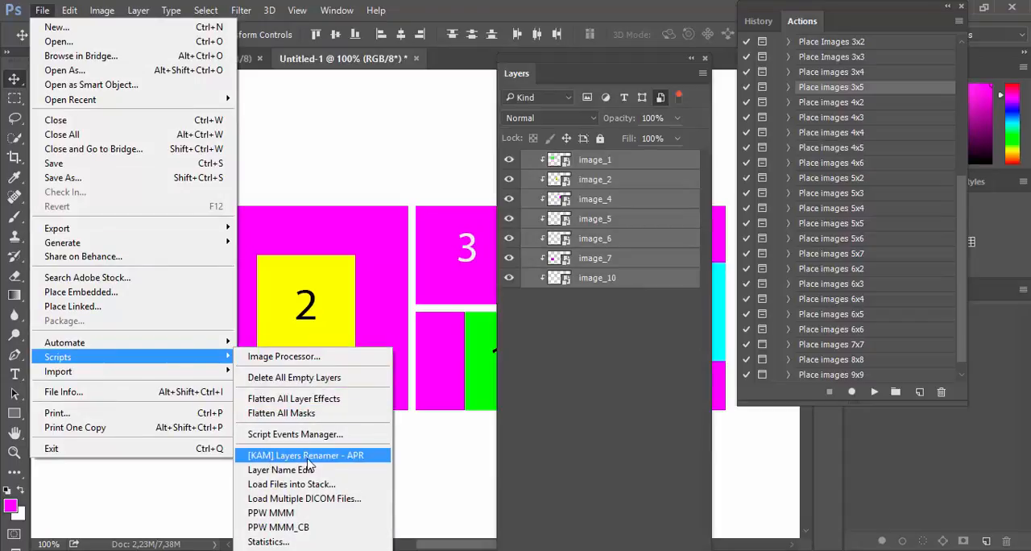
{"action": "left_click", "coordinate": [357, 457]}
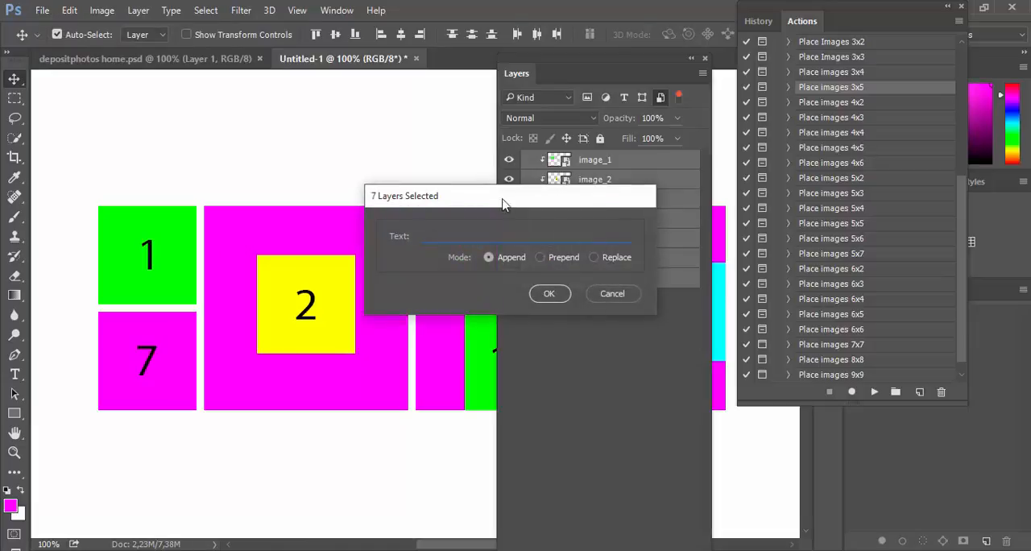
{"action": "left_click_drag", "start_coordinate": [504, 204], "coordinate": [348, 166]}
{"action": "left_click", "coordinate": [436, 220]}
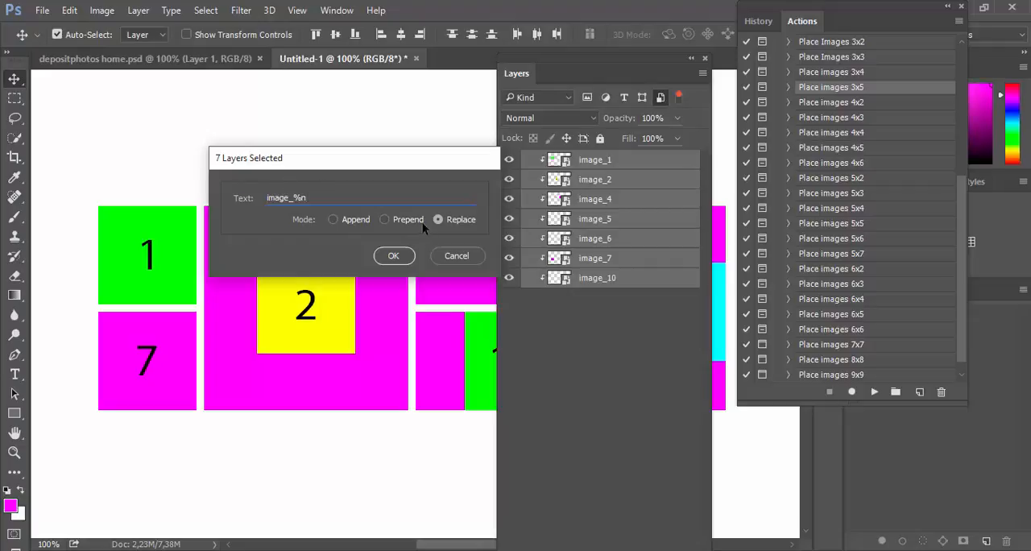
{"action": "left_click", "coordinate": [394, 256]}
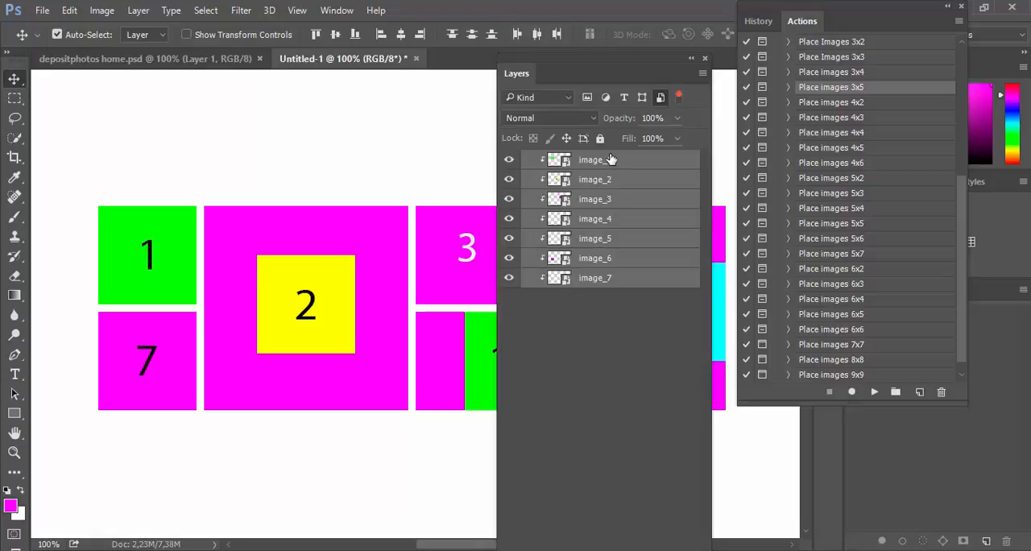
{"action": "left_click", "coordinate": [661, 98]}
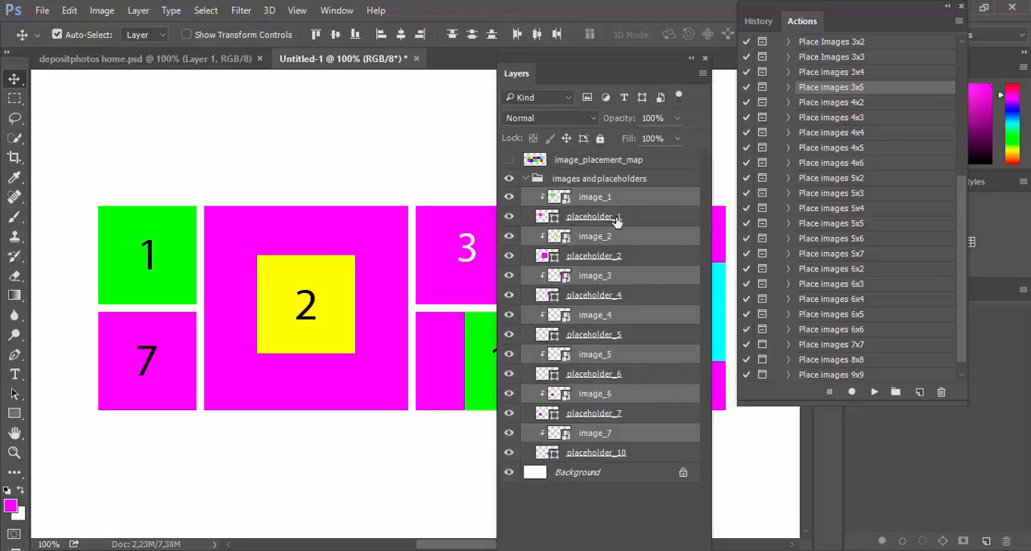
{"action": "left_click", "coordinate": [669, 529]}
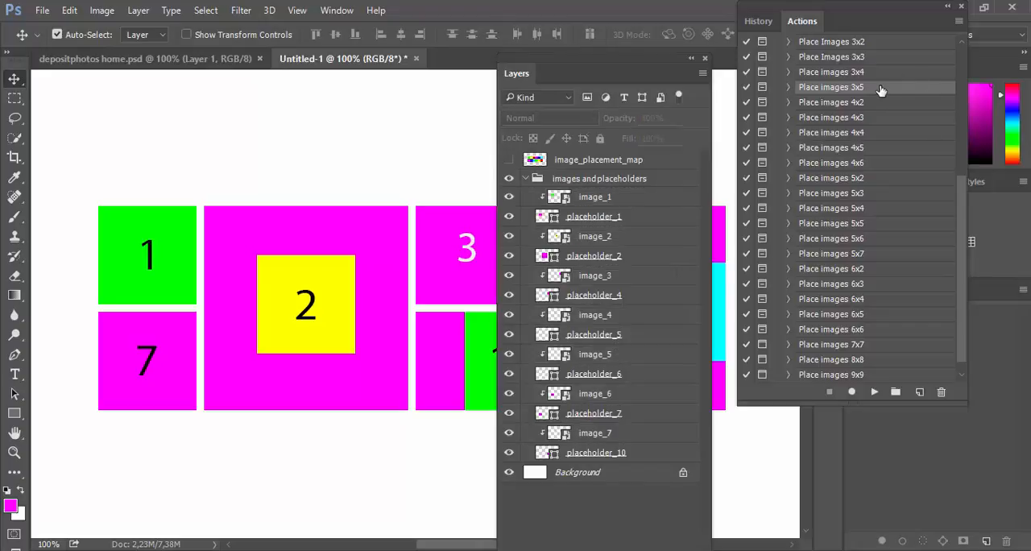
Step: Collapse the layer list, play the Place images 4x2 action and continue past its introductory message
{"action": "left_click", "coordinate": [841, 103]}
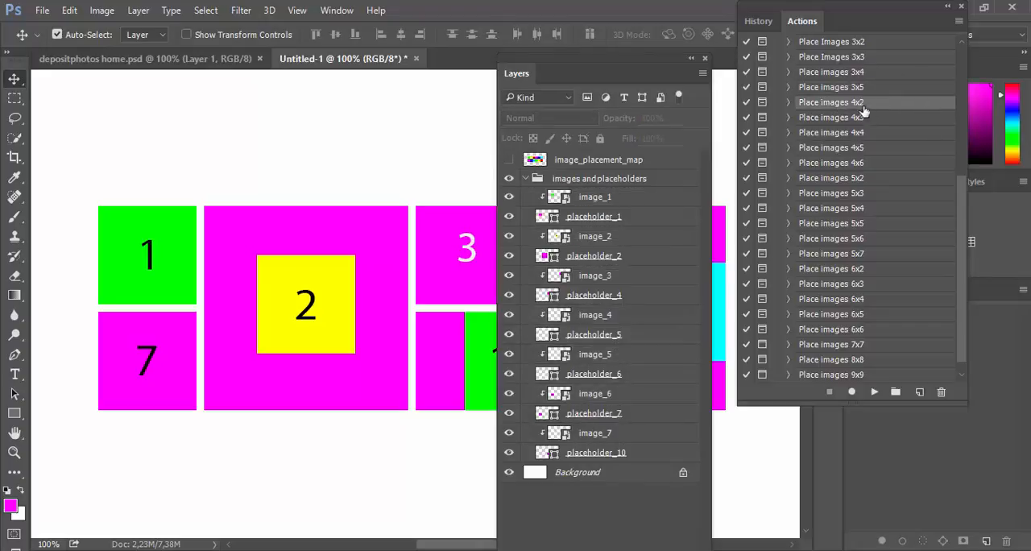
{"action": "left_click", "coordinate": [691, 59]}
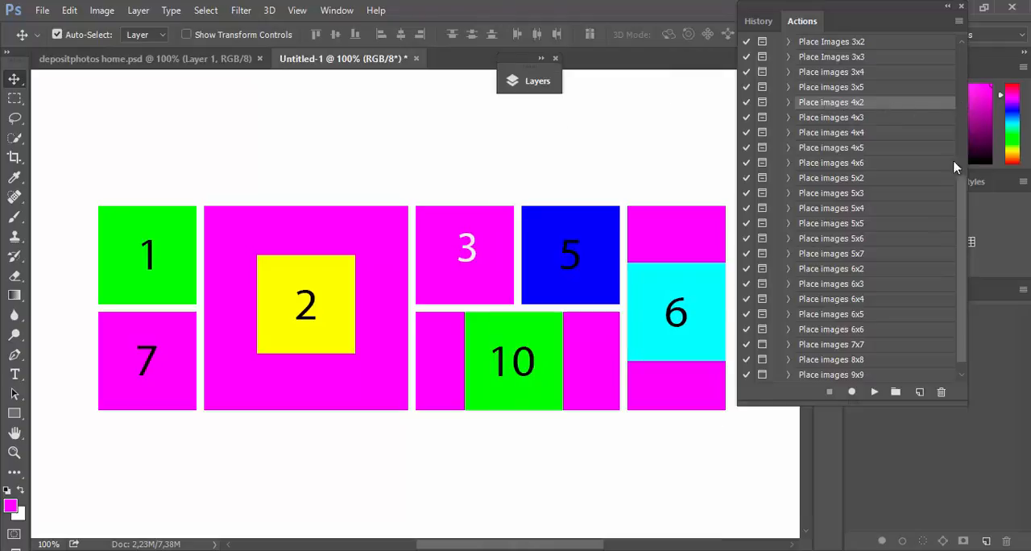
{"action": "left_click", "coordinate": [874, 391]}
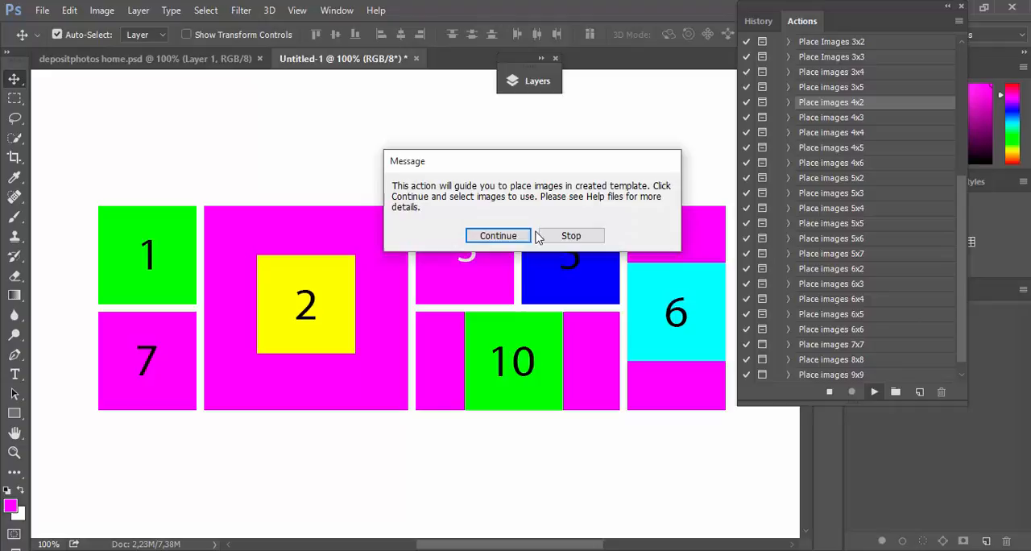
{"action": "left_click", "coordinate": [492, 235]}
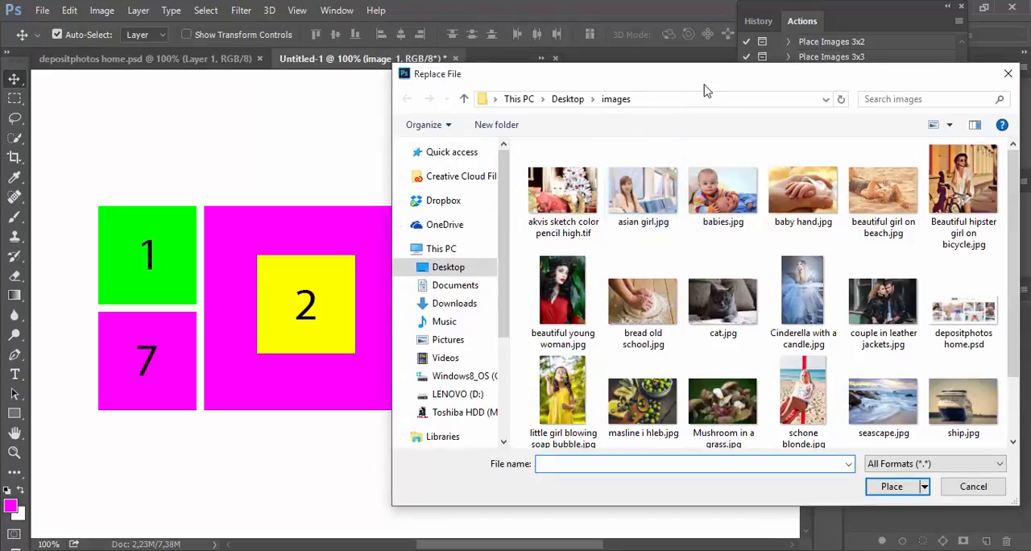
Step: Place asian girl.jpg as the first tile's image and continue to its size adjustment
{"action": "mouse_move", "coordinate": [708, 74]}
{"action": "left_mouse_down"}
{"action": "mouse_move", "coordinate": [806, 77]}
{"action": "mouse_move", "coordinate": [717, 71]}
{"action": "left_mouse_up"}
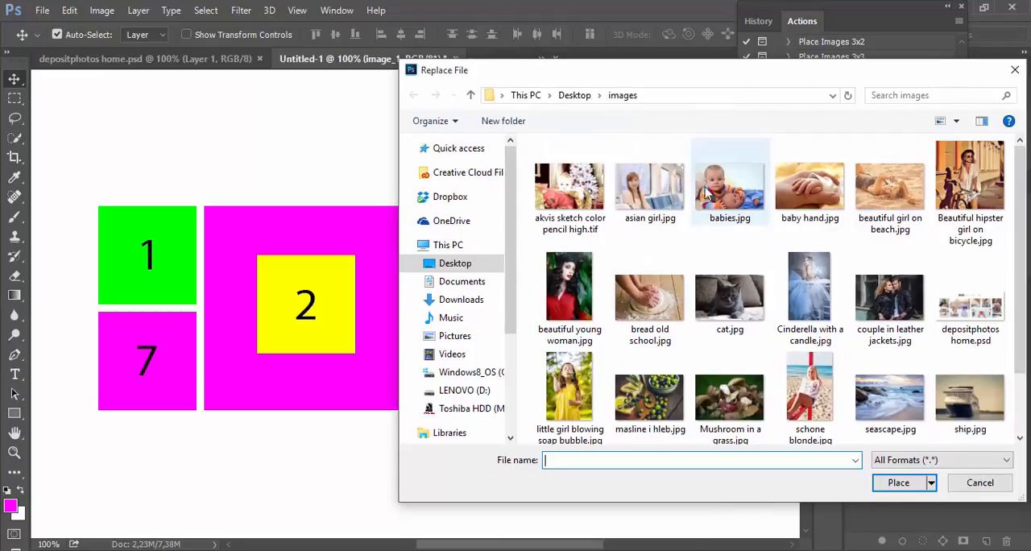
{"action": "double_click", "coordinate": [659, 195]}
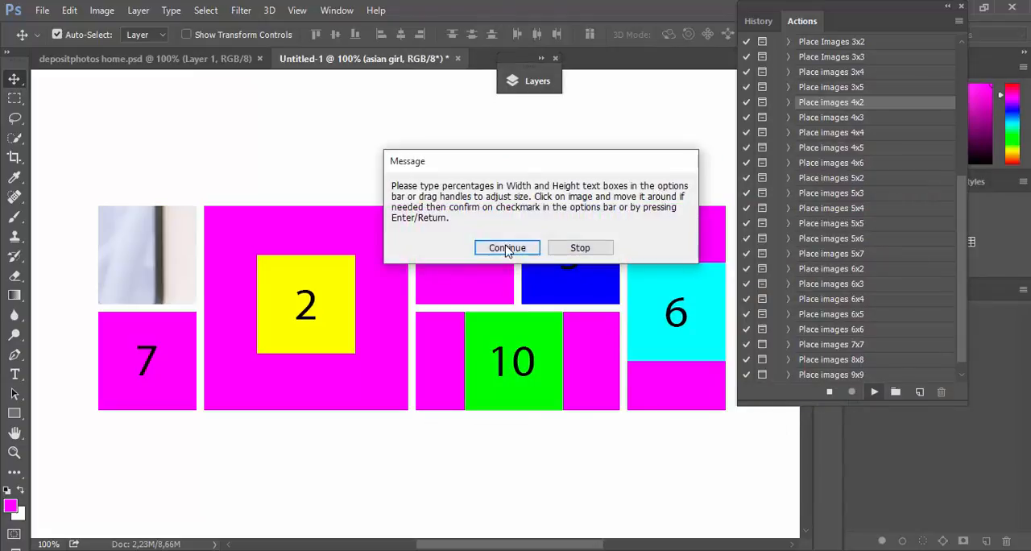
{"action": "left_click", "coordinate": [507, 248]}
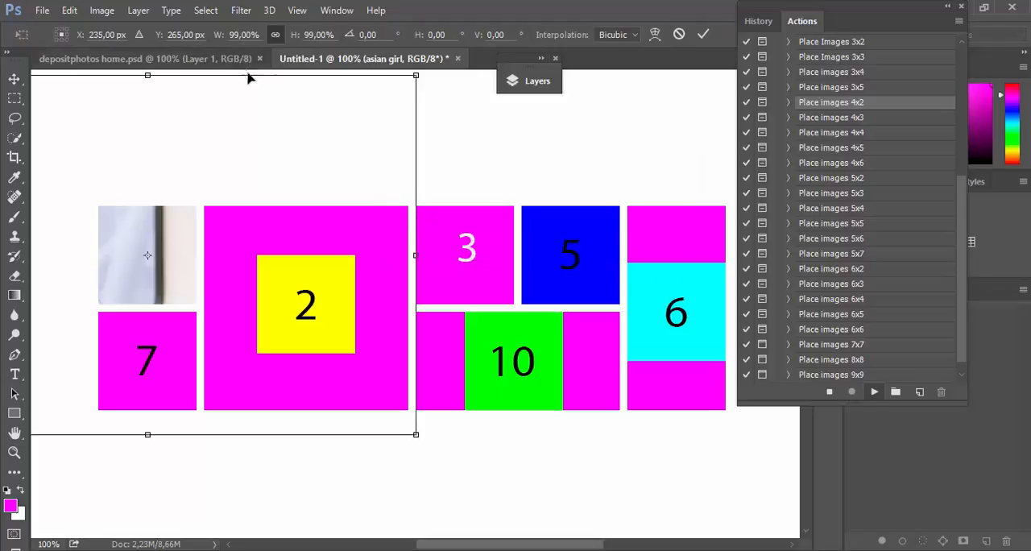
Step: Scale the asian girl photo to 31%, shift it right to centre the girl in the first tile, and accept the transform
{"action": "left_click_drag", "start_coordinate": [221, 40], "coordinate": [165, 37]}
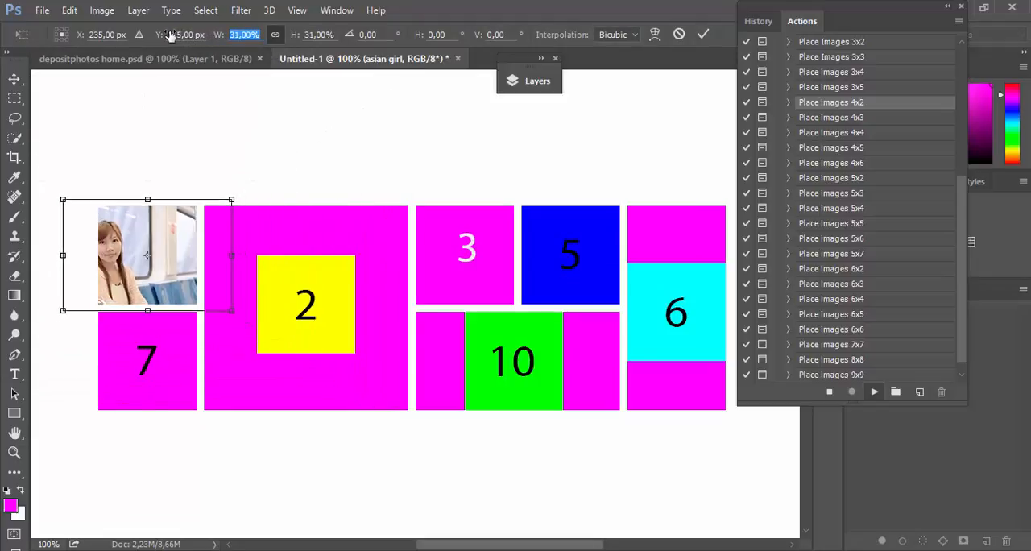
{"action": "left_click_drag", "start_coordinate": [134, 223], "coordinate": [160, 214]}
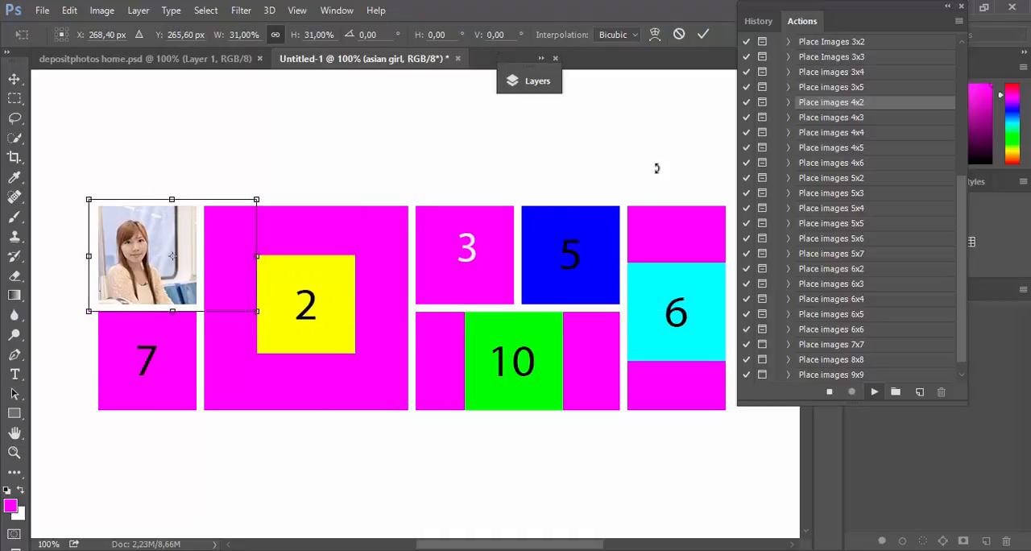
{"action": "left_click", "coordinate": [703, 34]}
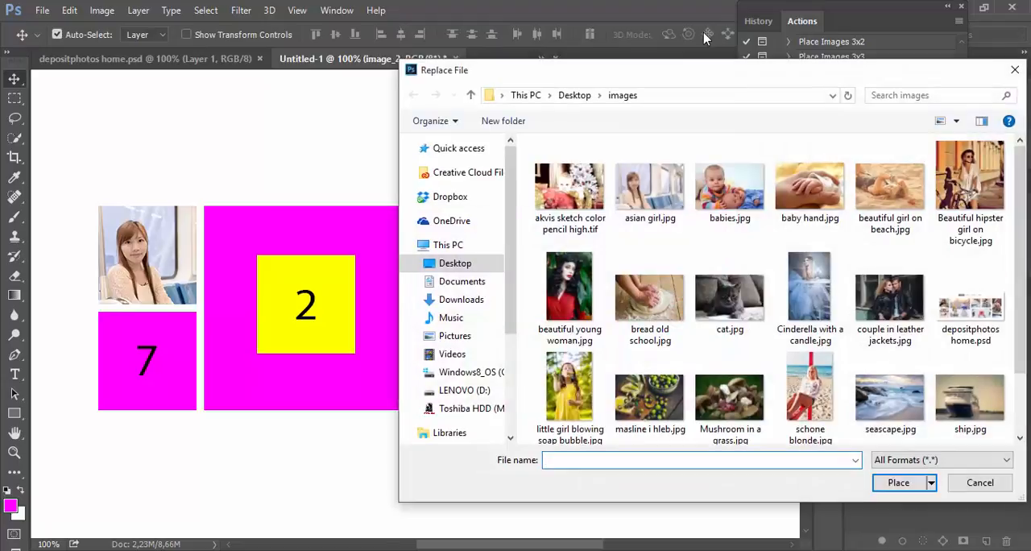
Step: Place beautiful girl on beach.jpg in the large second tile, scale it to 45%, and move it down about 5 px
{"action": "double_click", "coordinate": [881, 180]}
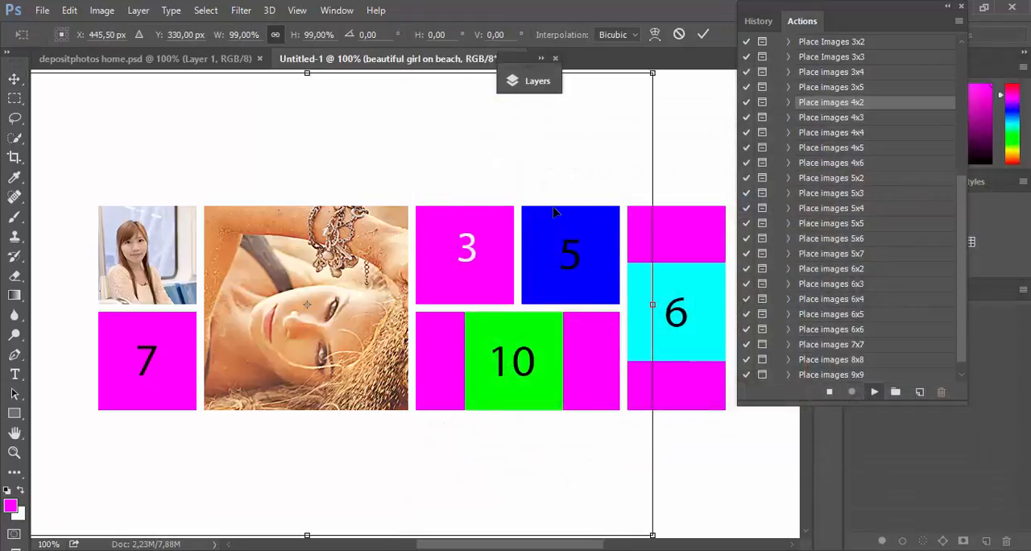
{"action": "left_click_drag", "start_coordinate": [216, 34], "coordinate": [173, 30]}
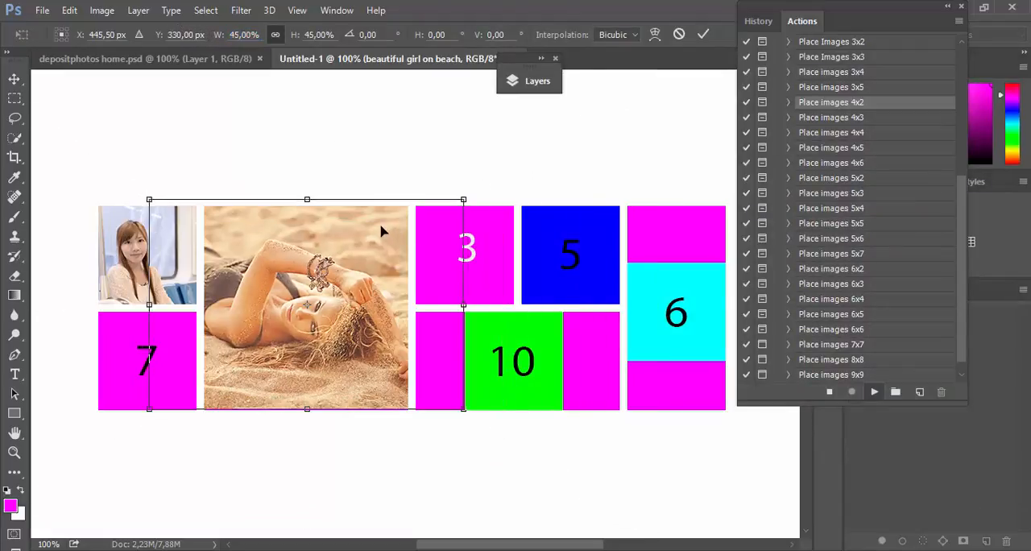
{"action": "left_click_drag", "start_coordinate": [384, 231], "coordinate": [384, 235]}
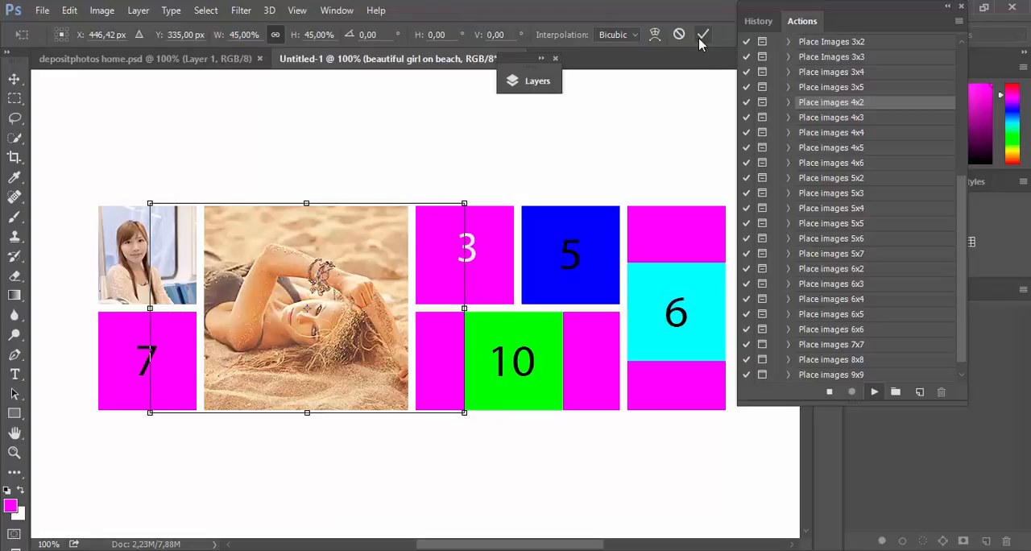
{"action": "left_click", "coordinate": [701, 35]}
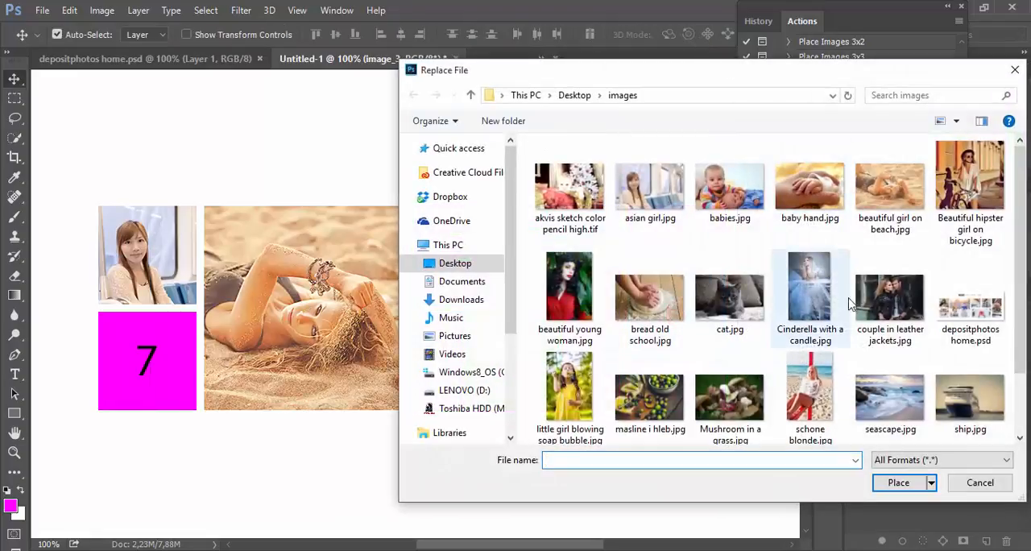
Step: Place couple in leather jackets.jpg in the third tile, scaled to 22%
{"action": "double_click", "coordinate": [863, 304]}
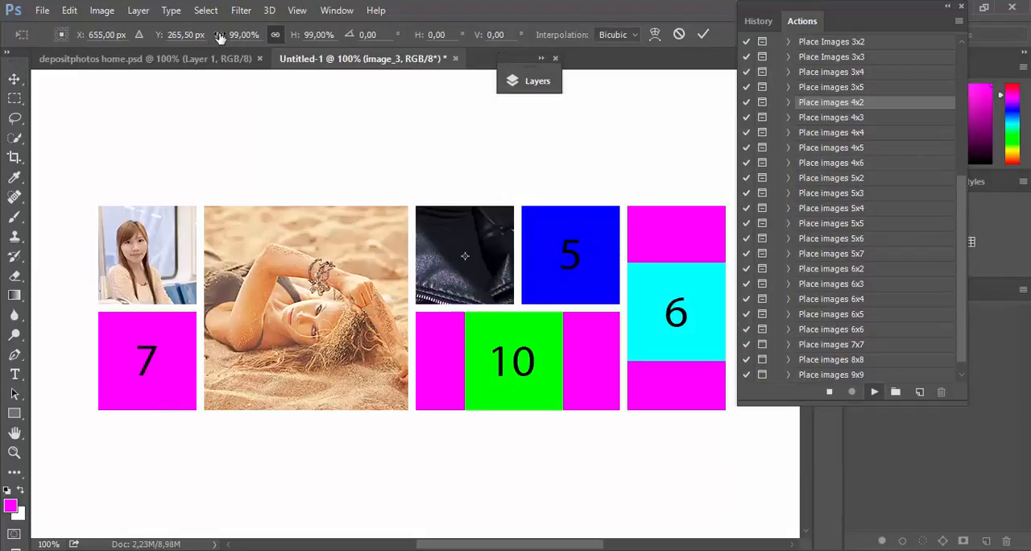
{"action": "left_click_drag", "start_coordinate": [220, 38], "coordinate": [179, 37]}
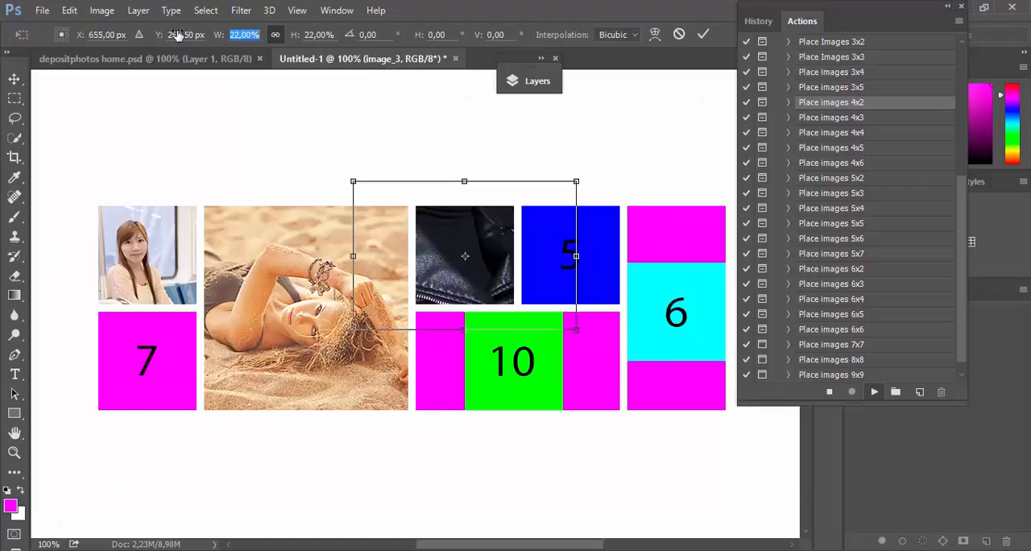
{"action": "left_click", "coordinate": [703, 35]}
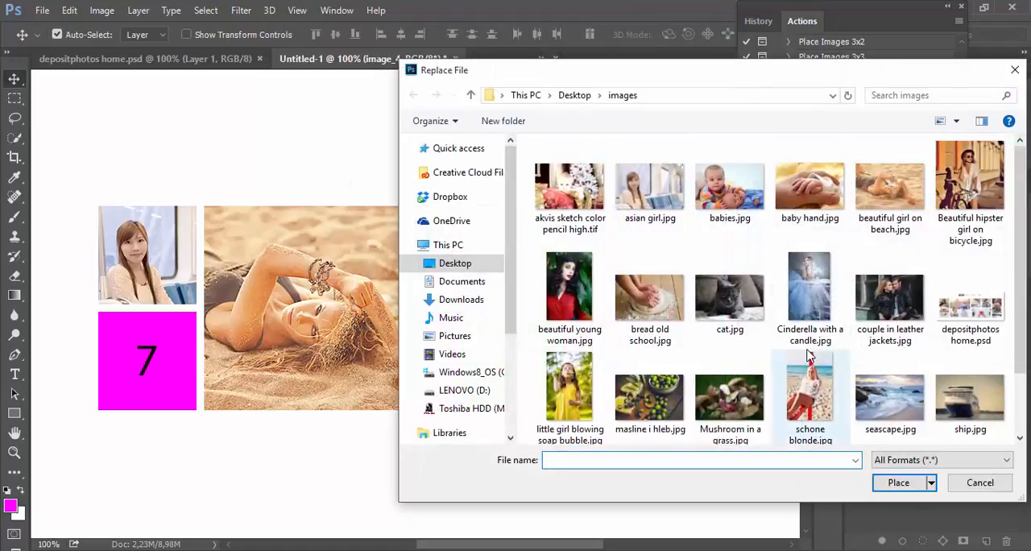
Step: Place cat.jpg in the fourth tile, scaled to 29%
{"action": "double_click", "coordinate": [729, 298]}
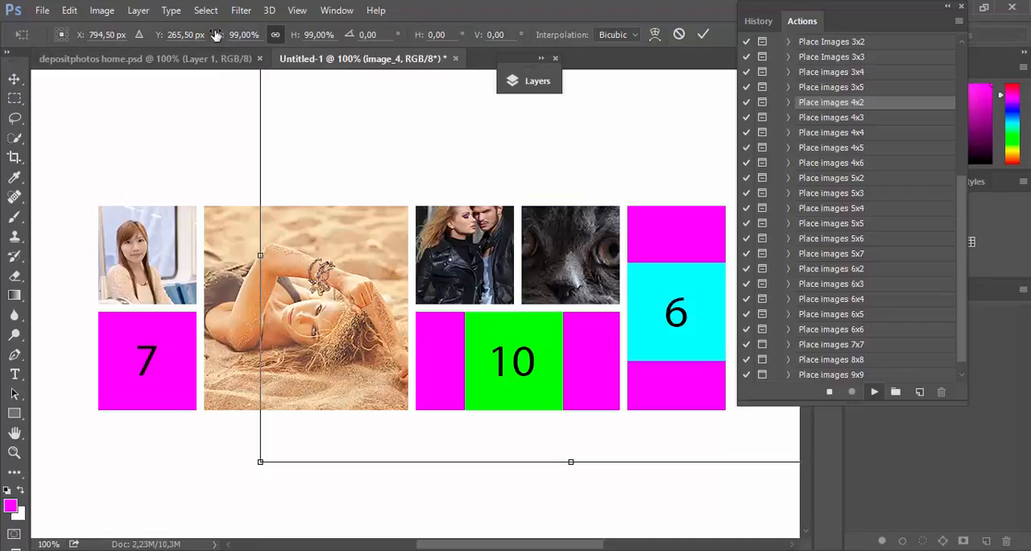
{"action": "left_click_drag", "start_coordinate": [199, 35], "coordinate": [164, 35]}
{"action": "left_click", "coordinate": [703, 34]}
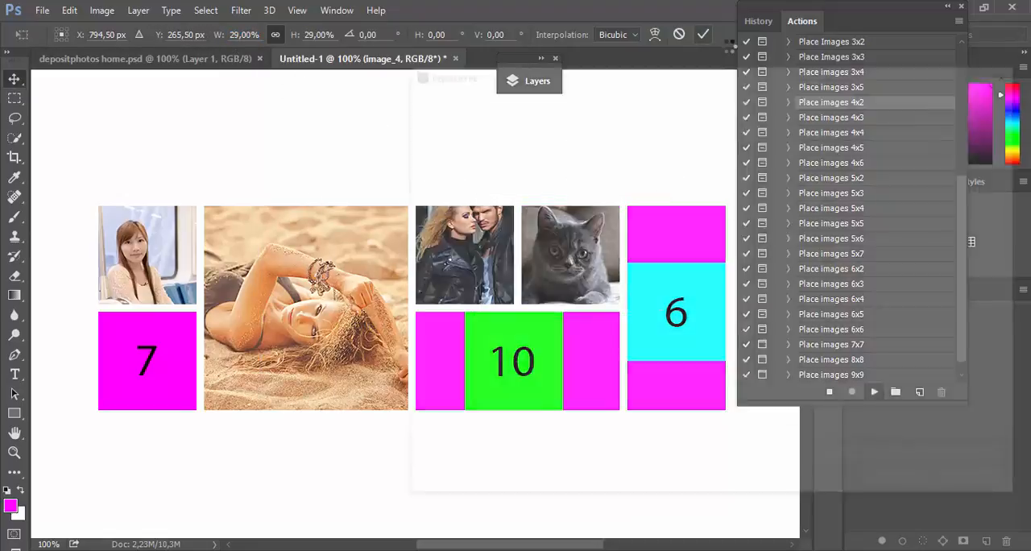
Step: Fill the tall tile with schone blonde.jpg and tile 7 with beautiful young woman.jpg at 31%, lowering the latter about 25 px
{"action": "scroll", "coordinate": [825, 326], "scroll_direction": "down", "scroll_amount": 1}
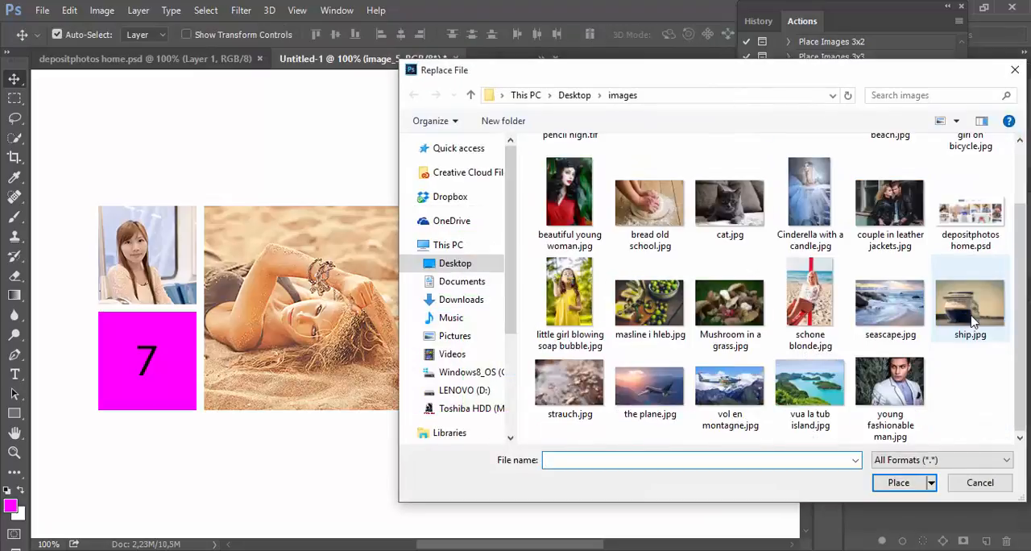
{"action": "double_click", "coordinate": [826, 326]}
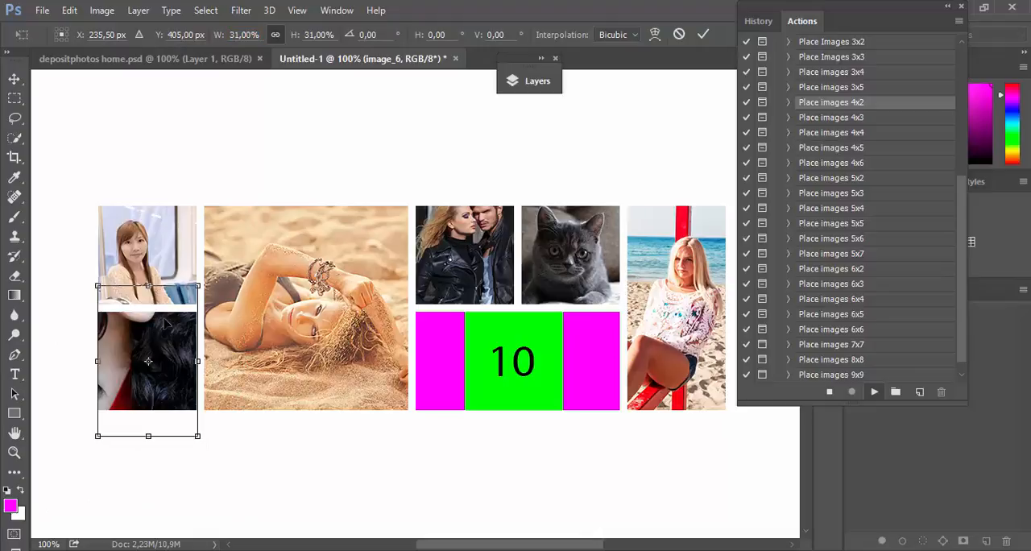
{"action": "mouse_move", "coordinate": [165, 323]}
{"action": "left_mouse_down"}
{"action": "mouse_move", "coordinate": [168, 339]}
{"action": "mouse_move", "coordinate": [171, 326]}
{"action": "left_mouse_up"}
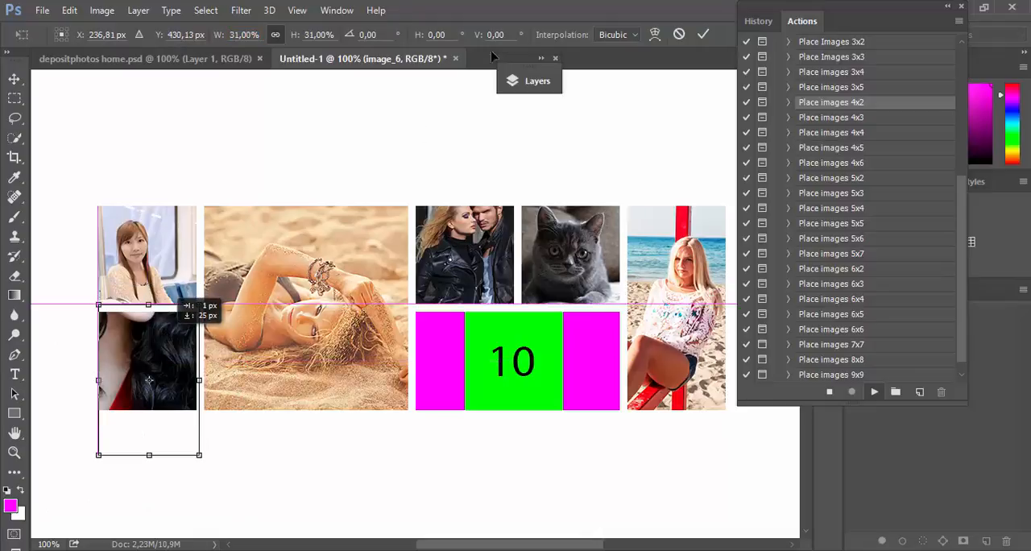
{"action": "left_click", "coordinate": [703, 34]}
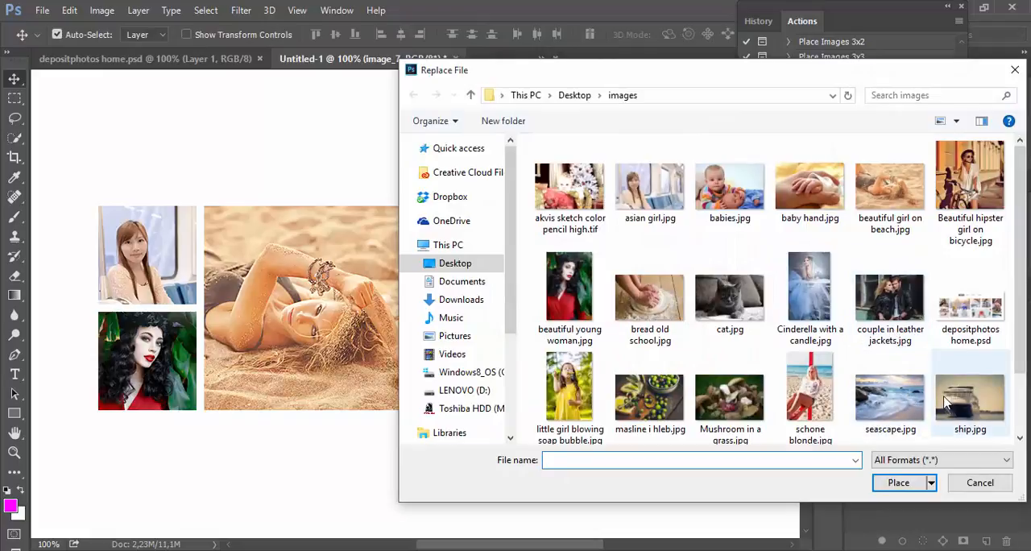
Step: Place young fashionable man.jpg in the wide lower tile at 43% and shift it down about 18 px to show his face
{"action": "scroll", "coordinate": [947, 403], "scroll_direction": "down", "scroll_amount": 2}
{"action": "double_click", "coordinate": [896, 385]}
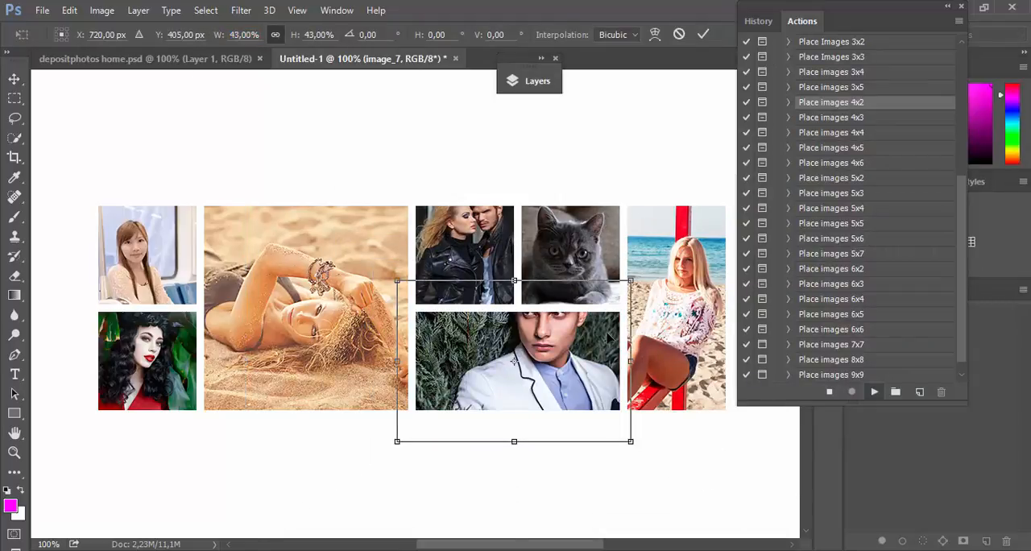
{"action": "mouse_move", "coordinate": [610, 338]}
{"action": "left_mouse_down"}
{"action": "mouse_move", "coordinate": [611, 347]}
{"action": "mouse_move", "coordinate": [614, 322]}
{"action": "left_mouse_up"}
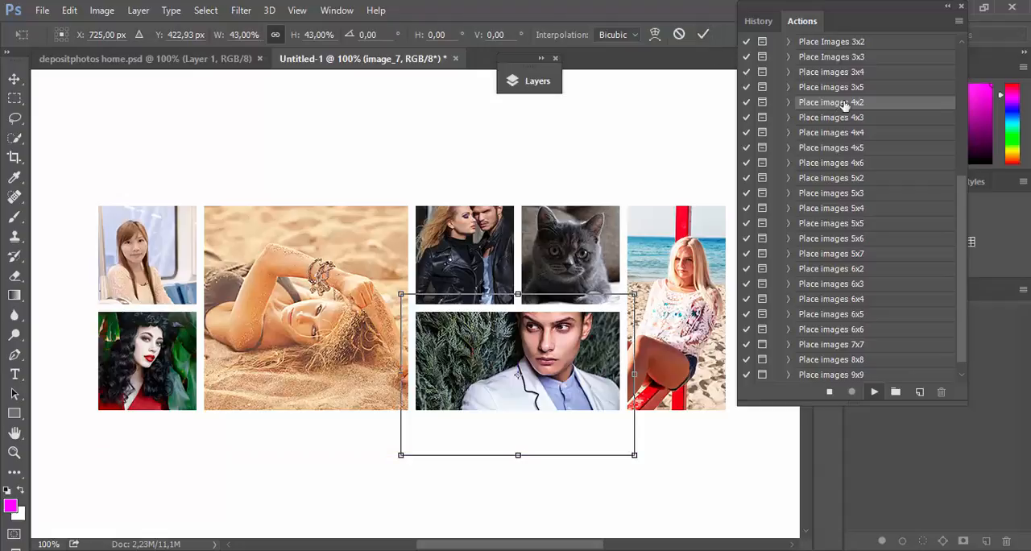
{"action": "left_click", "coordinate": [703, 34]}
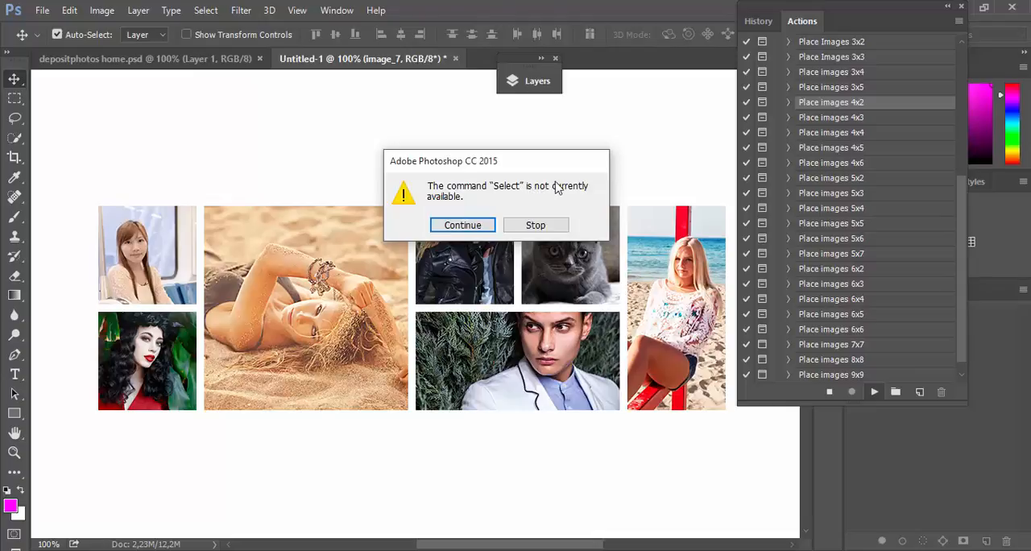
Step: Stop the running action and collapse the step list of Place images 4x2
{"action": "left_click", "coordinate": [536, 225]}
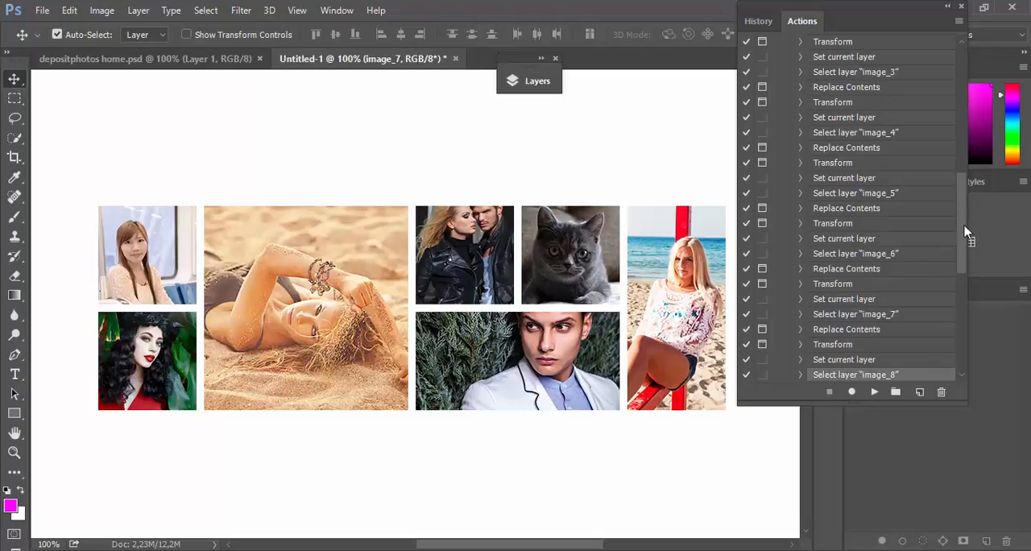
{"action": "left_click_drag", "start_coordinate": [964, 225], "coordinate": [974, 252]}
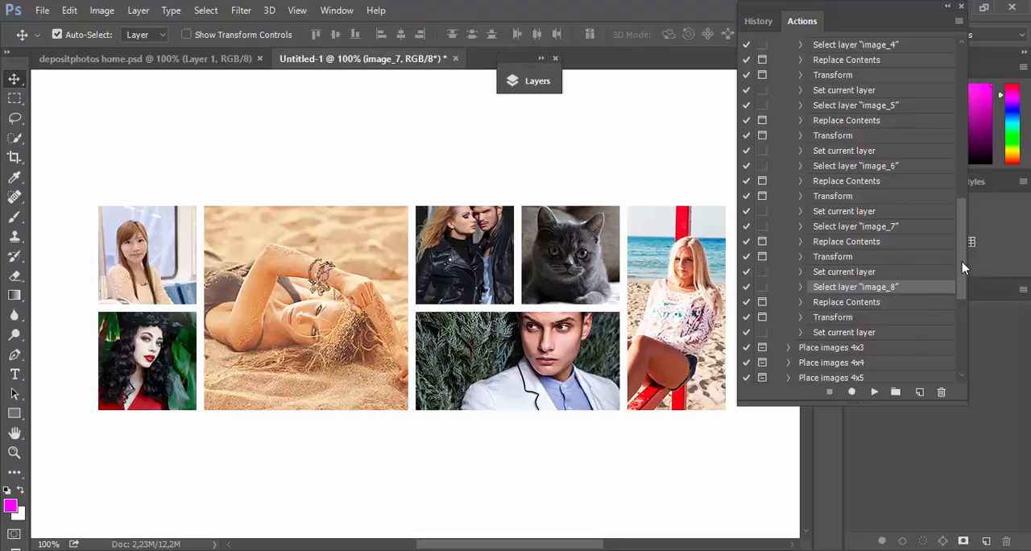
{"action": "left_click_drag", "start_coordinate": [964, 267], "coordinate": [967, 155]}
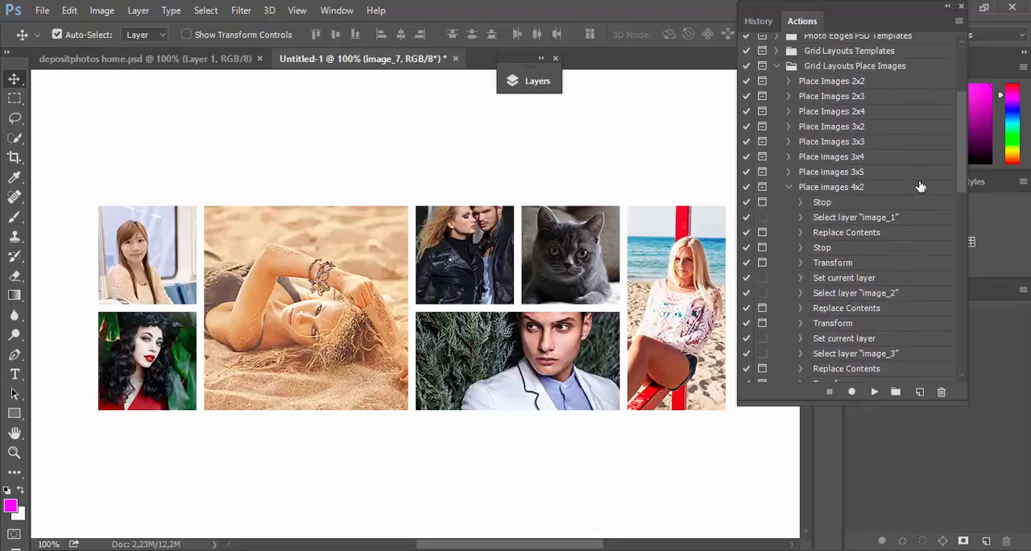
{"action": "left_click", "coordinate": [789, 190]}
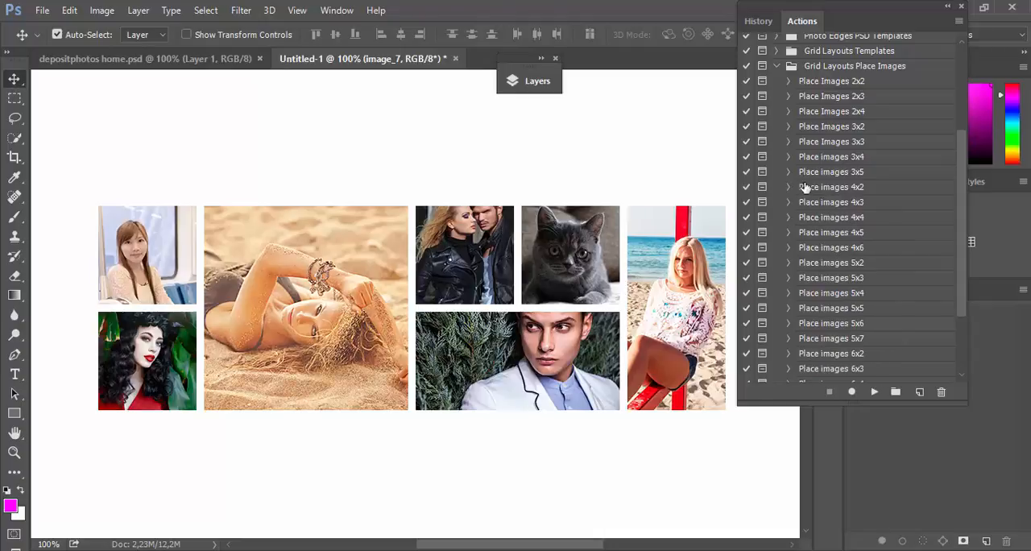
Step: Collapse the actions list and move the leather-jacket couple's photo down and slightly left within its tile
{"action": "left_click", "coordinate": [947, 6]}
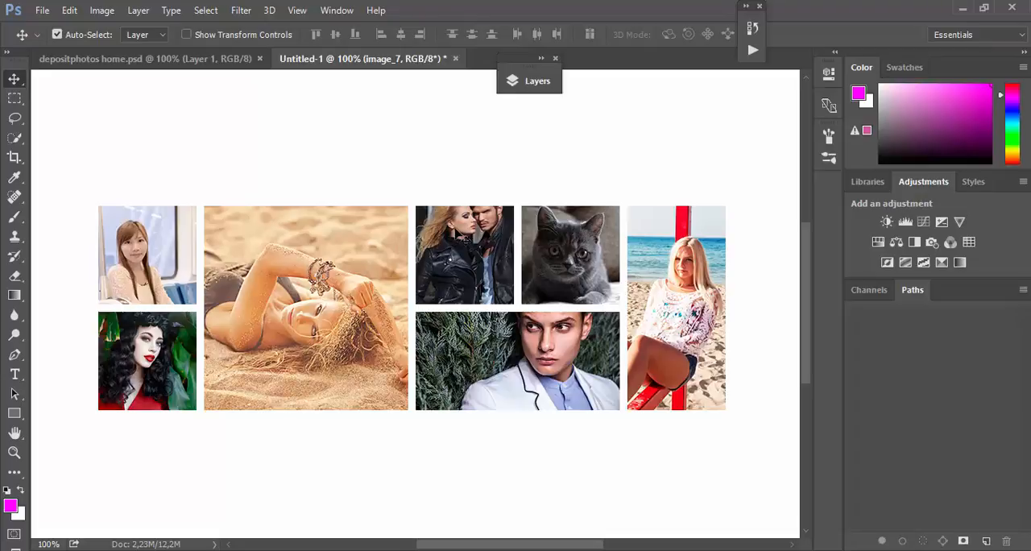
{"action": "left_click", "coordinate": [476, 238]}
{"action": "left_click_drag", "start_coordinate": [480, 242], "coordinate": [471, 257]}
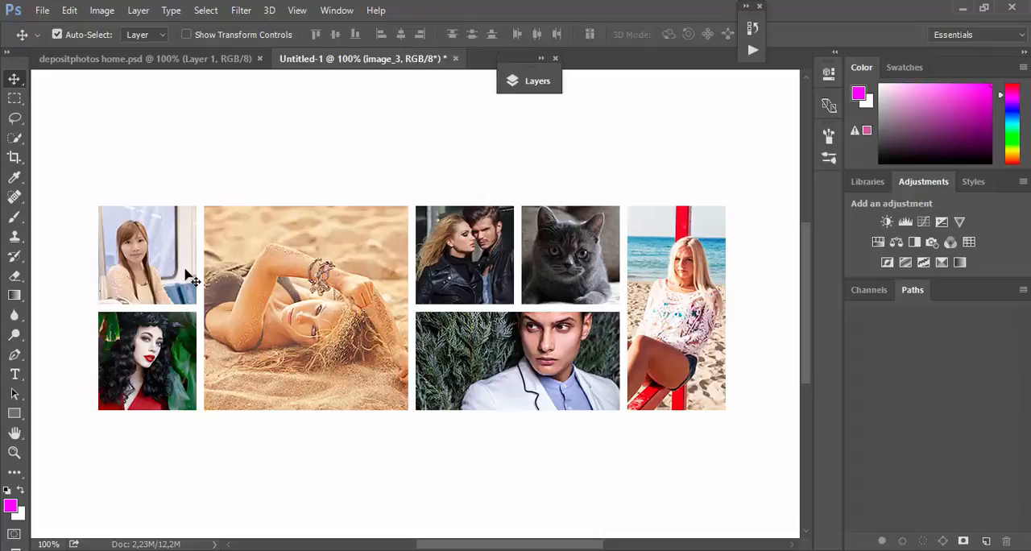
Step: Reopen the actions list, expand the Grid Layouts Templates set, select 2x2 Template, and move the list clear of the photos
{"action": "left_click", "coordinate": [753, 50]}
{"action": "left_click", "coordinate": [545, 66]}
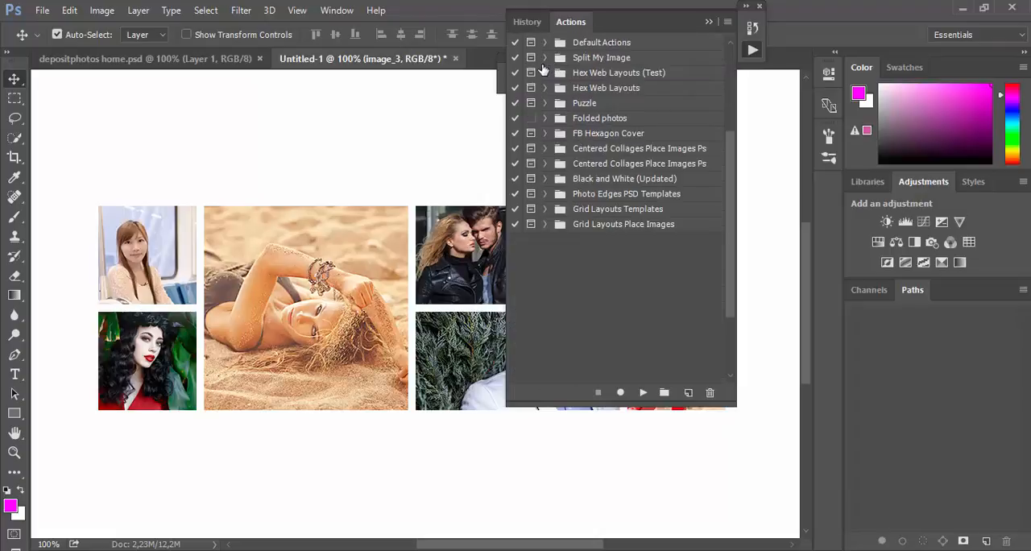
{"action": "left_click", "coordinate": [630, 209]}
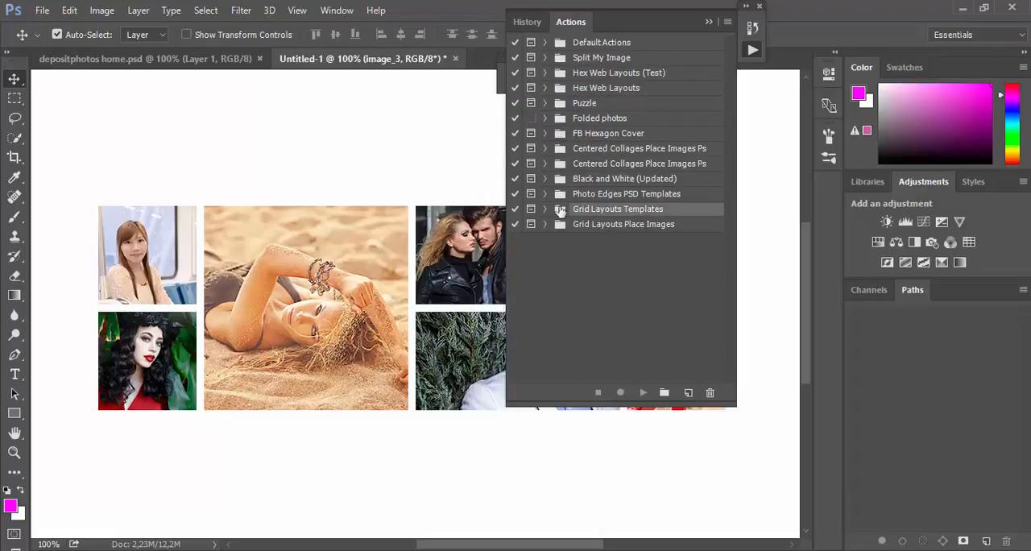
{"action": "left_click", "coordinate": [545, 209]}
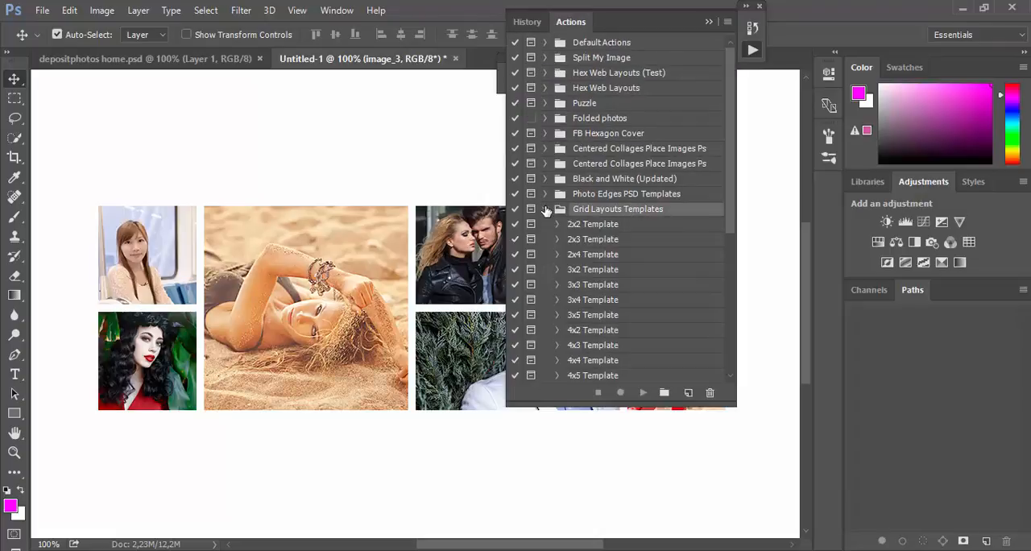
{"action": "left_click", "coordinate": [593, 226]}
{"action": "left_click_drag", "start_coordinate": [672, 25], "coordinate": [882, 22]}
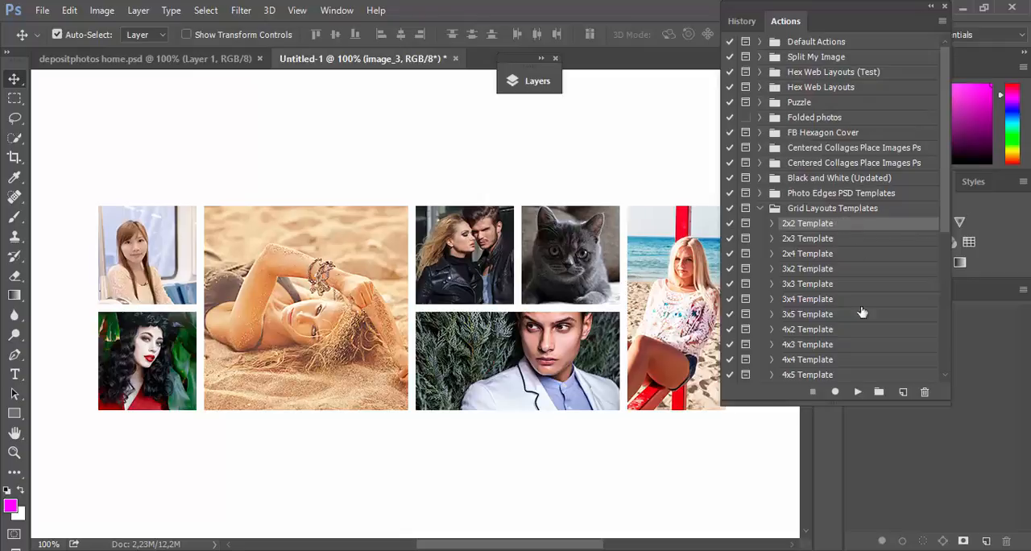
Step: Play the 2x2 Template action, continue past its message, and reposition the New document dialog
{"action": "left_click", "coordinate": [858, 391]}
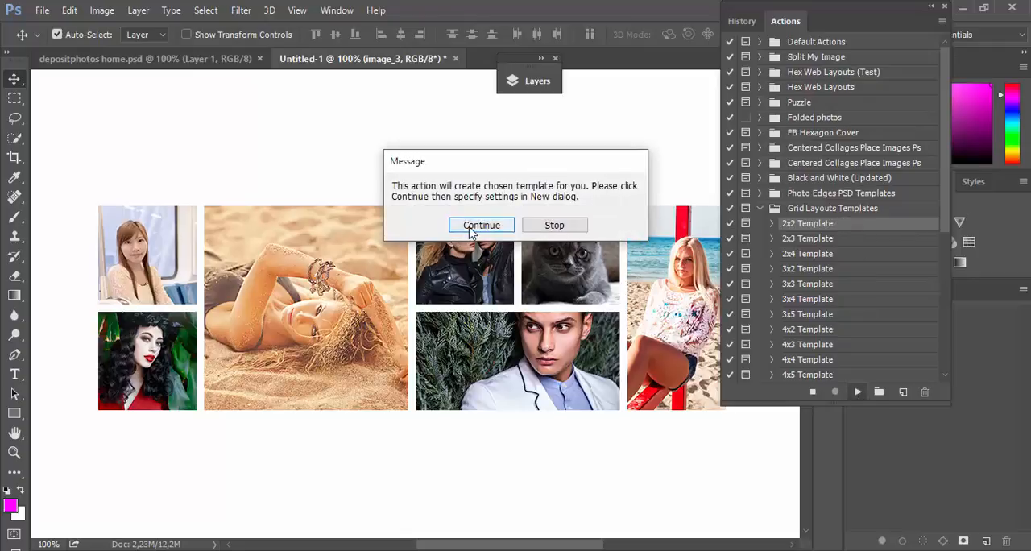
{"action": "left_click", "coordinate": [480, 225]}
{"action": "left_click_drag", "start_coordinate": [665, 99], "coordinate": [560, 230]}
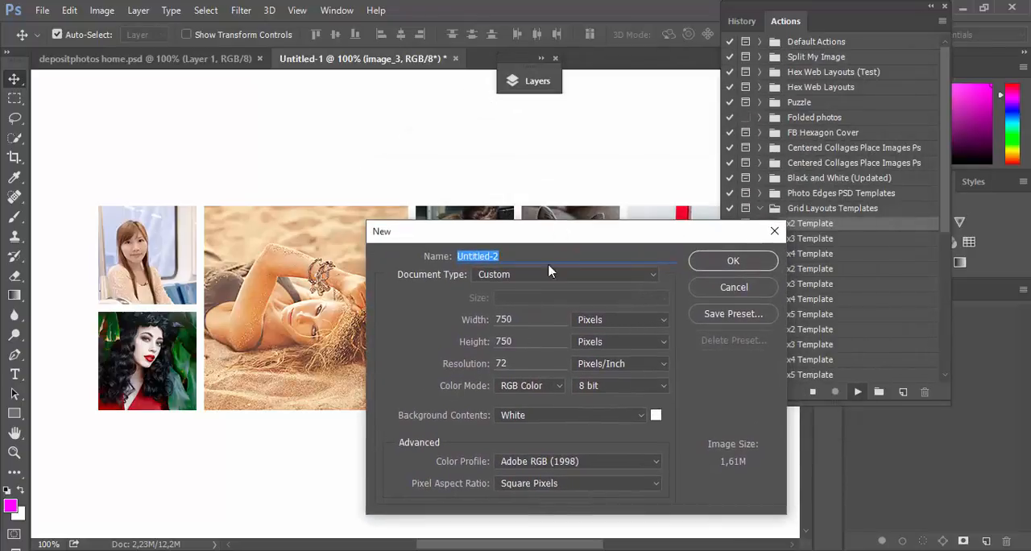
{"action": "left_click_drag", "start_coordinate": [560, 239], "coordinate": [553, 260]}
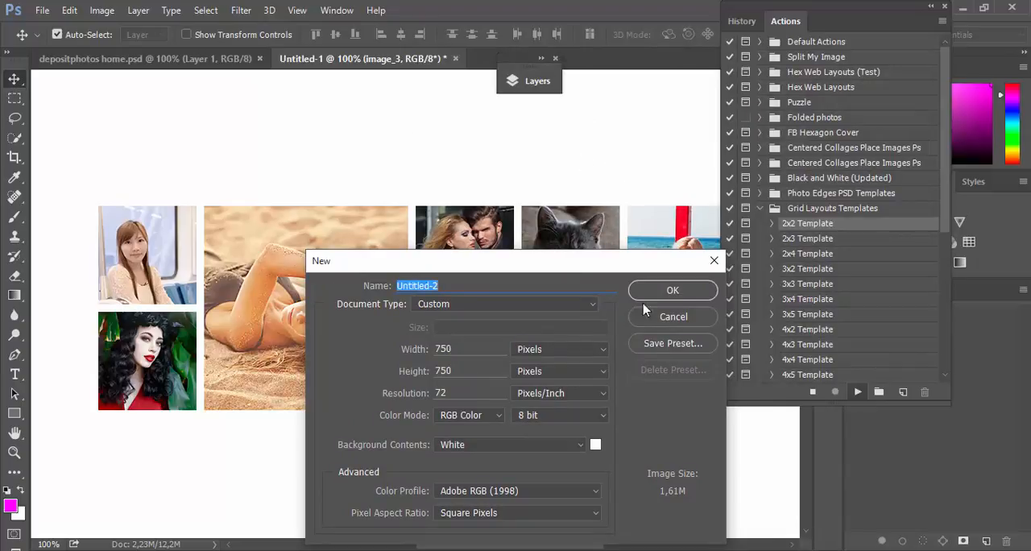
Step: Create the 2x2 template at 800 by 400 pixels, then return to the Untitled-1 photo grid document
{"action": "left_click", "coordinate": [413, 347]}
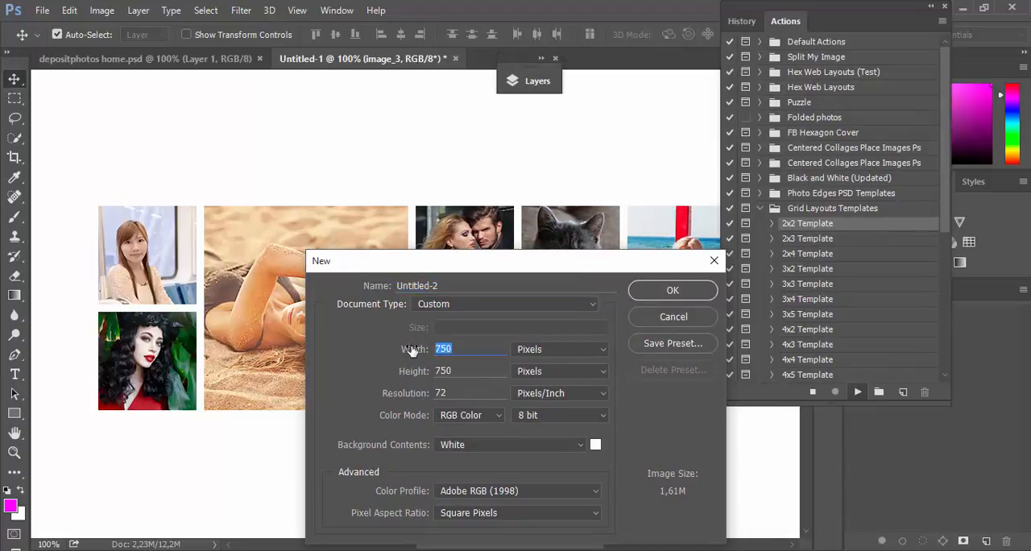
{"action": "type", "text": "800"}
{"action": "left_click_drag", "start_coordinate": [451, 372], "coordinate": [426, 370]}
{"action": "type", "text": "400"}
{"action": "left_click", "coordinate": [700, 296]}
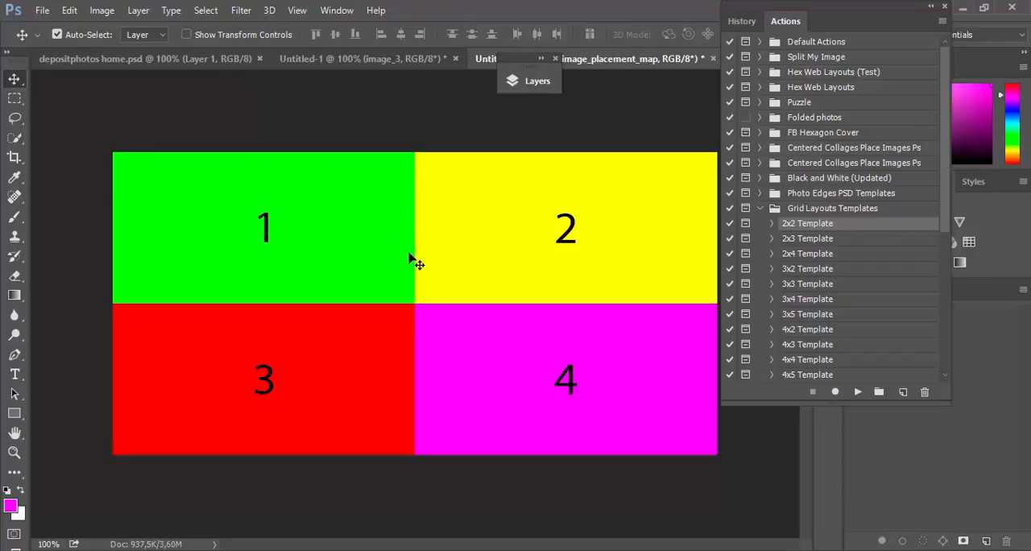
{"action": "left_click", "coordinate": [370, 59]}
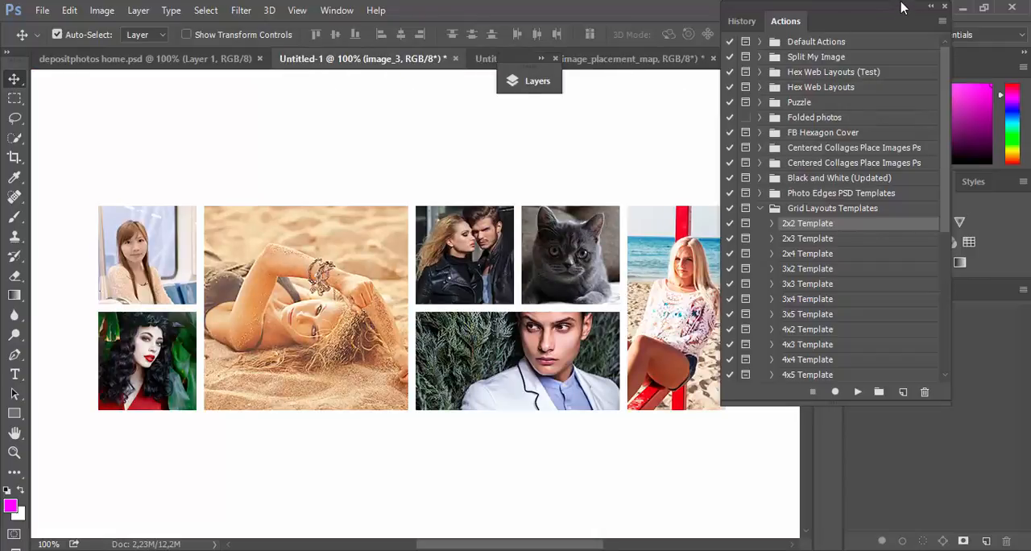
Step: Dock the actions list, compare with the original depositphotos home.psd layout, and return to the Untitled-1 photo grid
{"action": "left_click_drag", "start_coordinate": [902, 7], "coordinate": [865, 64]}
{"action": "left_click", "coordinate": [211, 61]}
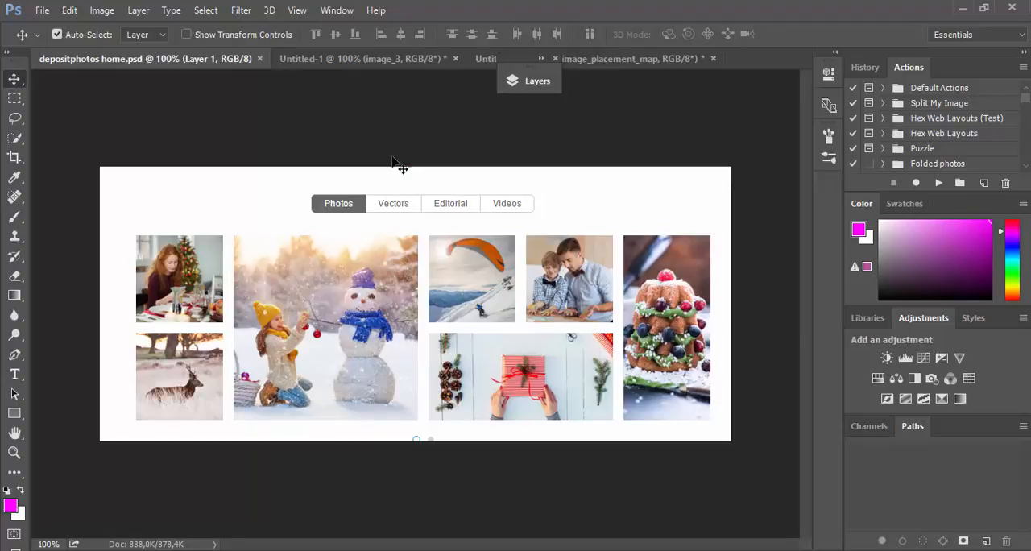
{"action": "left_click", "coordinate": [378, 61]}
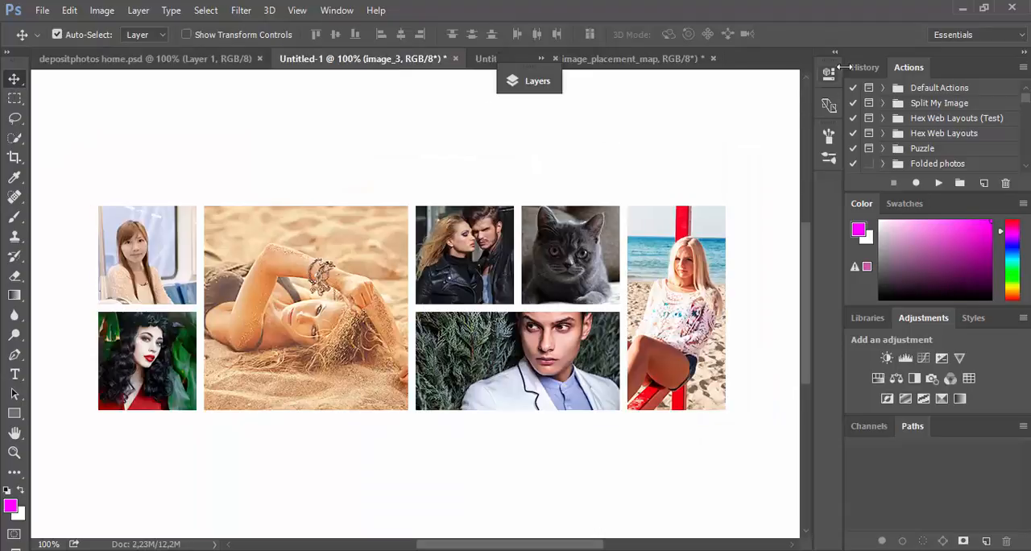
Step: Expand the layers list, duplicate the images and placeholders group, and delete the copy together with its contents
{"action": "left_click", "coordinate": [554, 82]}
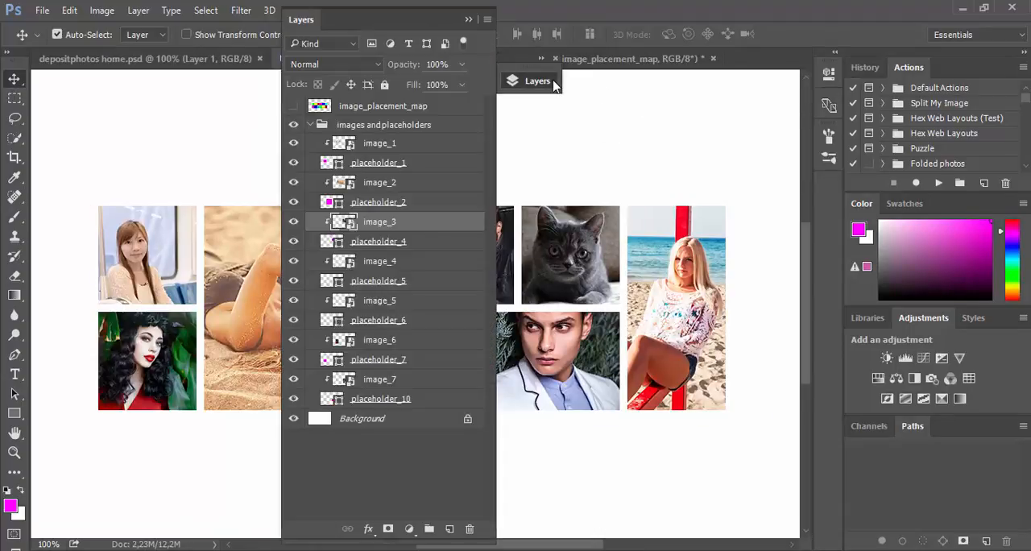
{"action": "left_click", "coordinate": [554, 82]}
{"action": "left_click", "coordinate": [554, 82]}
{"action": "left_click", "coordinate": [377, 125]}
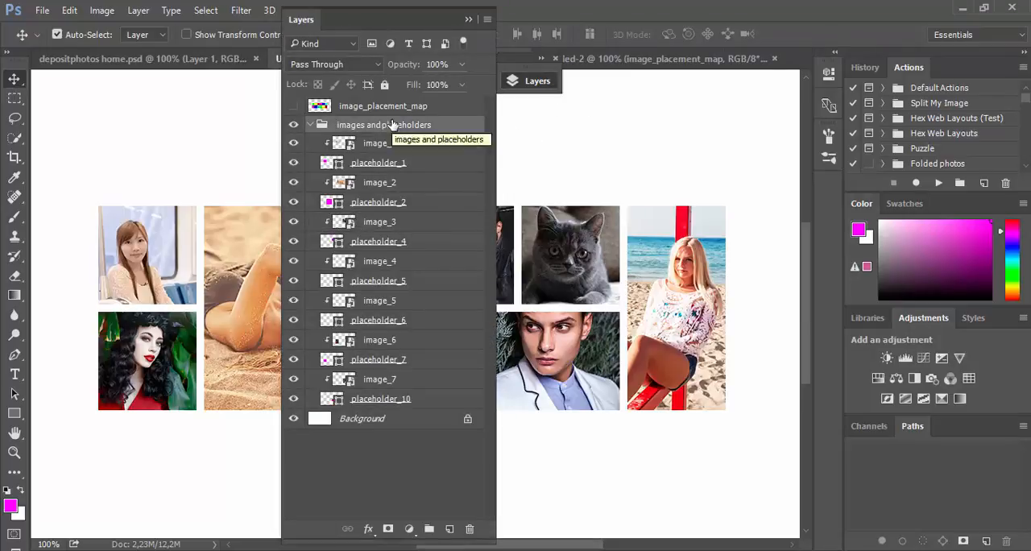
{"action": "left_click_drag", "start_coordinate": [403, 118], "coordinate": [450, 529]}
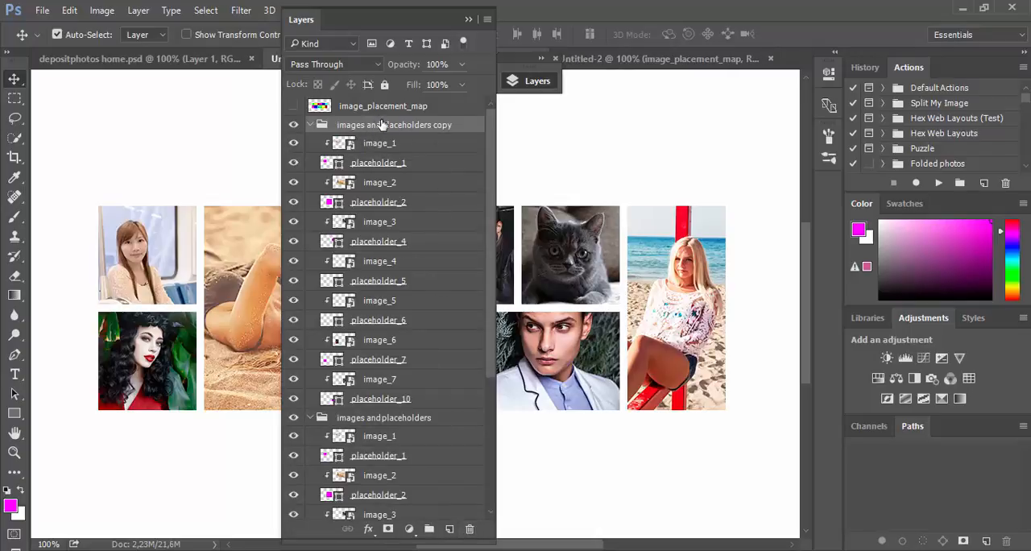
{"action": "right_click", "coordinate": [381, 125]}
{"action": "left_click", "coordinate": [467, 110]}
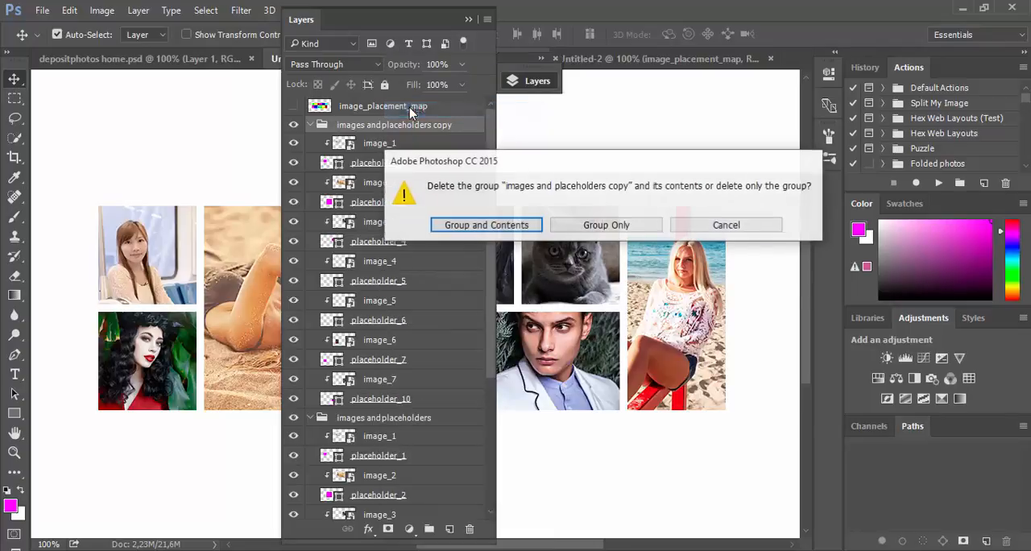
{"action": "left_click", "coordinate": [486, 225]}
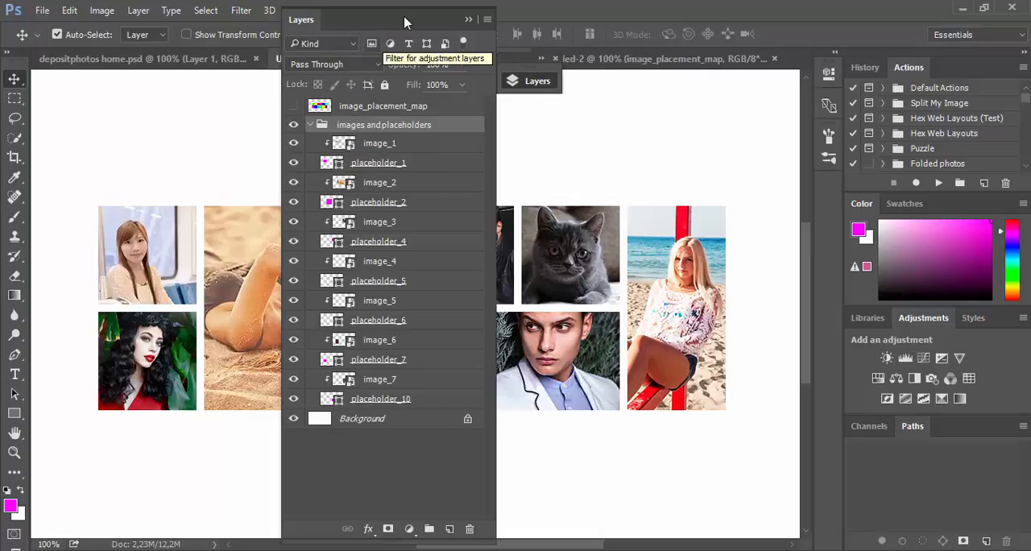
Step: Move the layers list off the photo grid and duplicate the whole document as Untitled-1 copy, keeping its layers unmerged
{"action": "left_click_drag", "start_coordinate": [407, 19], "coordinate": [786, 19]}
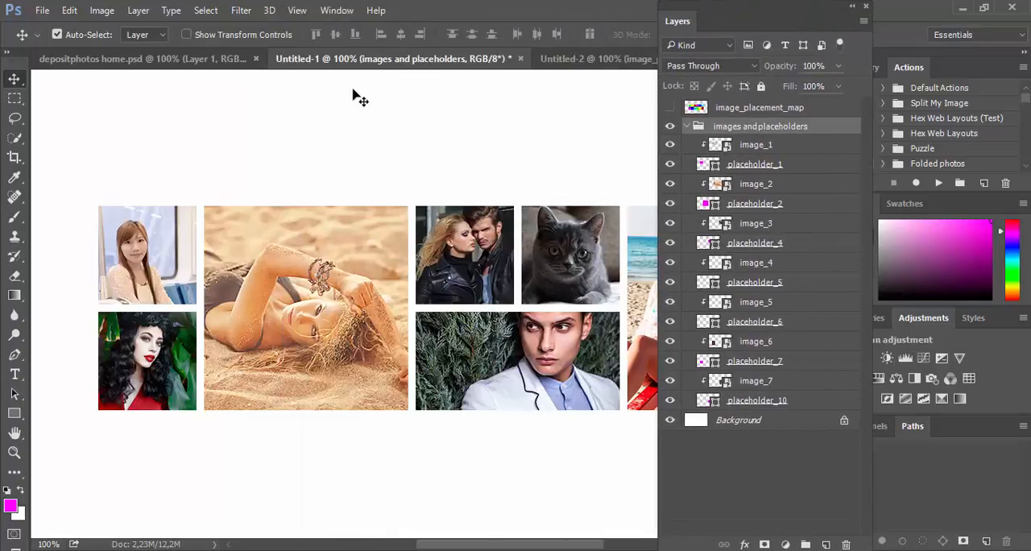
{"action": "left_click", "coordinate": [102, 12]}
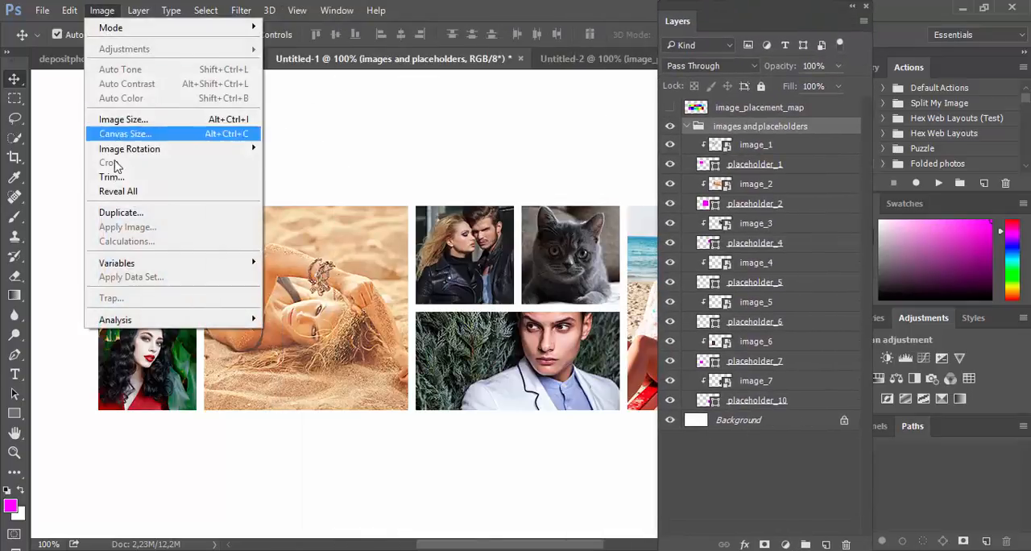
{"action": "left_click", "coordinate": [120, 212]}
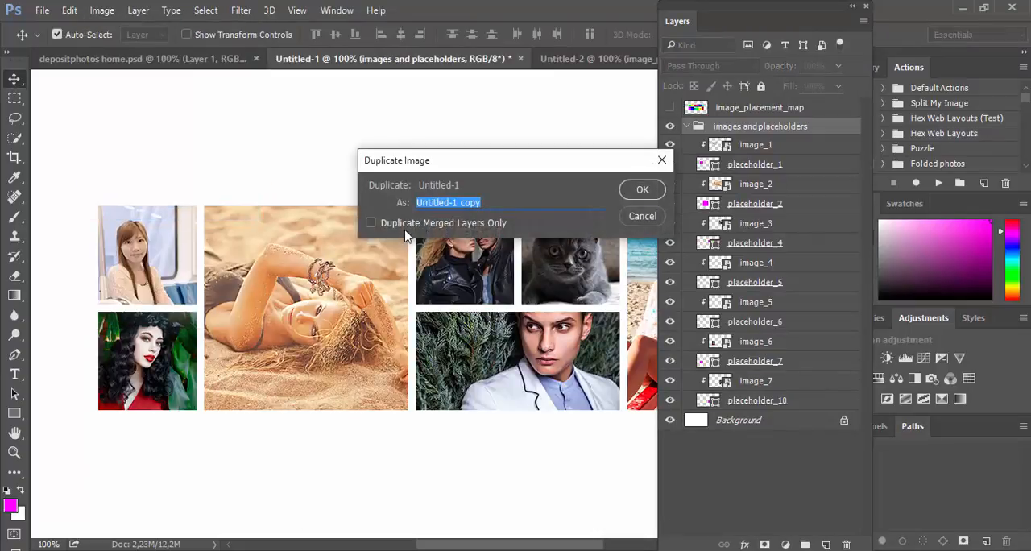
{"action": "left_click", "coordinate": [643, 191]}
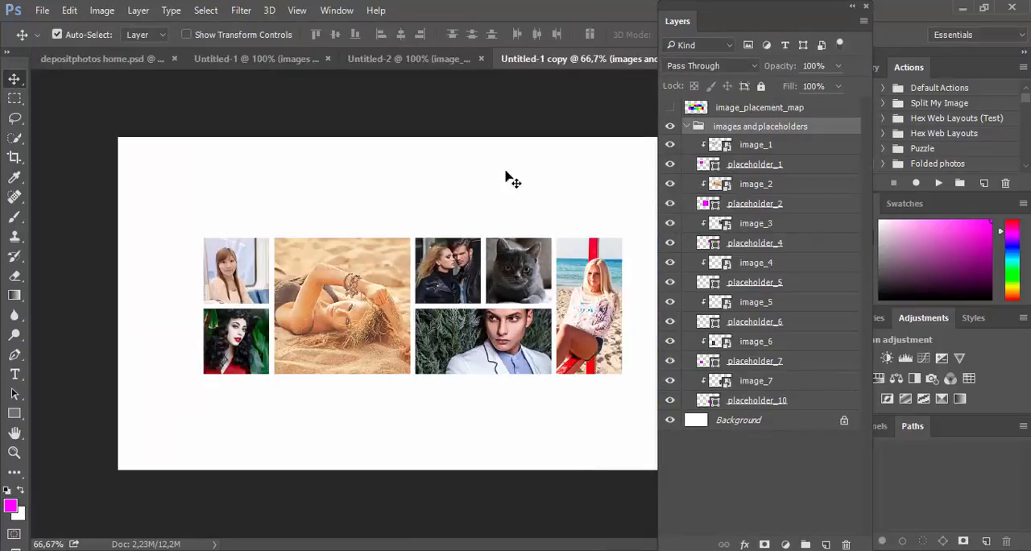
Step: Detach the actions list, expand the Grid Layouts Place Images set, select Place Images 2x4, and collapse the layers list
{"action": "left_click_drag", "start_coordinate": [839, 8], "coordinate": [647, 219]}
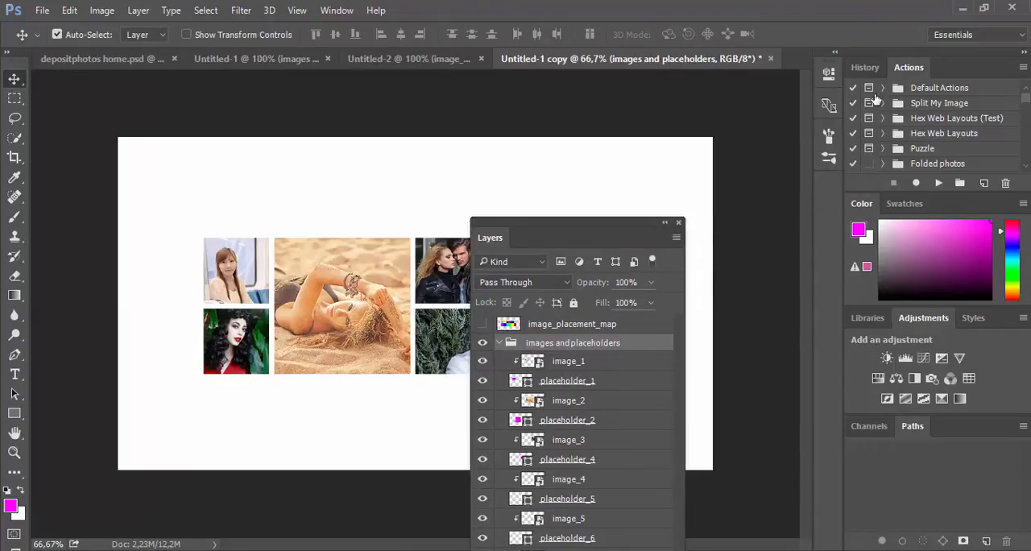
{"action": "scroll", "coordinate": [958, 129], "scroll_direction": "down", "scroll_amount": 4}
{"action": "scroll", "coordinate": [971, 125], "scroll_direction": "up", "scroll_amount": 3}
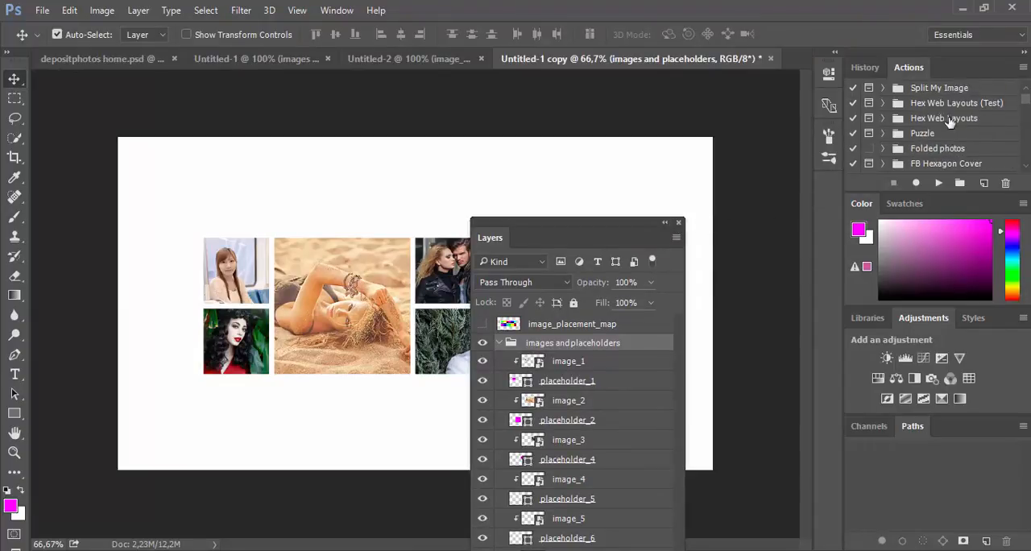
{"action": "left_click_drag", "start_coordinate": [921, 71], "coordinate": [671, 24]}
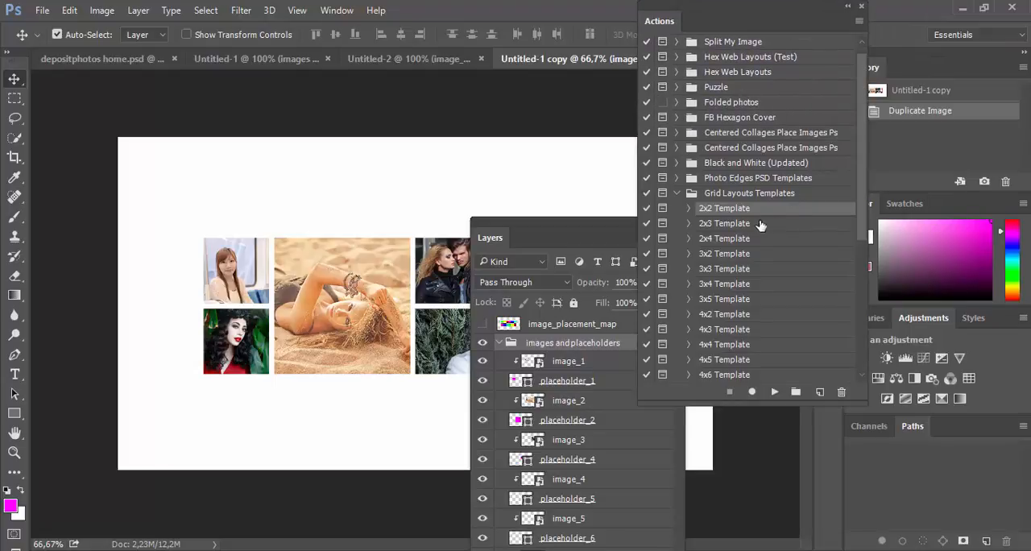
{"action": "left_click", "coordinate": [679, 193]}
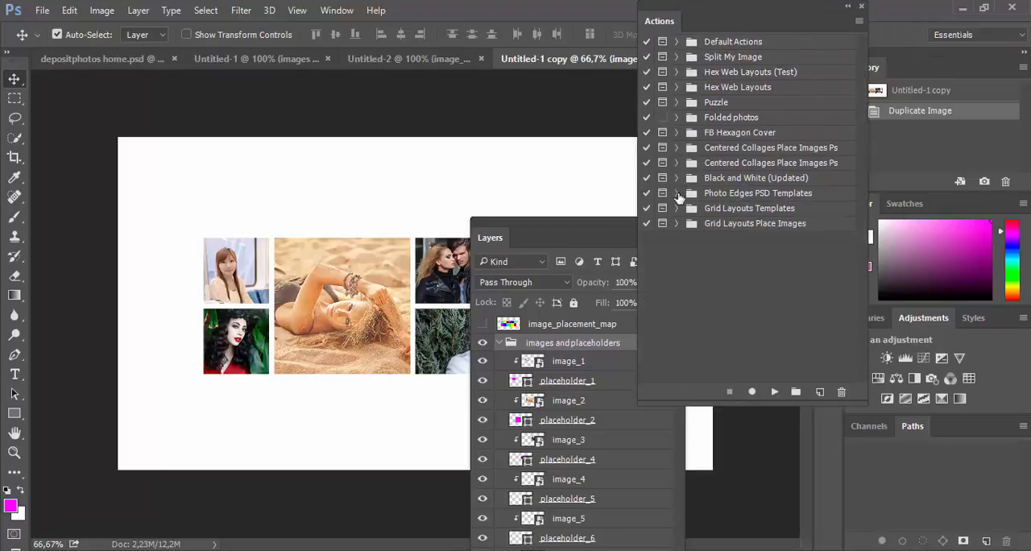
{"action": "left_click", "coordinate": [675, 224]}
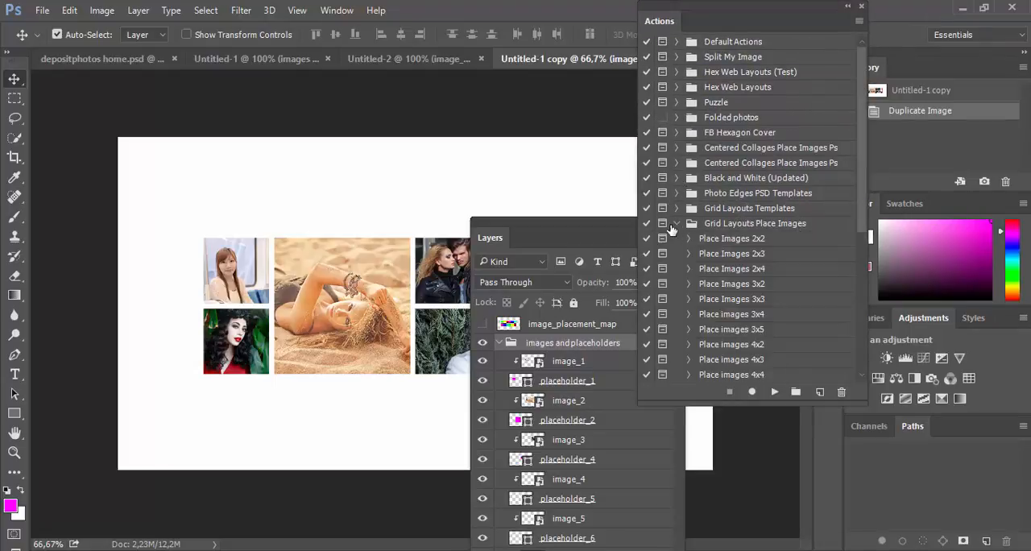
{"action": "left_click", "coordinate": [742, 270]}
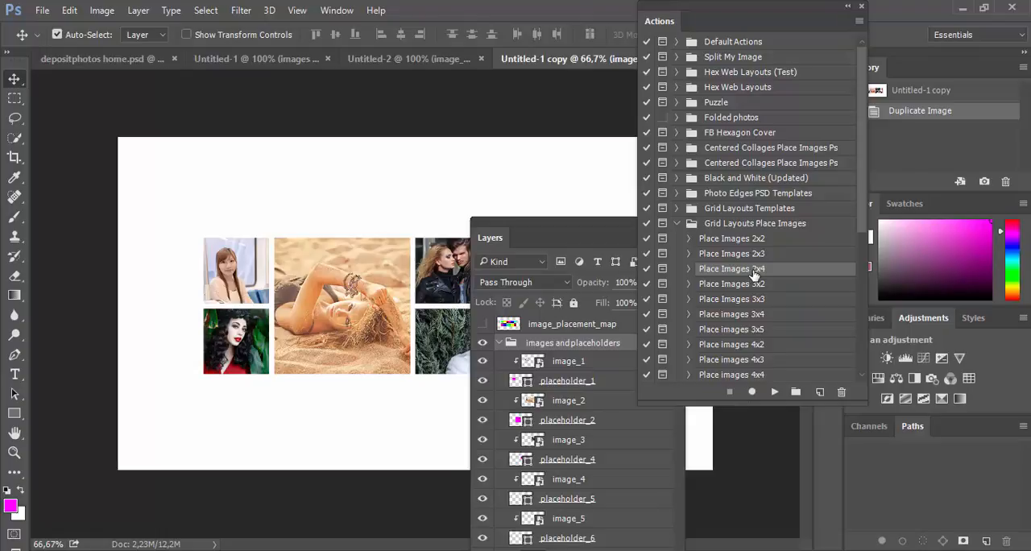
{"action": "left_click_drag", "start_coordinate": [573, 230], "coordinate": [537, 98]}
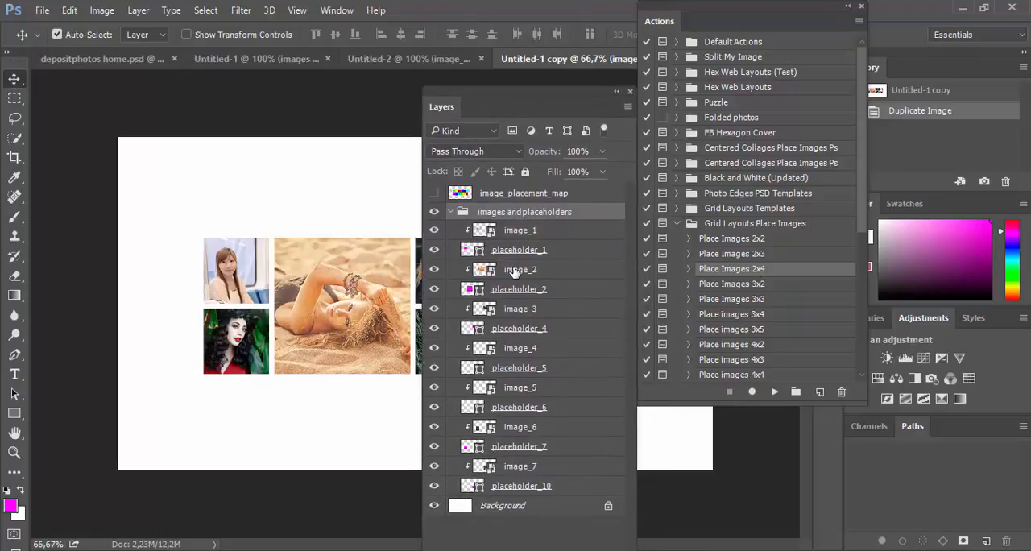
{"action": "left_click", "coordinate": [614, 95]}
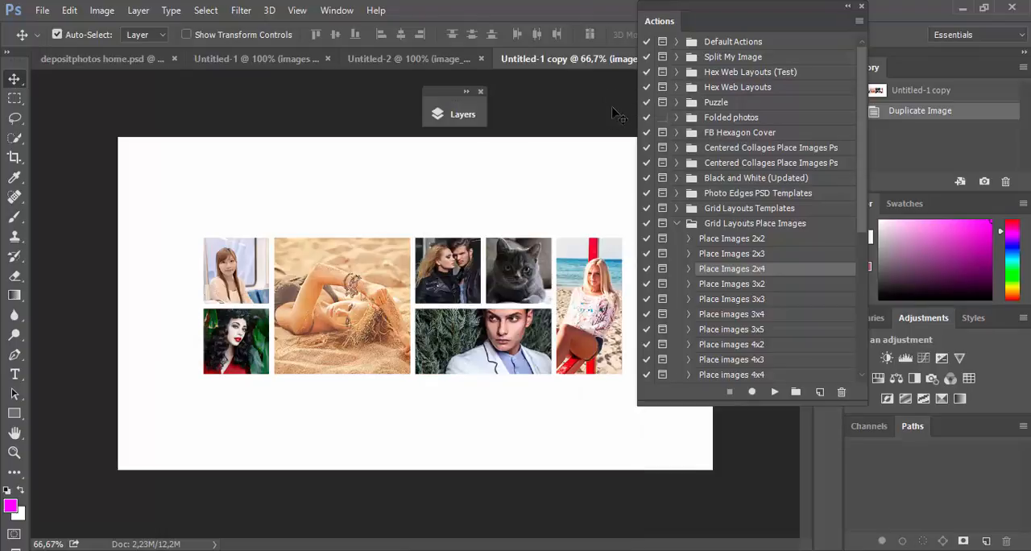
Step: Play Place Images 2x4, continuing past its messages, and fill the first two tiles with vol en montagne.jpg and Mushroom in a grass.jpg
{"action": "left_click", "coordinate": [775, 393]}
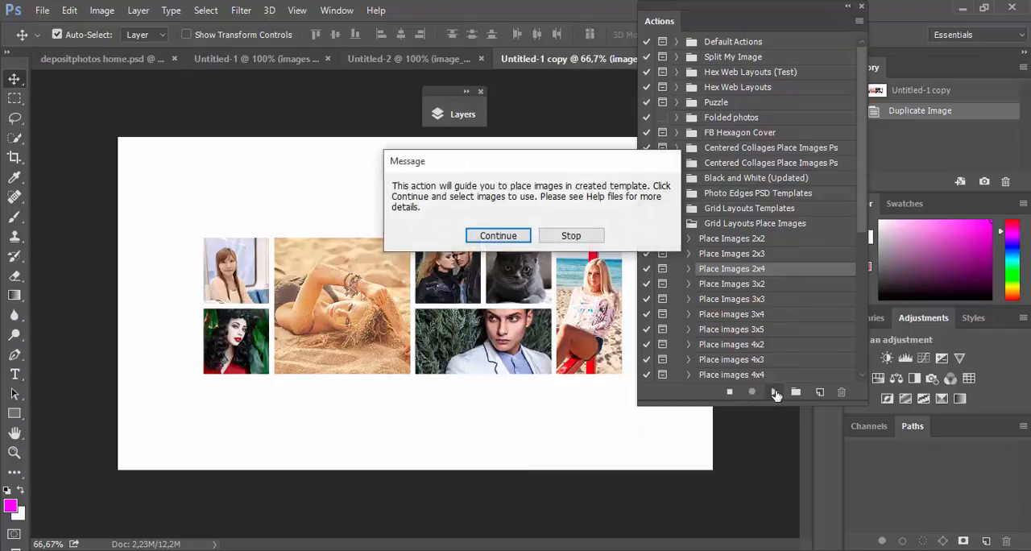
{"action": "left_click", "coordinate": [497, 236]}
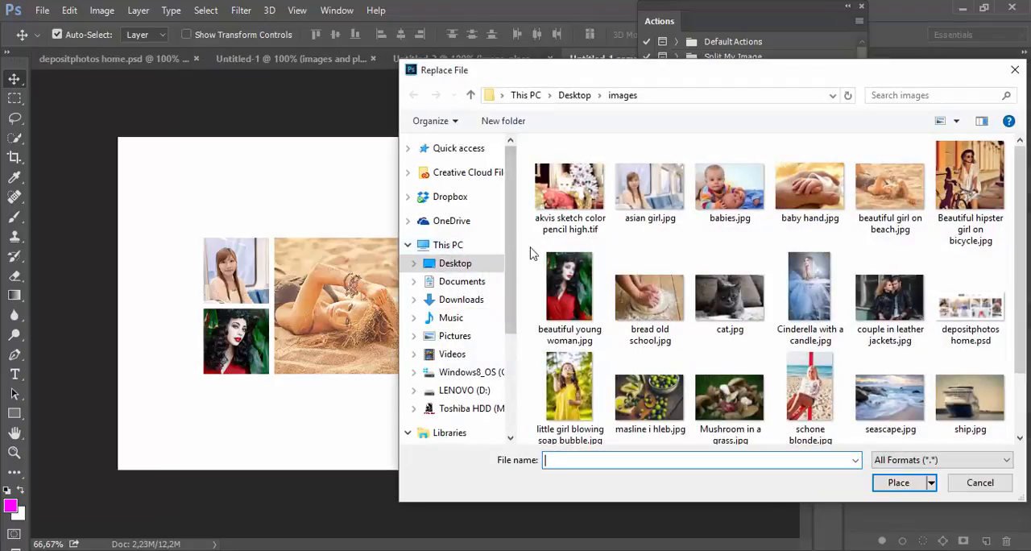
{"action": "scroll", "coordinate": [788, 325], "scroll_direction": "down", "scroll_amount": 2}
{"action": "double_click", "coordinate": [728, 385]}
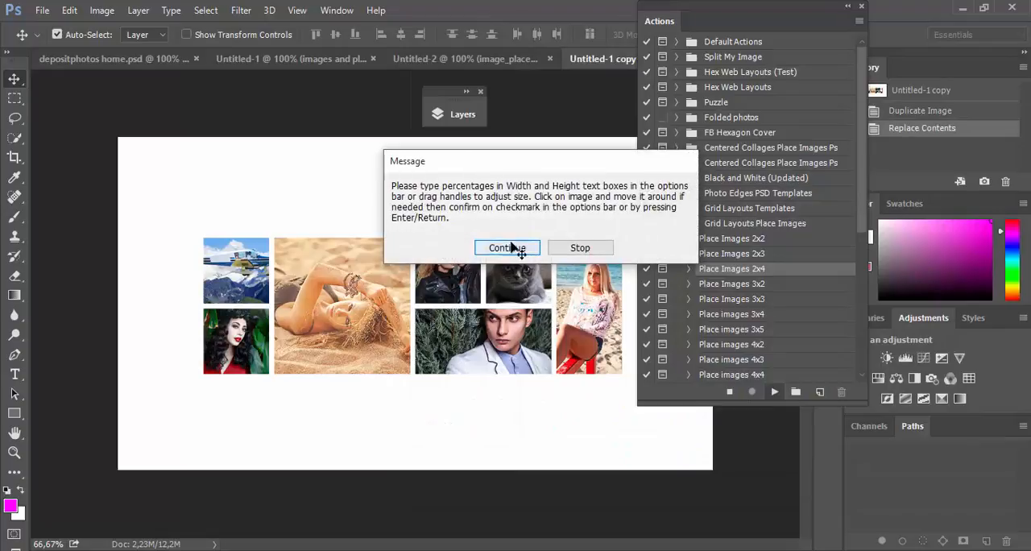
{"action": "left_click", "coordinate": [512, 245]}
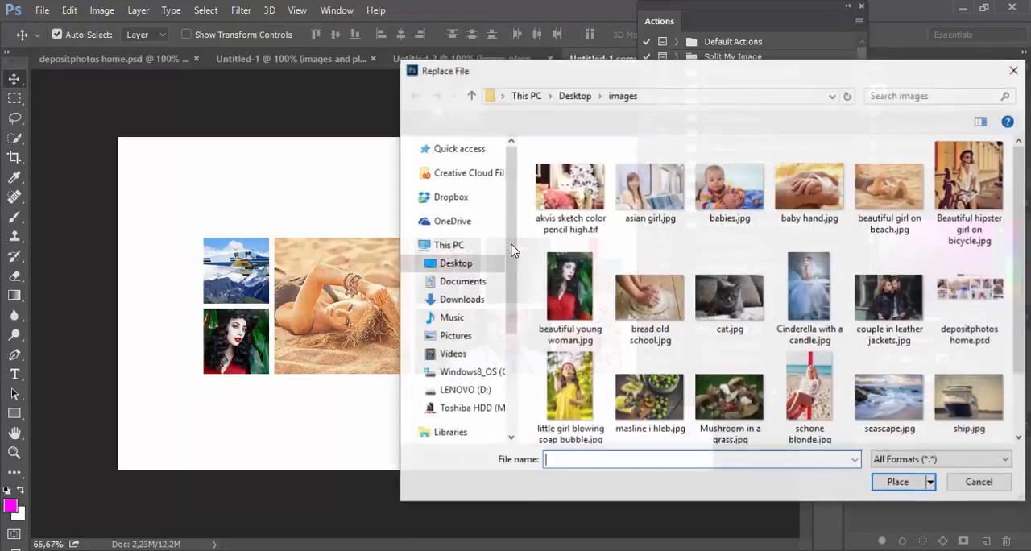
{"action": "double_click", "coordinate": [729, 399]}
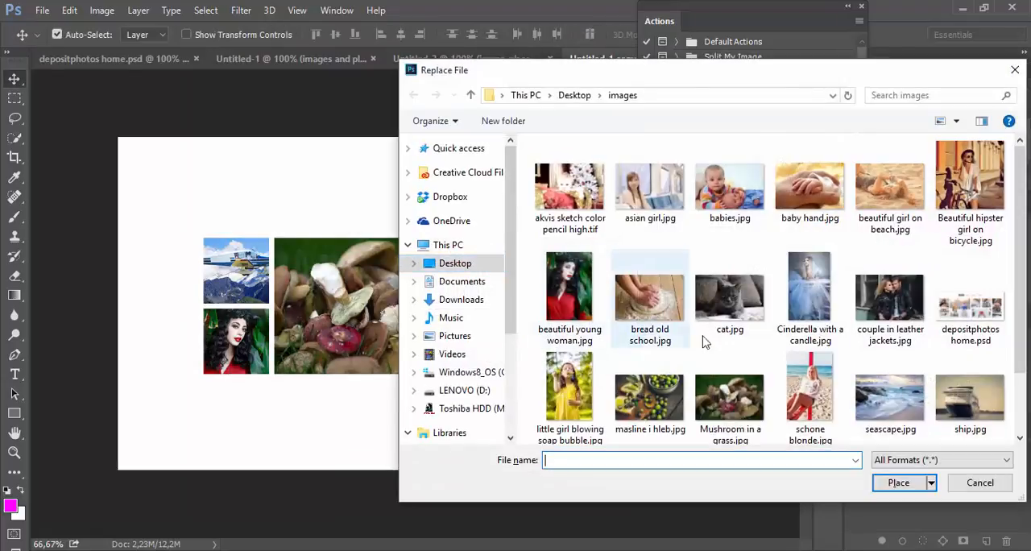
Step: Fill the leather-jacket couple's tile with an enlarged vua la tub island.jpg, and replace the cat photo with strauch.jpg
{"action": "scroll", "coordinate": [873, 367], "scroll_direction": "down", "scroll_amount": 2}
{"action": "double_click", "coordinate": [805, 387]}
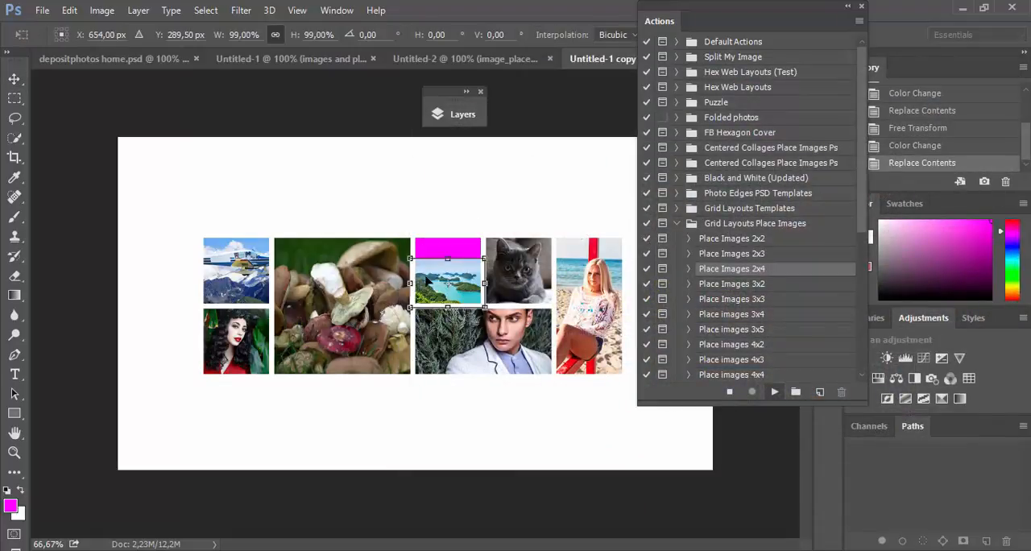
{"action": "left_click_drag", "start_coordinate": [484, 259], "coordinate": [520, 232]}
{"action": "key", "text": "Return"}
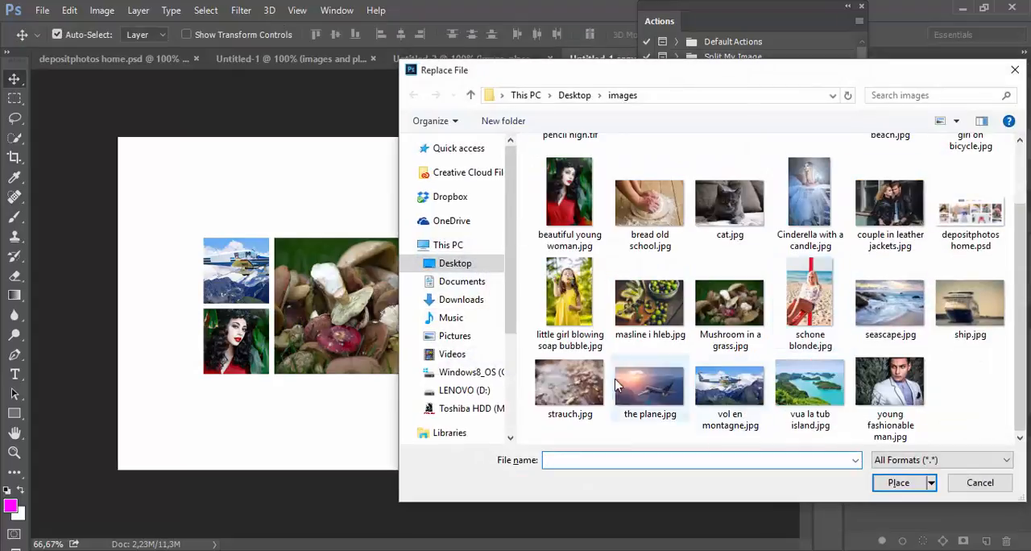
{"action": "double_click", "coordinate": [575, 383]}
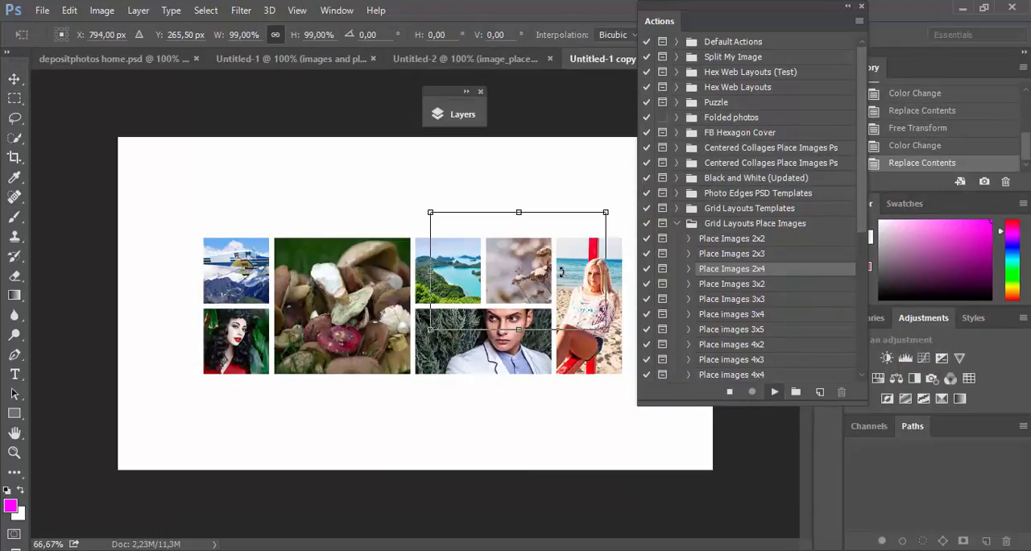
{"action": "key", "text": "Return"}
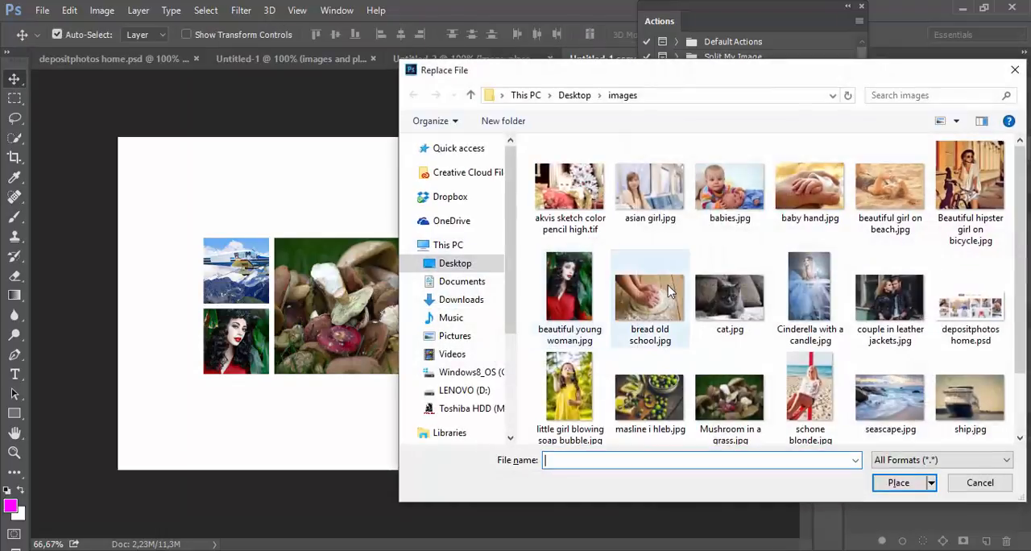
Step: Replace the tall beach tile's photo with the plane.jpg and enlarge it to 216.29% to cover the tile
{"action": "double_click", "coordinate": [649, 385]}
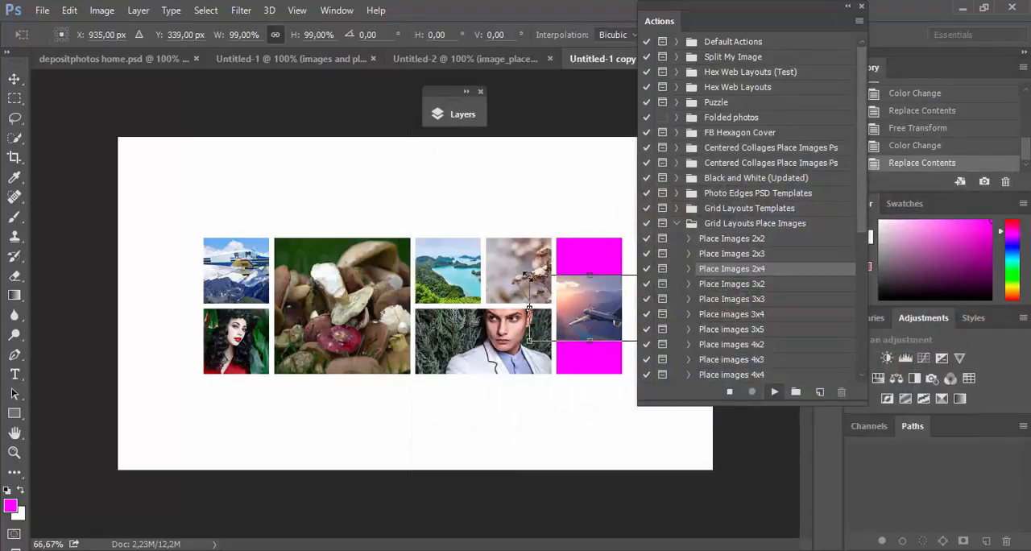
{"action": "left_click_drag", "start_coordinate": [525, 272], "coordinate": [458, 236]}
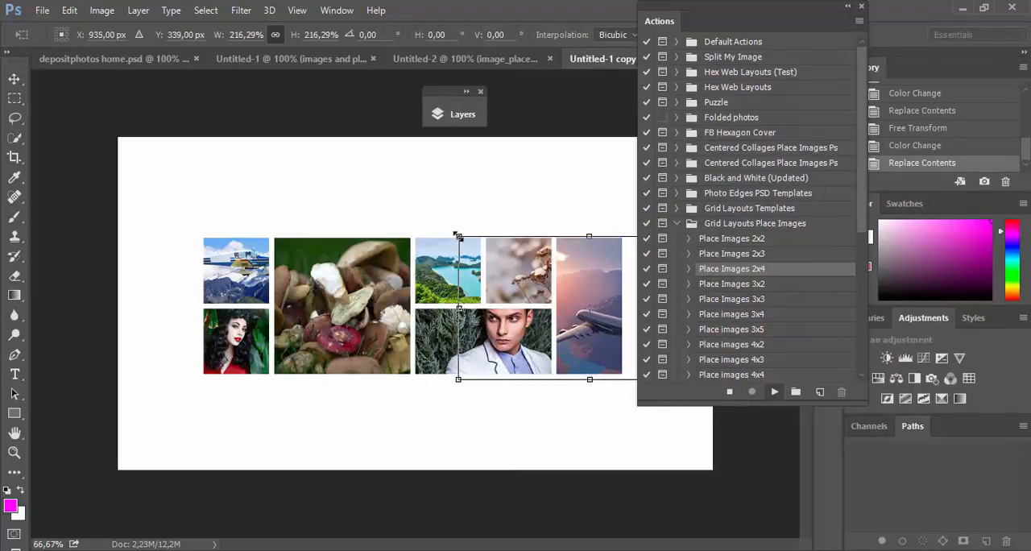
{"action": "key", "text": "Return"}
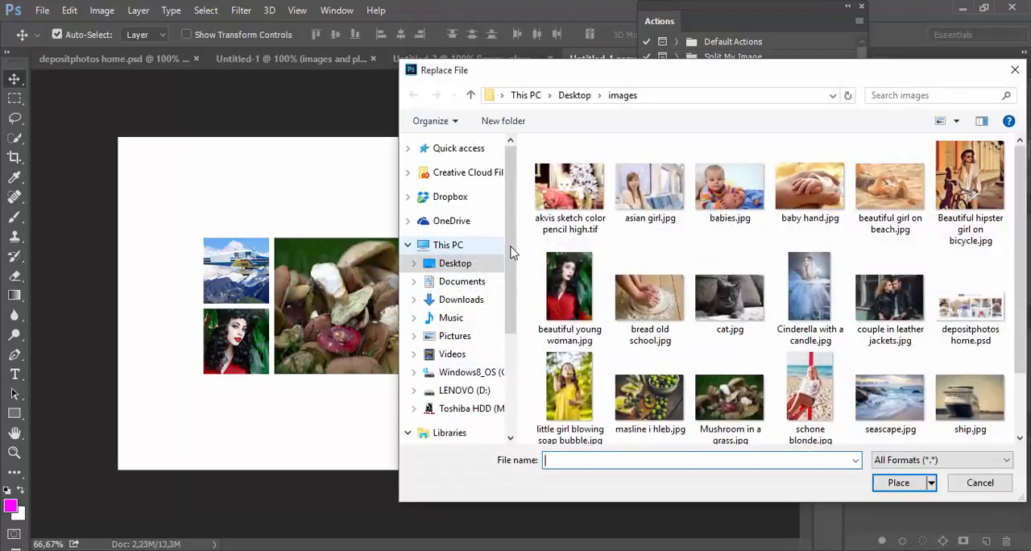
Step: Place beautiful young woman.jpg in the lower small tile again and scale it to 107.81% to cover the tile
{"action": "double_click", "coordinate": [577, 290]}
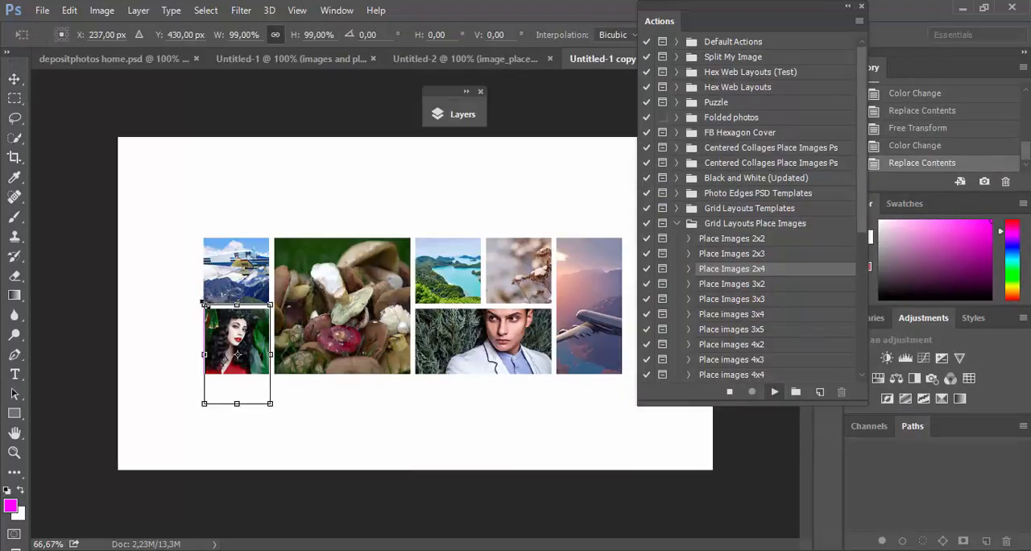
{"action": "left_click_drag", "start_coordinate": [204, 304], "coordinate": [198, 295]}
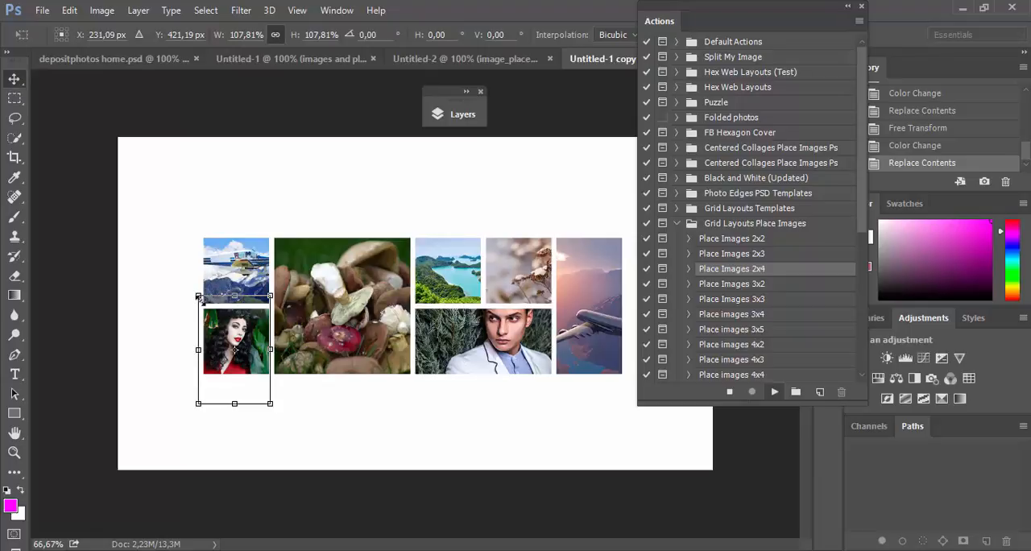
{"action": "key", "text": "Return"}
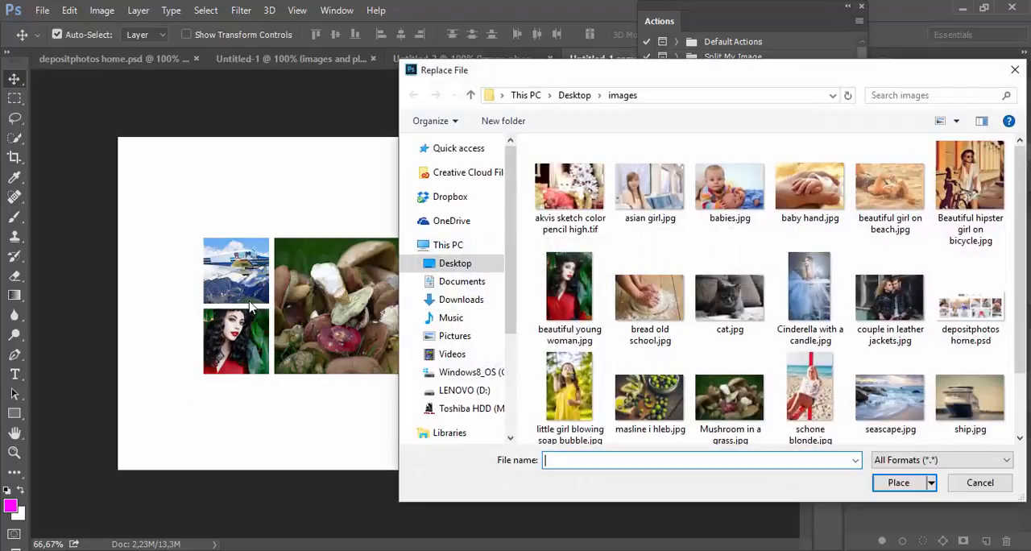
Step: Replace the photo of the man in the wide lower tile with babies.jpg, shift it slightly, and stop the action
{"action": "double_click", "coordinate": [731, 193]}
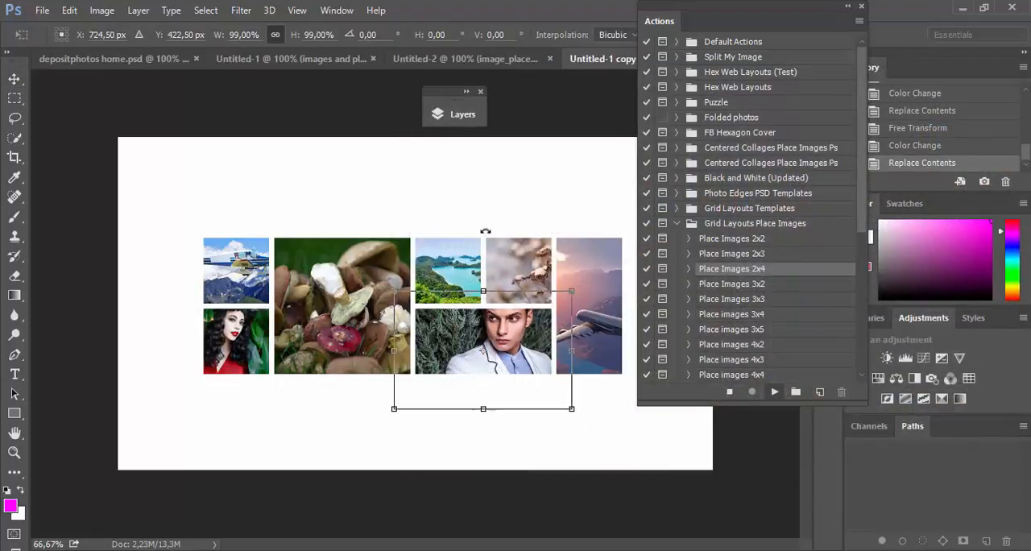
{"action": "left_click_drag", "start_coordinate": [510, 340], "coordinate": [520, 343]}
{"action": "key", "text": "Return"}
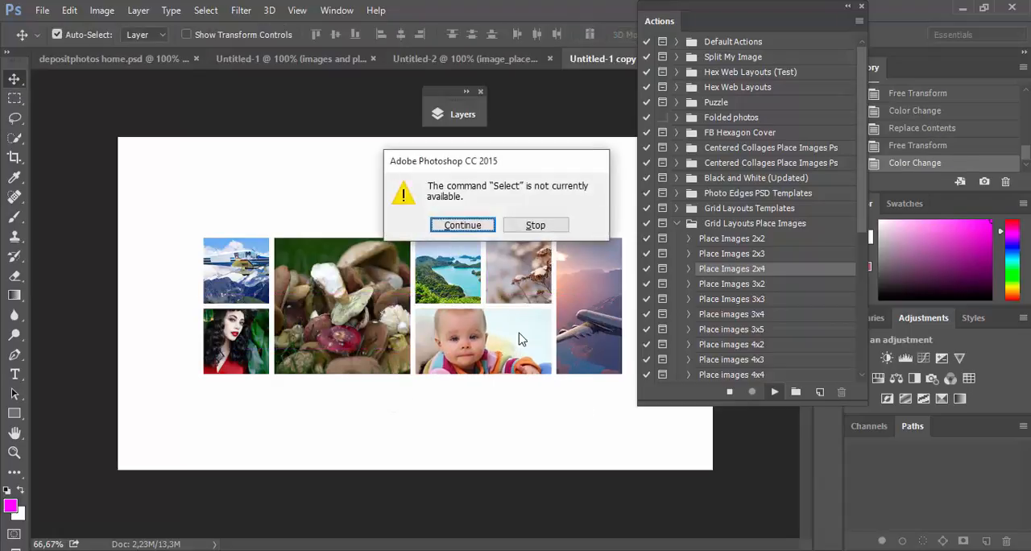
{"action": "left_click", "coordinate": [534, 225]}
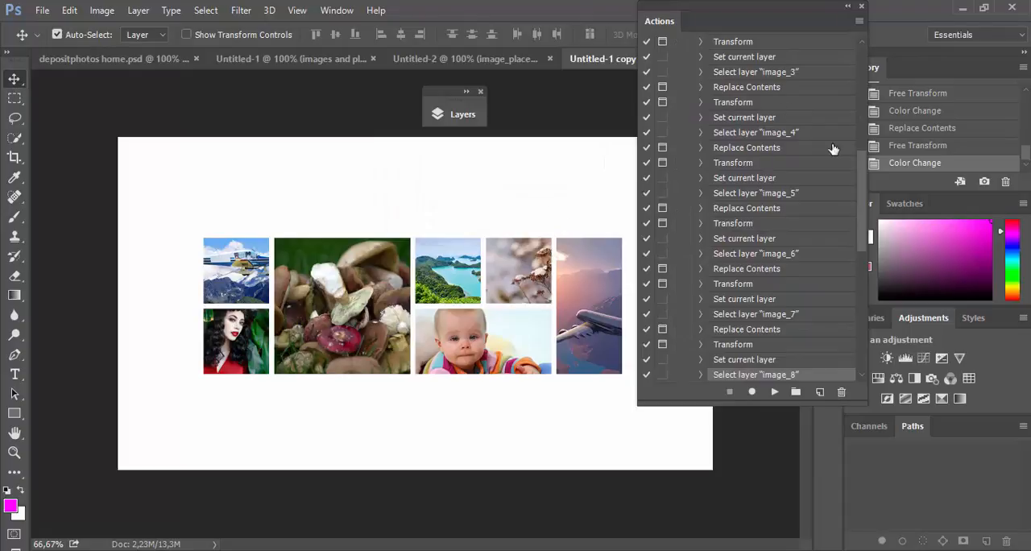
Step: Collapse the steps of the Place Images 2x4 action and move the action list clear of the image grid
{"action": "scroll", "coordinate": [856, 187], "scroll_direction": "up", "scroll_amount": 10}
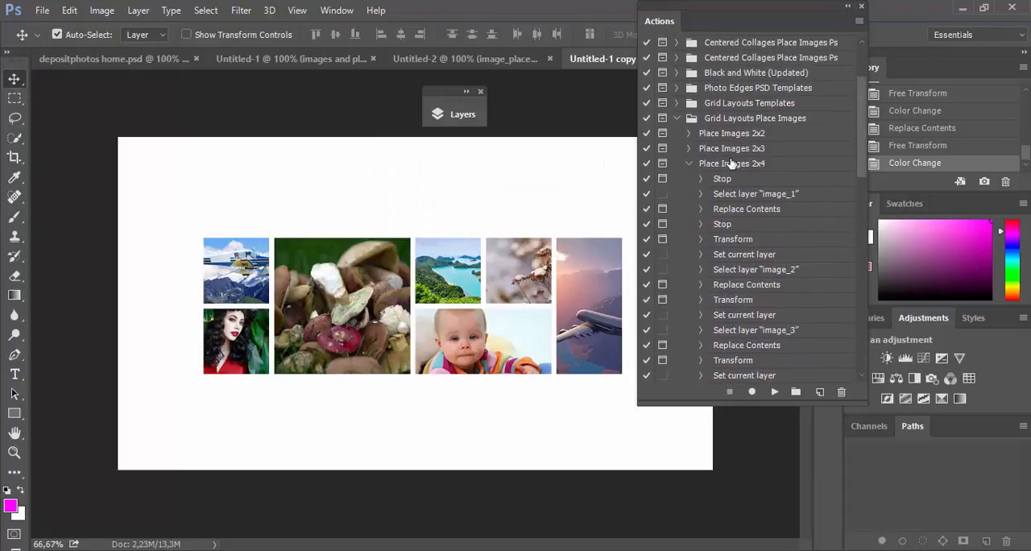
{"action": "left_click", "coordinate": [690, 165]}
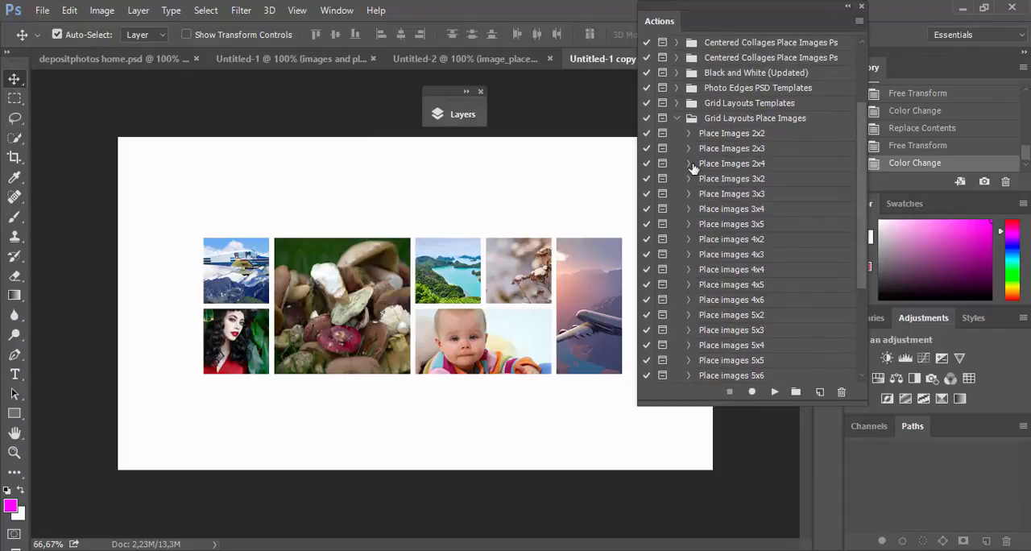
{"action": "left_click_drag", "start_coordinate": [869, 8], "coordinate": [895, 21]}
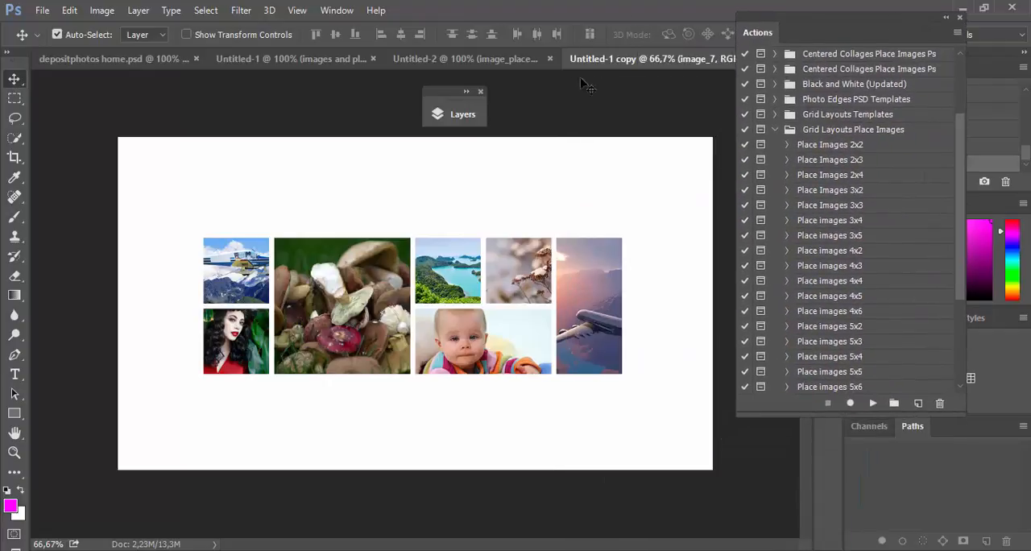
Step: Show the layer list beside the action list and select the images and placeholders group
{"action": "left_click", "coordinate": [460, 114]}
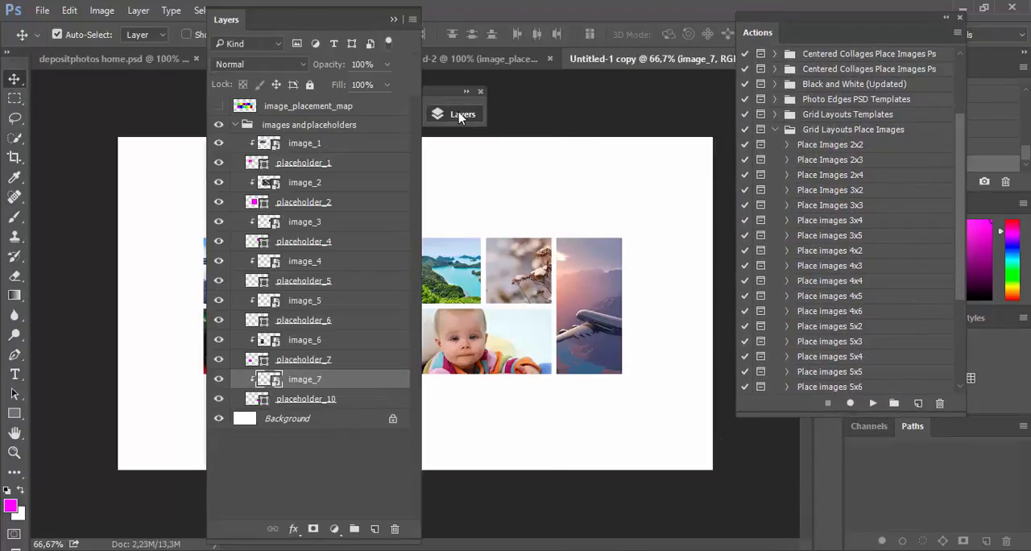
{"action": "left_click_drag", "start_coordinate": [382, 18], "coordinate": [720, 20]}
{"action": "left_click", "coordinate": [641, 127]}
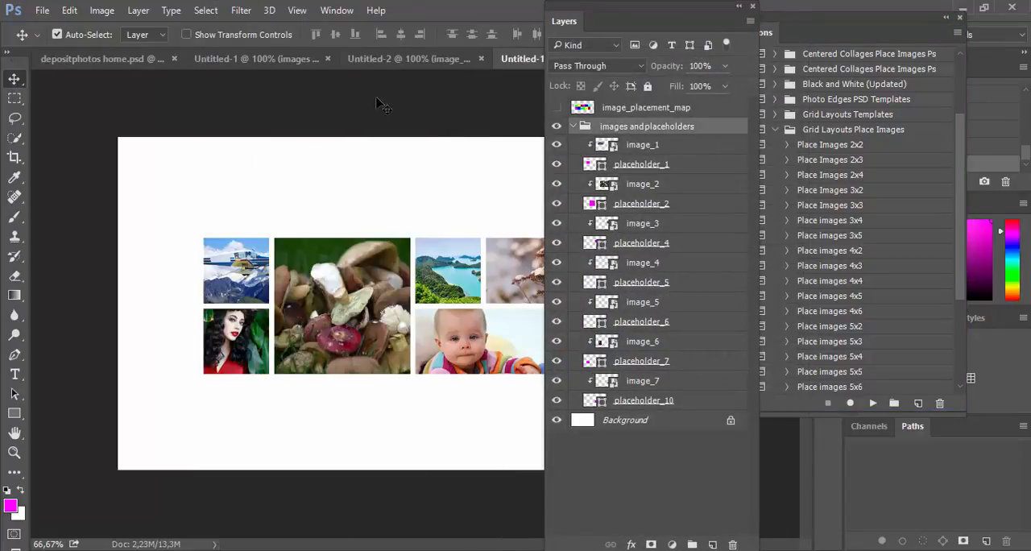
Step: Close the Untitled-2 document without saving its changes
{"action": "left_click", "coordinate": [402, 60]}
{"action": "right_click", "coordinate": [427, 60]}
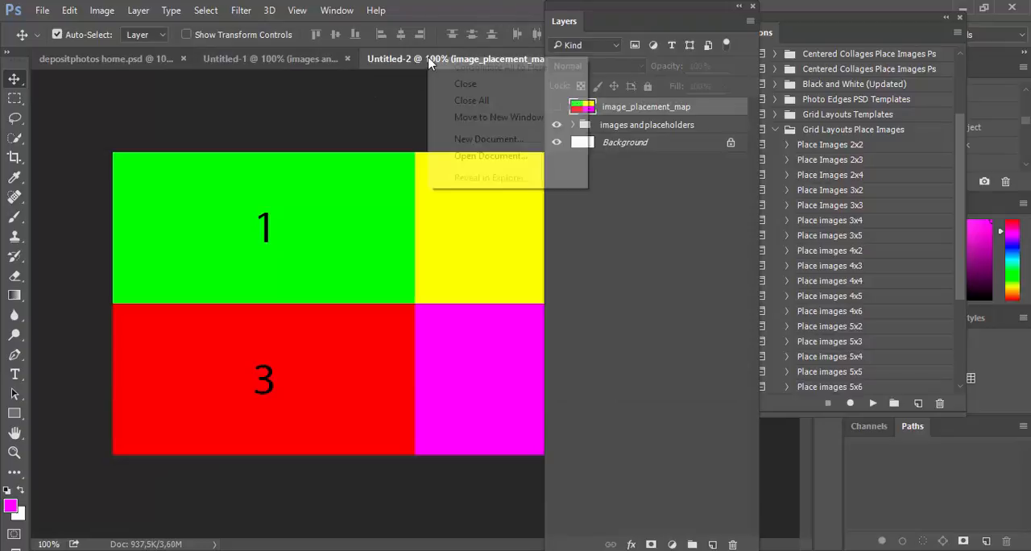
{"action": "left_click", "coordinate": [461, 85]}
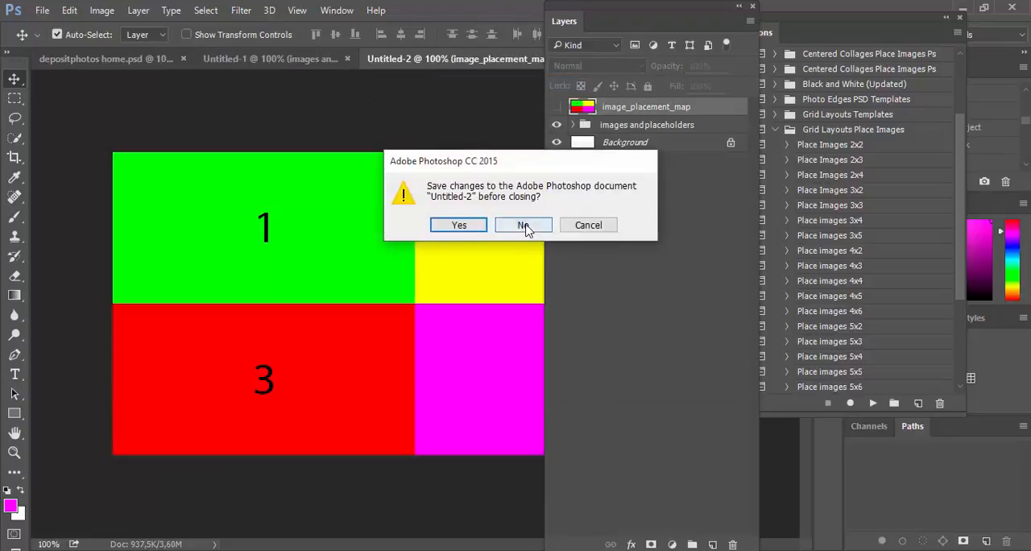
{"action": "left_click", "coordinate": [460, 225]}
Step: In the Untitled-1 document, collapse the images and placeholders group and rename it photos
{"action": "left_click", "coordinate": [335, 61]}
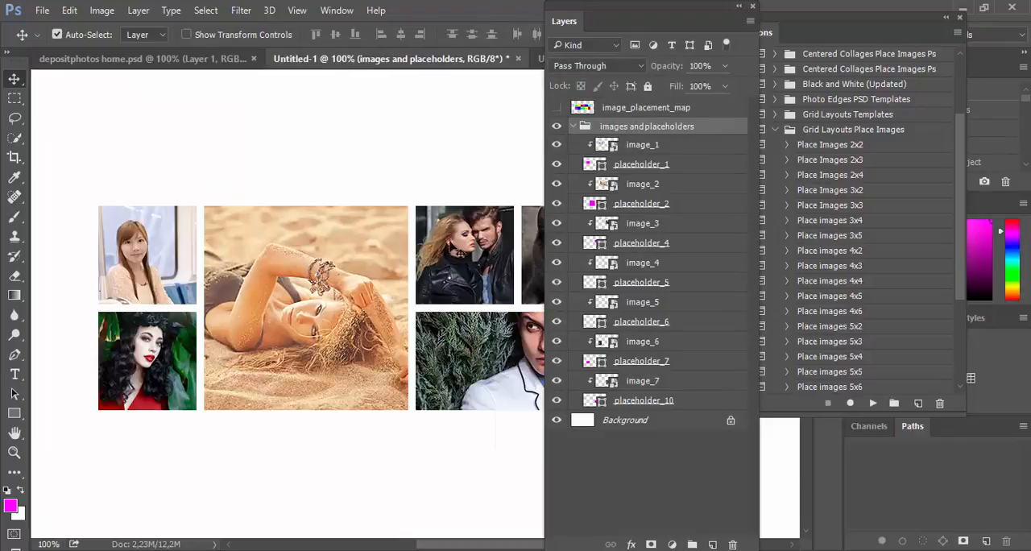
{"action": "left_click", "coordinate": [573, 127]}
{"action": "double_click", "coordinate": [631, 128]}
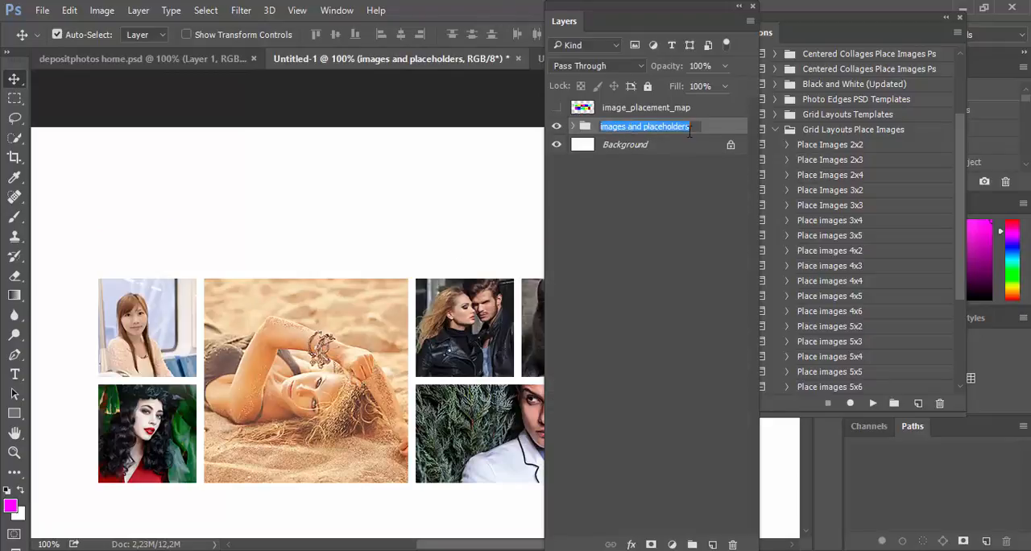
{"action": "left_click_drag", "start_coordinate": [694, 126], "coordinate": [595, 127]}
{"action": "type", "text": "photo"}
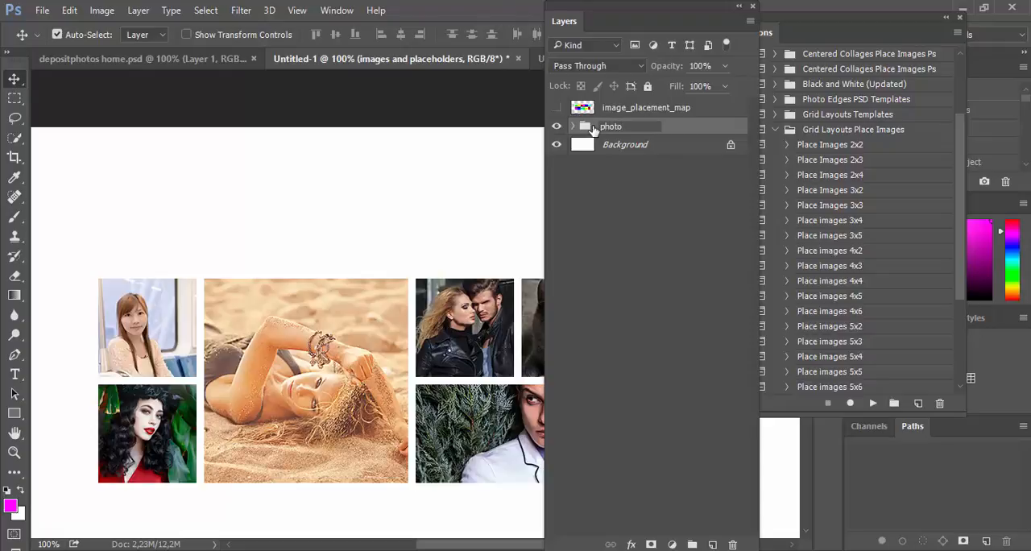
{"action": "type", "text": "s"}
{"action": "key", "text": "Return"}
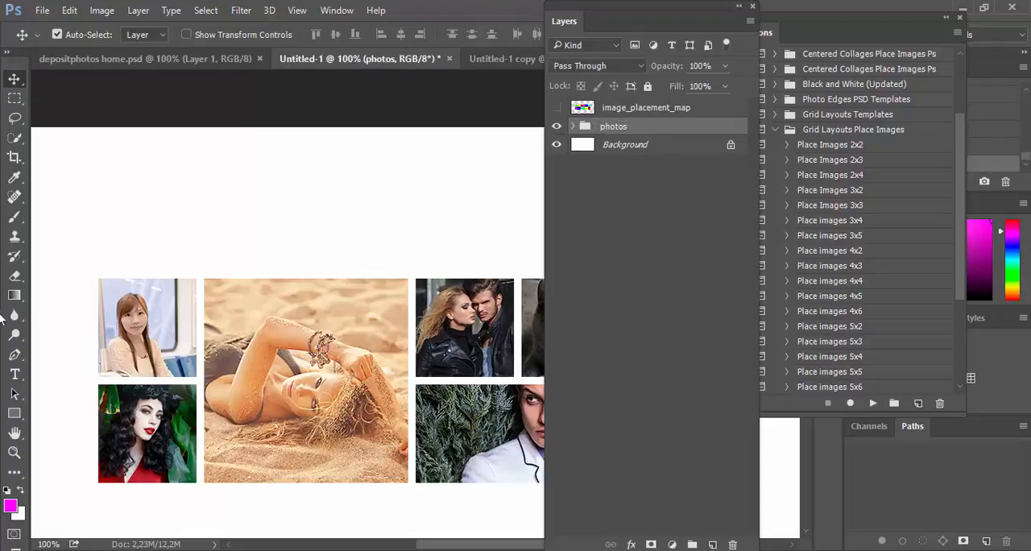
Step: Draw a magenta rounded rectangle about 96 by 29 px above the image grid with 10 px corners
{"action": "left_click", "coordinate": [14, 414]}
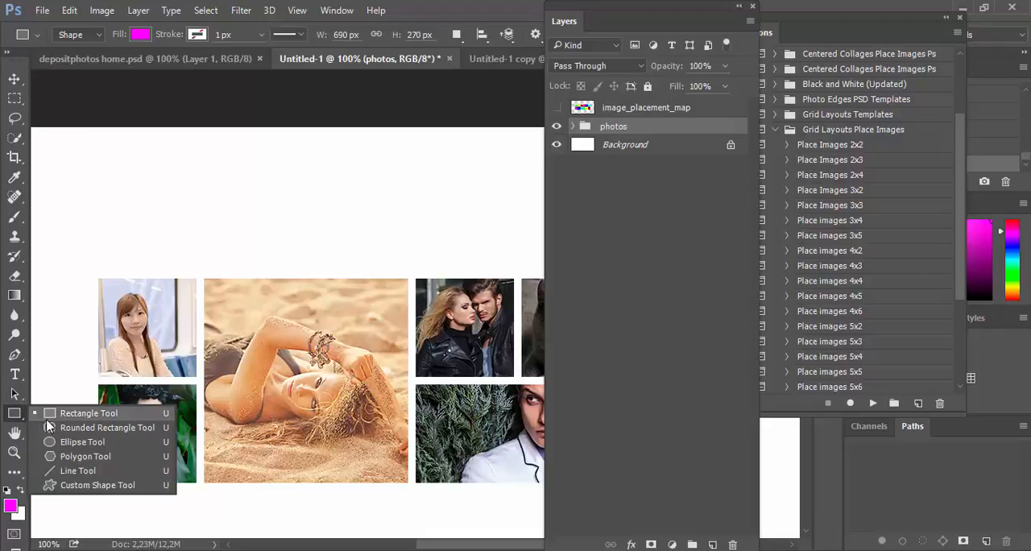
{"action": "left_click", "coordinate": [49, 427]}
{"action": "left_click_drag", "start_coordinate": [221, 209], "coordinate": [295, 232]}
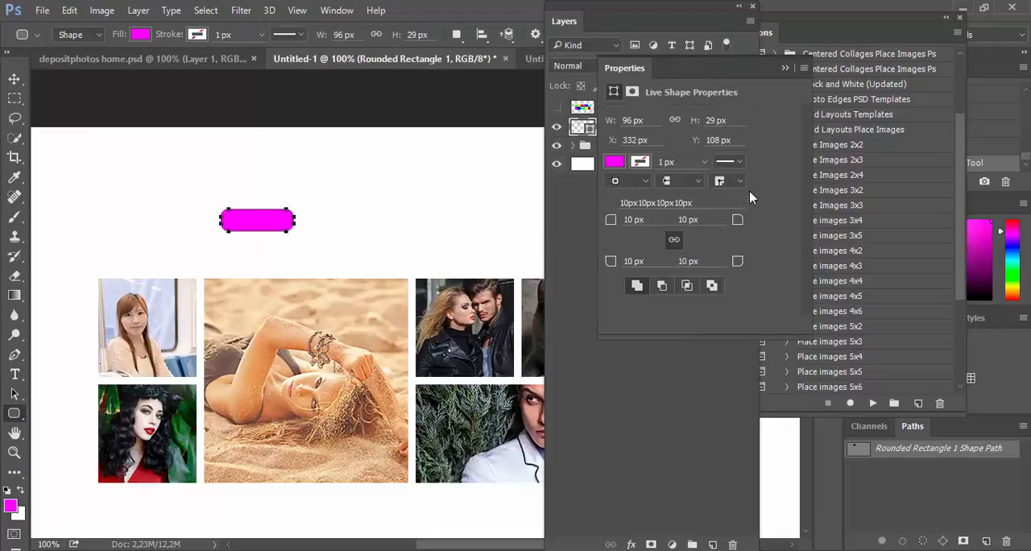
{"action": "left_click_drag", "start_coordinate": [706, 86], "coordinate": [621, 388]}
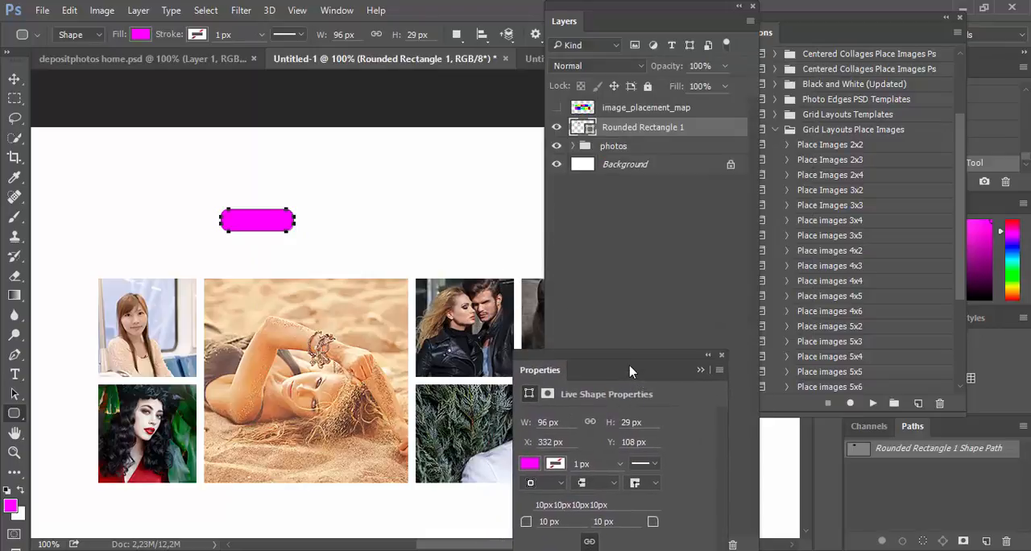
Step: Duplicate the rounded rectangle and move the copy 110 px to the right so the two sit side by side
{"action": "key", "text": "ctrl+j"}
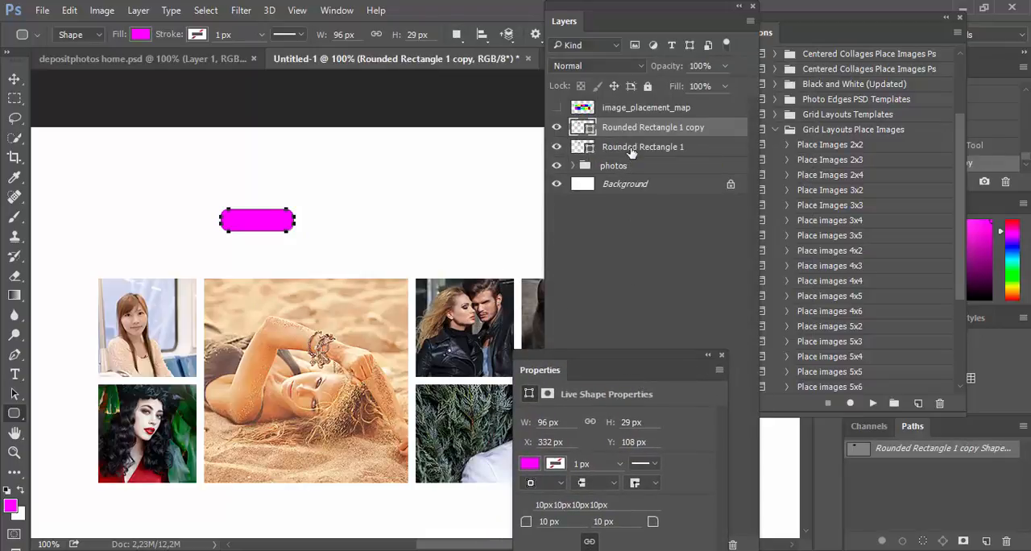
{"action": "key", "text": "v"}
{"action": "key", "text": "shift+Right"}
{"action": "key", "text": "shift+Right"}
{"action": "key", "text": "shift+Right"}
{"action": "key", "text": "shift+Right"}
{"action": "key", "text": "shift+Right"}
{"action": "key", "text": "shift+Right"}
{"action": "key", "text": "shift+Right"}
{"action": "key", "text": "shift+Right"}
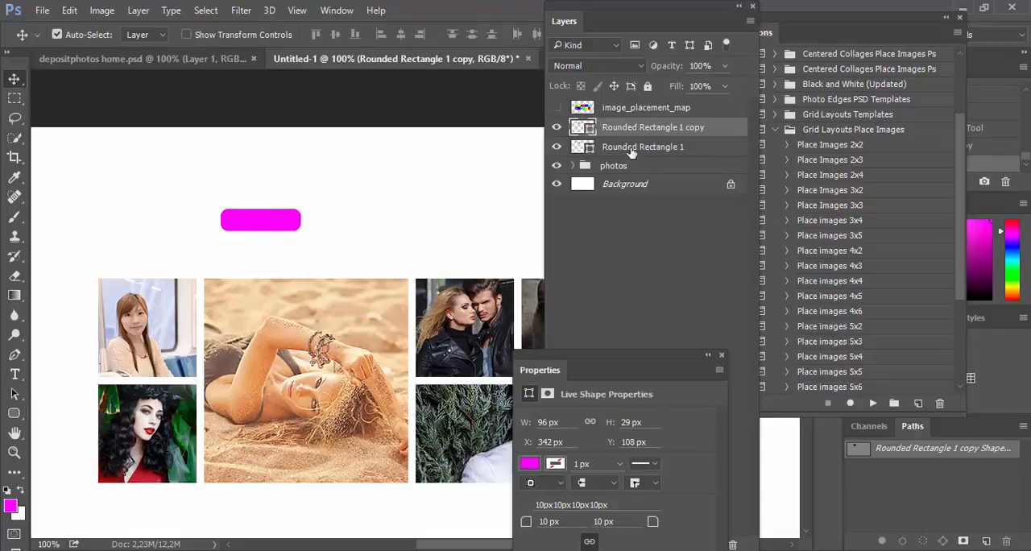
{"action": "key", "text": "shift+Right"}
{"action": "key", "text": "shift+Right"}
{"action": "key", "text": "shift+Right"}
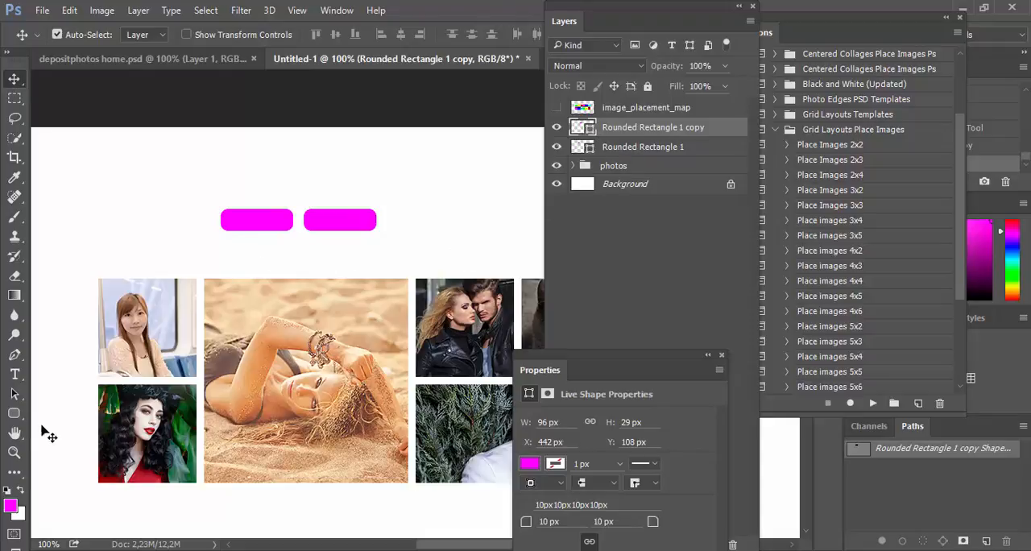
Step: Add 12 pt Myriad Pro text labels reading photos on the first rounded rectangle and videos on the second
{"action": "left_click", "coordinate": [14, 374]}
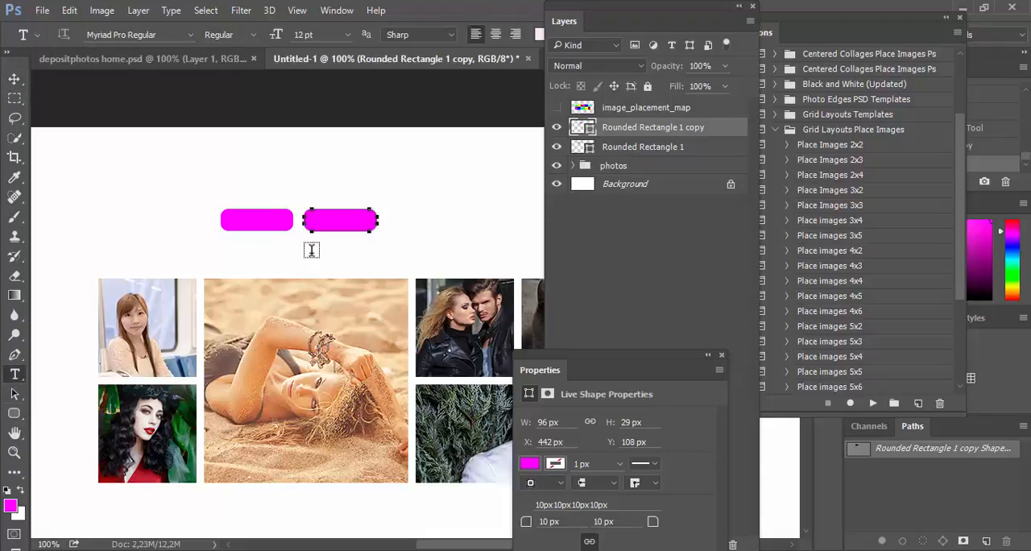
{"action": "left_click", "coordinate": [239, 221]}
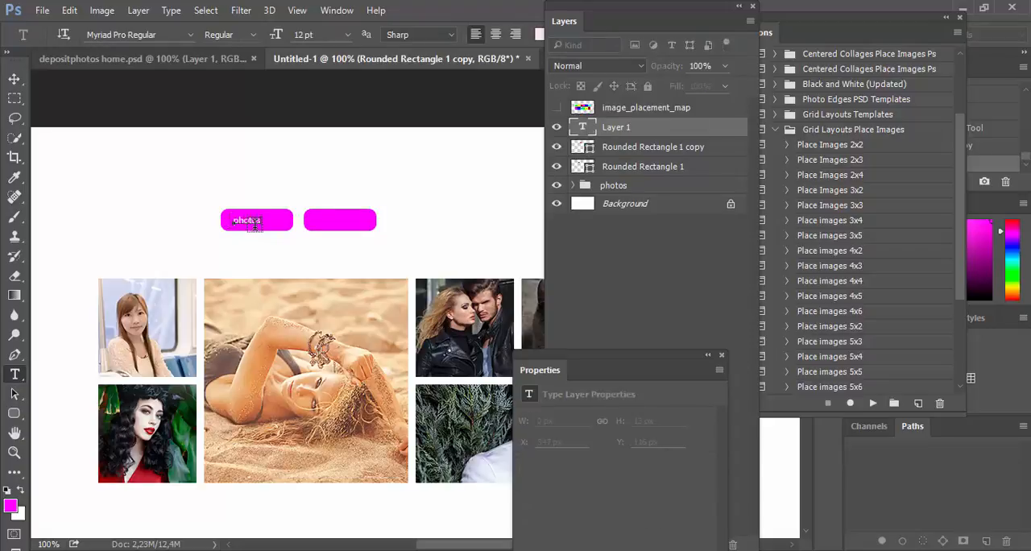
{"action": "left_click_drag", "start_coordinate": [590, 24], "coordinate": [723, 29]}
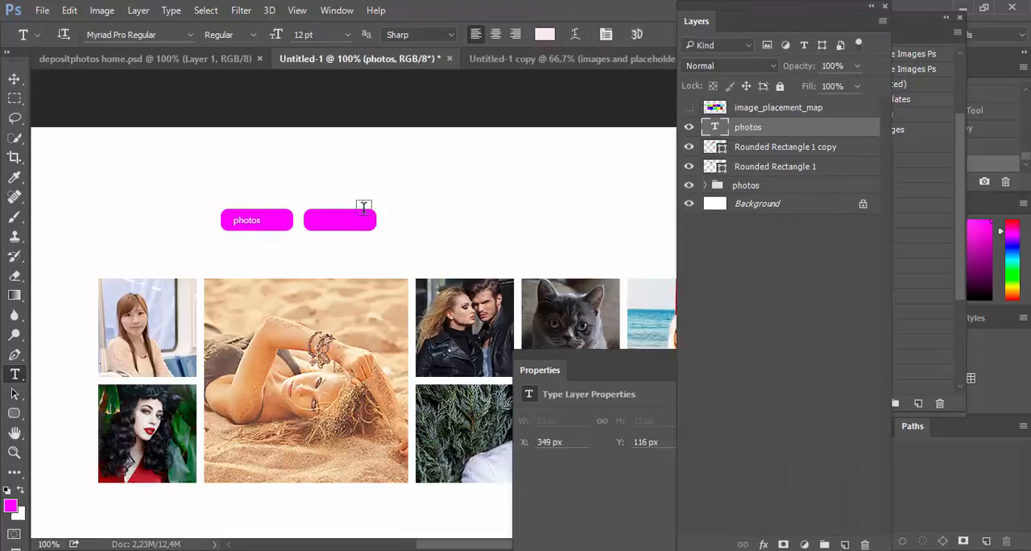
{"action": "left_click", "coordinate": [342, 223]}
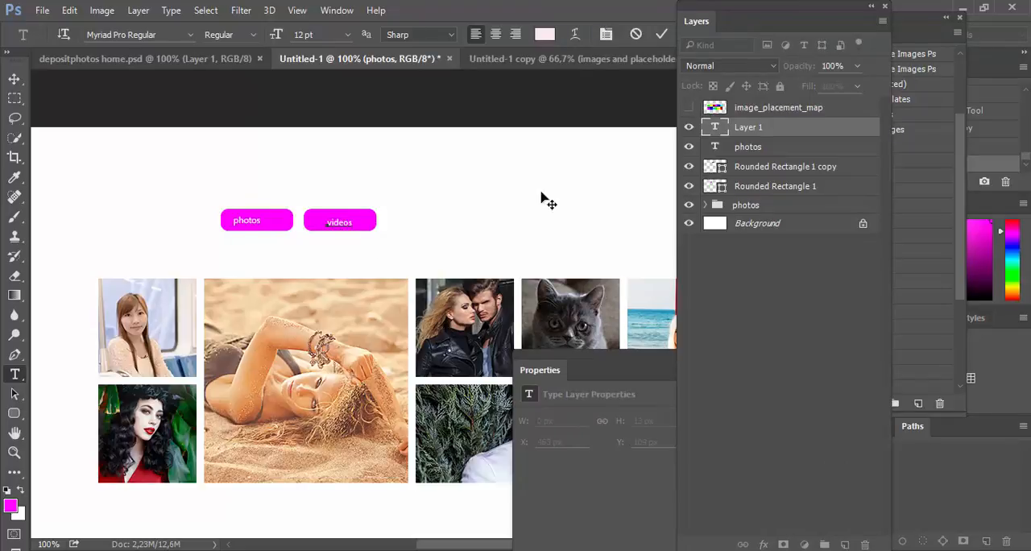
{"action": "left_click", "coordinate": [661, 34]}
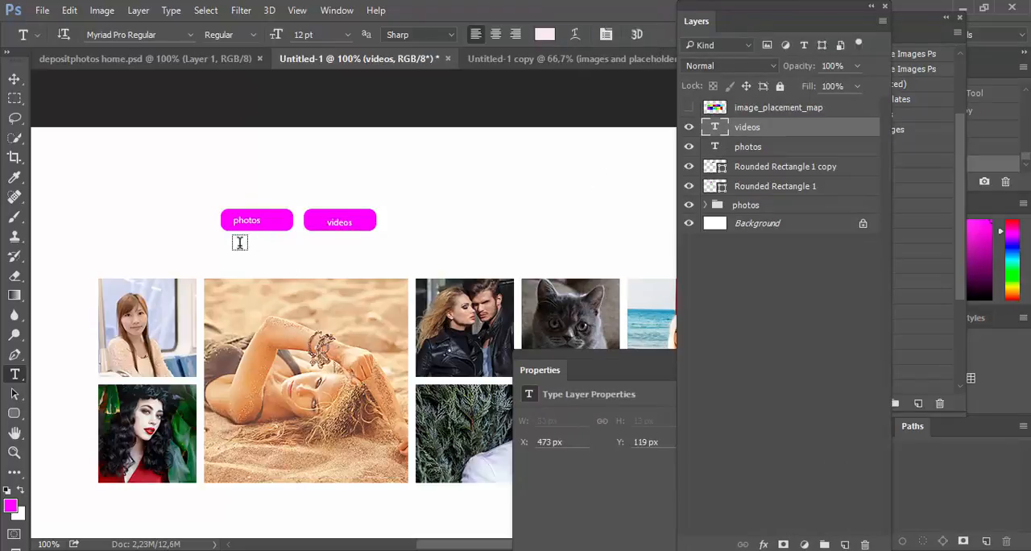
Step: Add a Color Overlay effect to the photos text layer and set its blend mode to Normal
{"action": "left_click", "coordinate": [754, 149]}
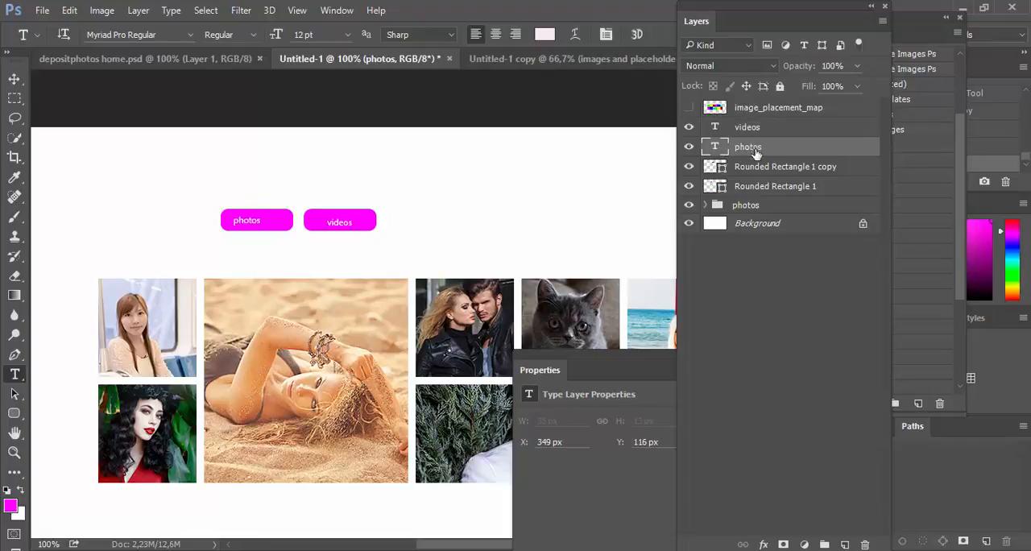
{"action": "left_click", "coordinate": [762, 206], "text": "ctrl"}
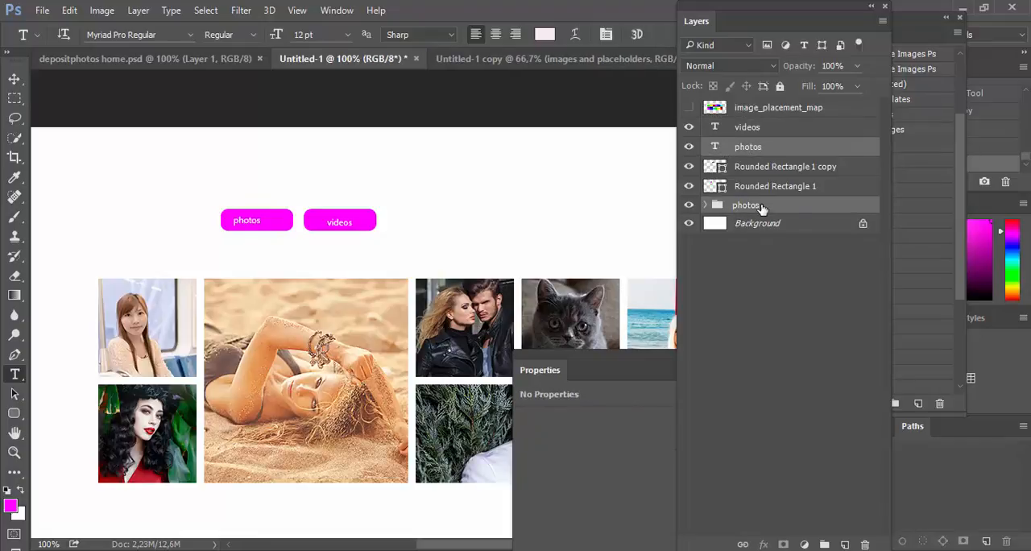
{"action": "double_click", "coordinate": [780, 148]}
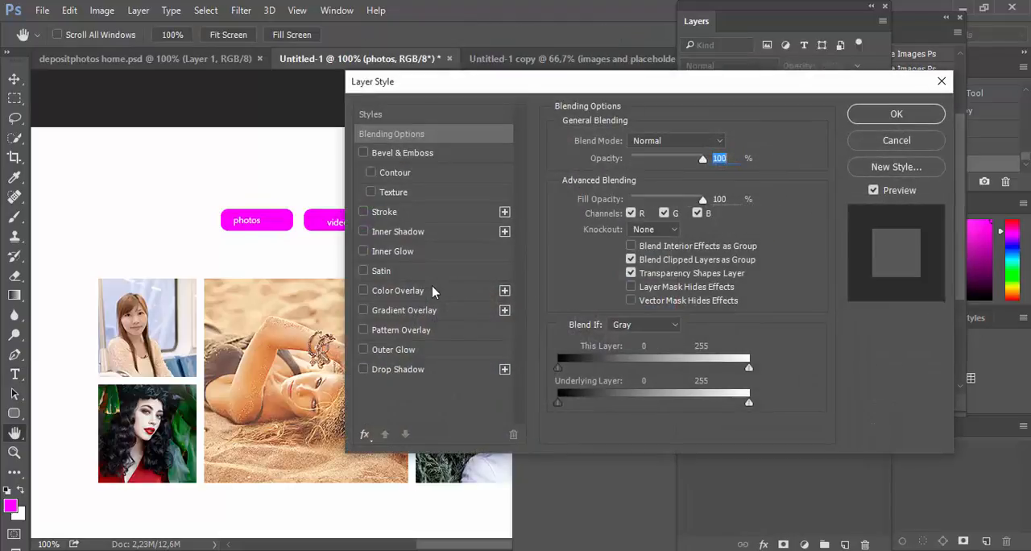
{"action": "left_click", "coordinate": [432, 291]}
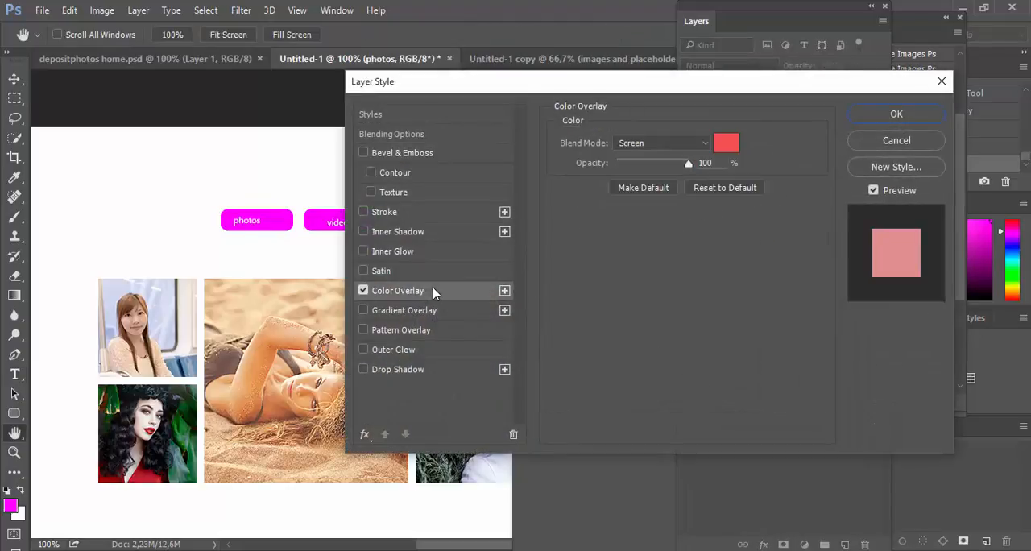
{"action": "left_click", "coordinate": [728, 150]}
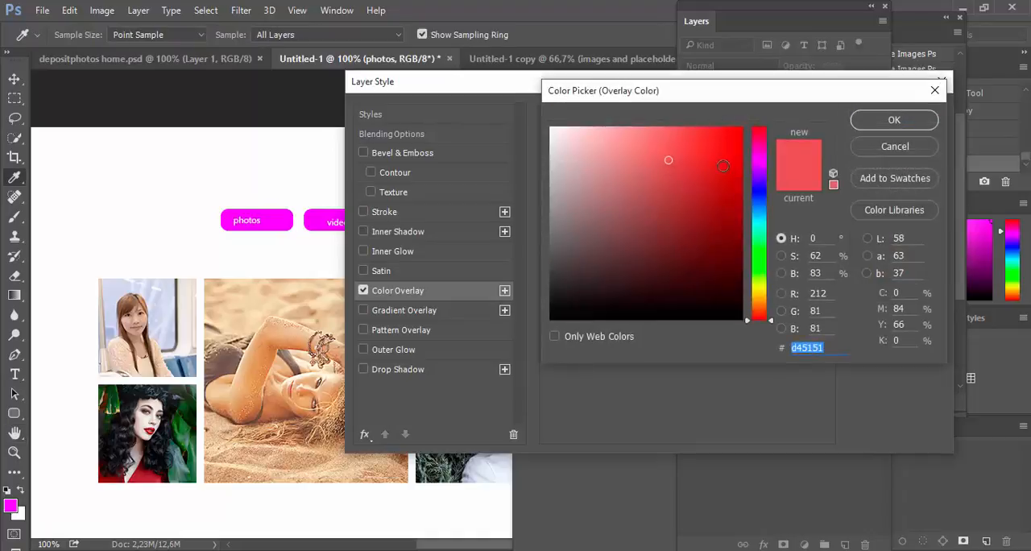
{"action": "left_click", "coordinate": [894, 119]}
{"action": "left_click", "coordinate": [686, 143]}
{"action": "left_click", "coordinate": [628, 157]}
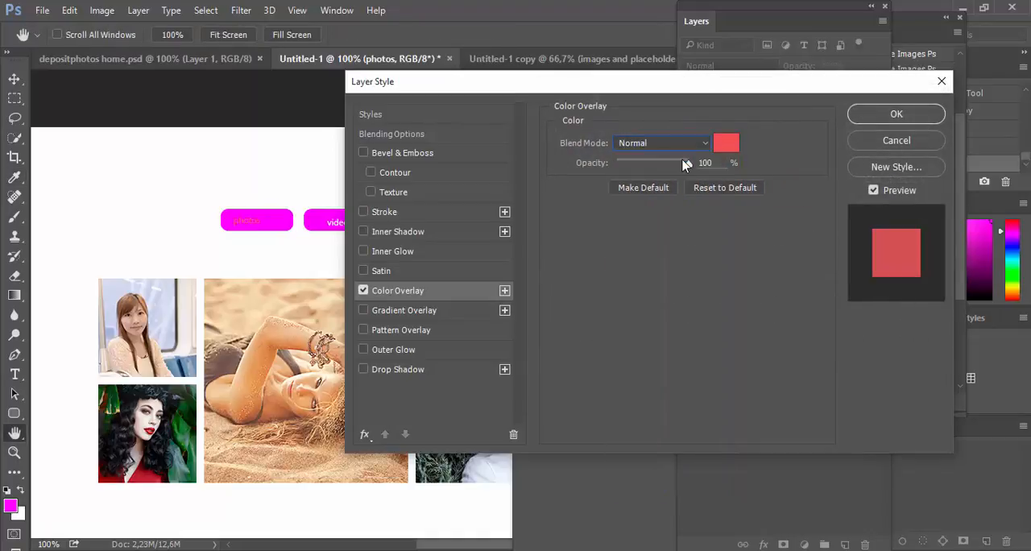
Step: Set the photos label's Color Overlay to yellow e9e33b and apply the layer style
{"action": "left_click", "coordinate": [727, 143]}
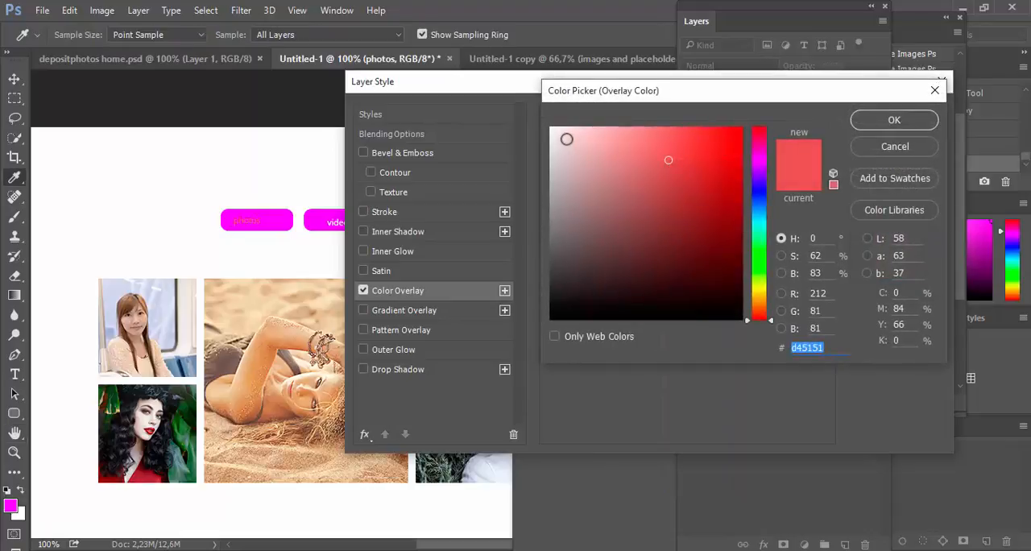
{"action": "left_click", "coordinate": [556, 130]}
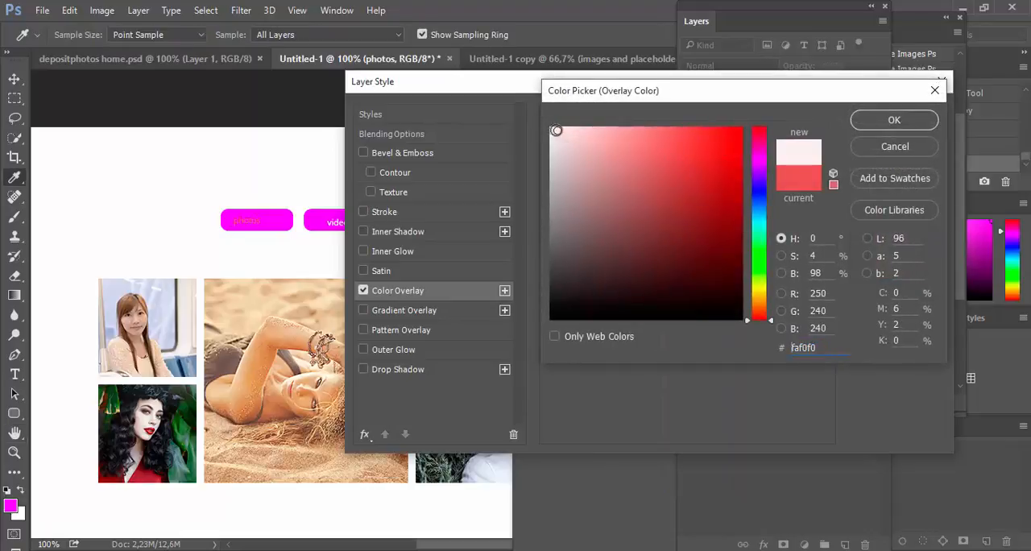
{"action": "left_click", "coordinate": [553, 174]}
{"action": "left_click", "coordinate": [757, 288]}
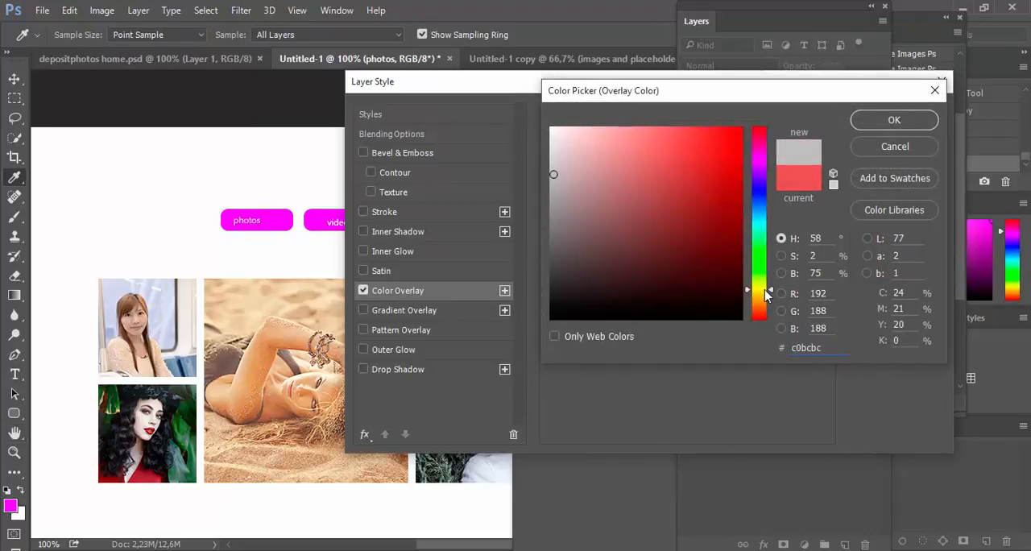
{"action": "left_click", "coordinate": [693, 143]}
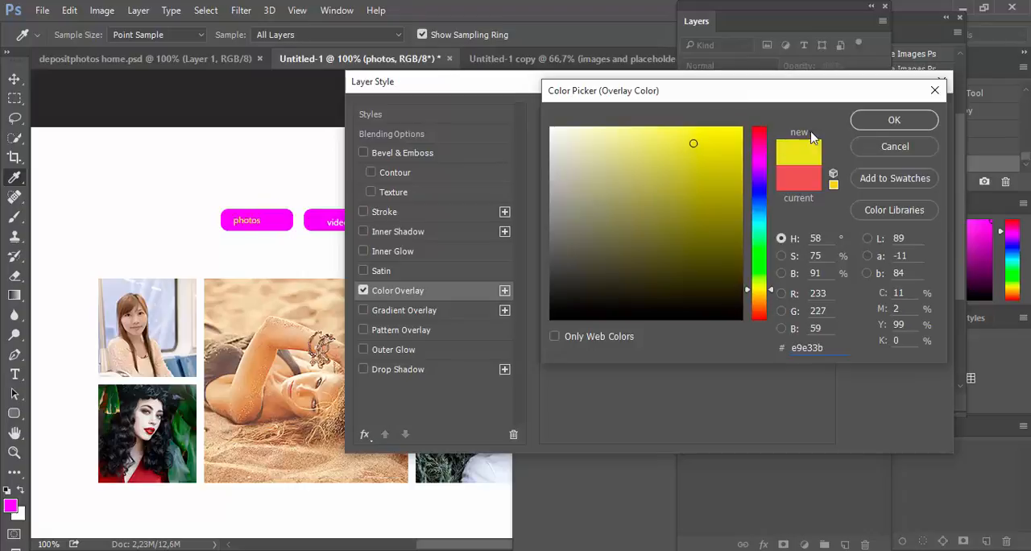
{"action": "left_click", "coordinate": [889, 119]}
{"action": "left_click", "coordinate": [912, 113]}
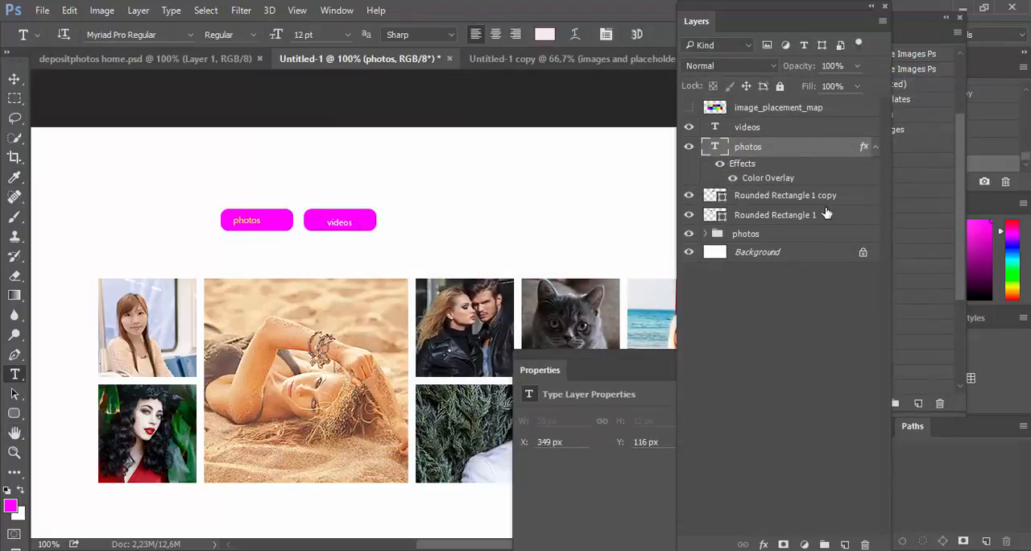
Step: Create a layer comp named photos that records layer visibility, position and appearance
{"action": "left_click", "coordinate": [764, 235]}
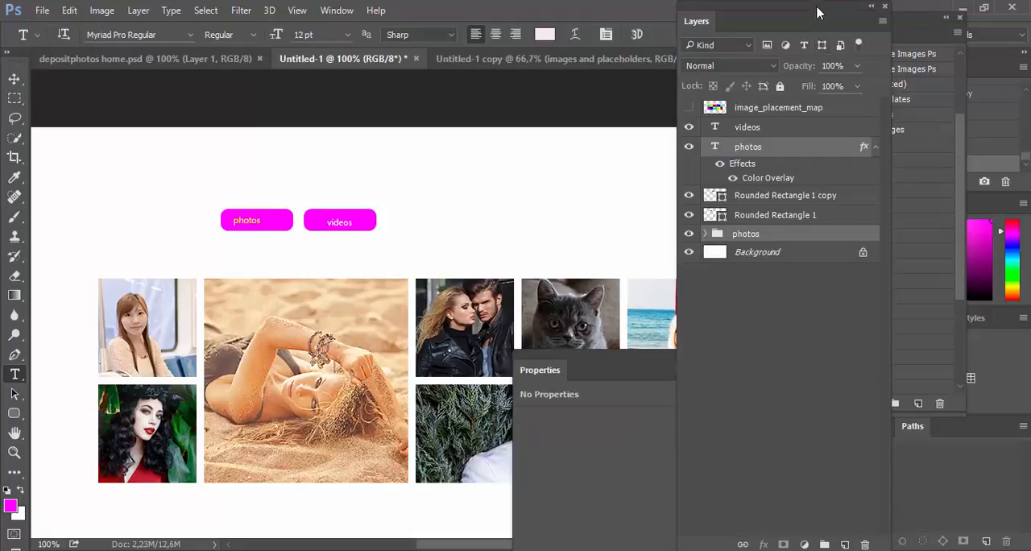
{"action": "left_click_drag", "start_coordinate": [816, 19], "coordinate": [616, 198]}
{"action": "left_click", "coordinate": [336, 10]}
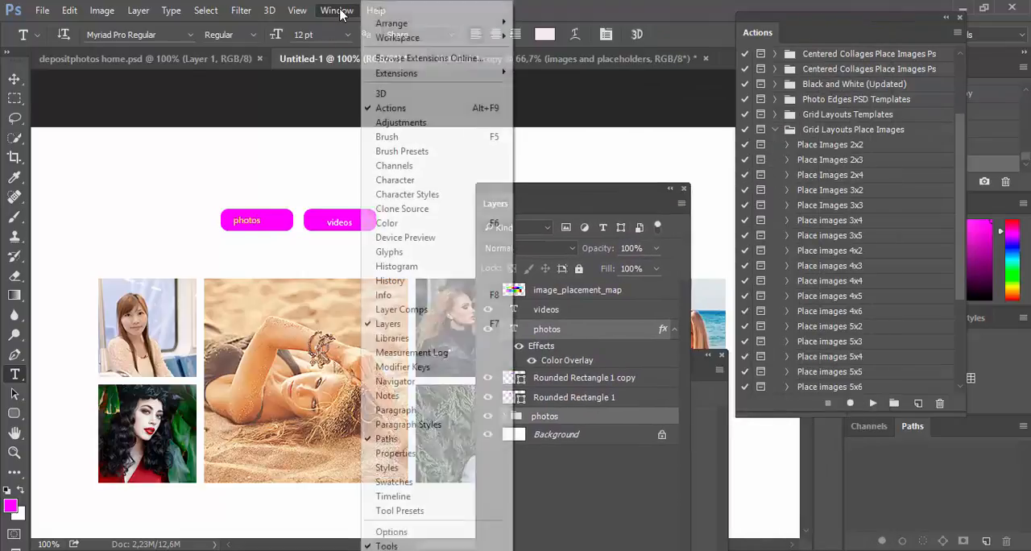
{"action": "left_click", "coordinate": [395, 309]}
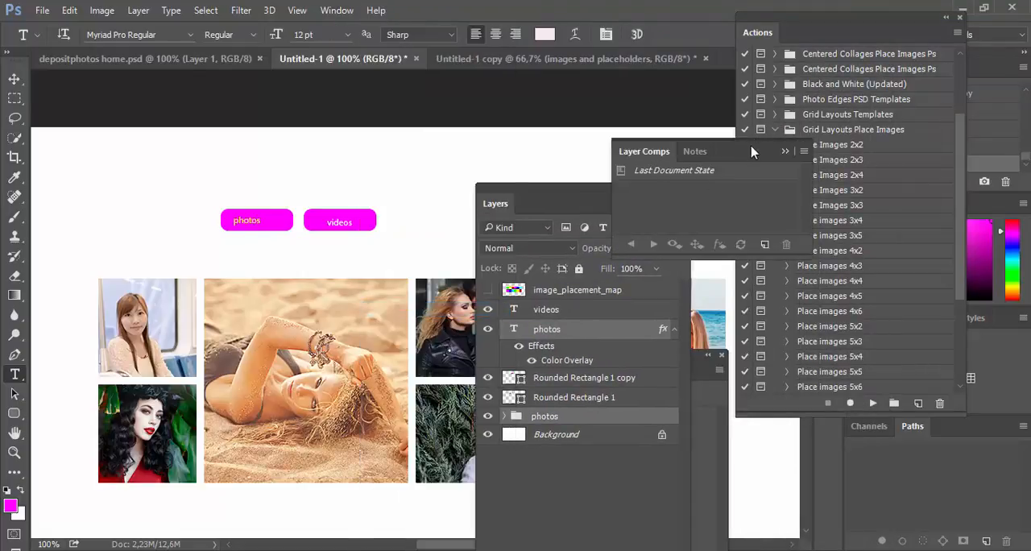
{"action": "left_click", "coordinate": [764, 244]}
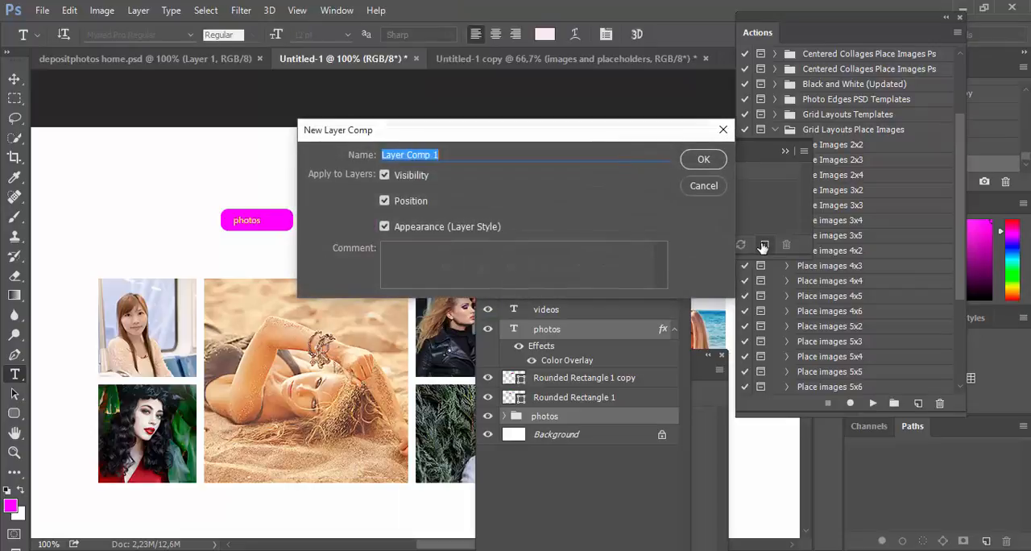
{"action": "type", "text": "photos"}
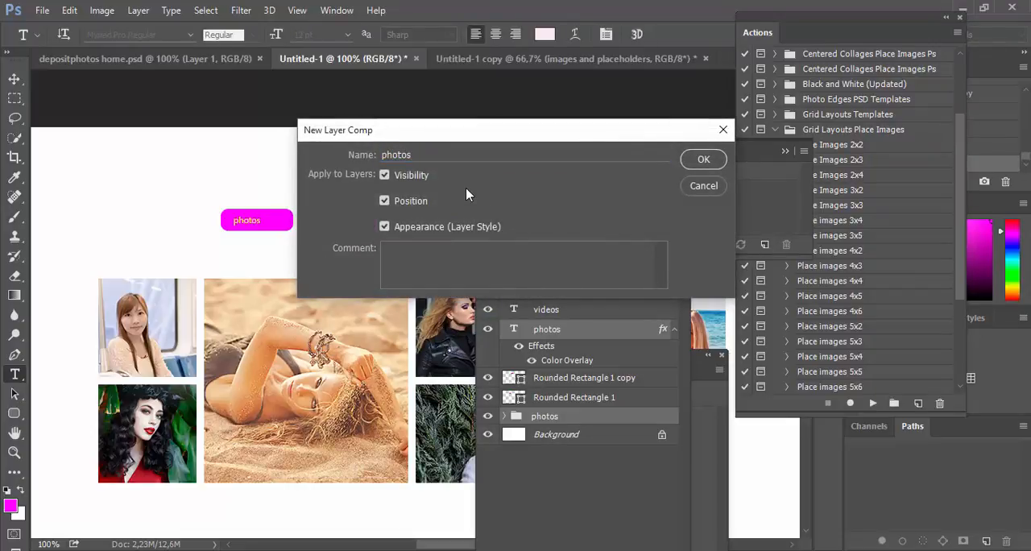
{"action": "key", "text": "Return"}
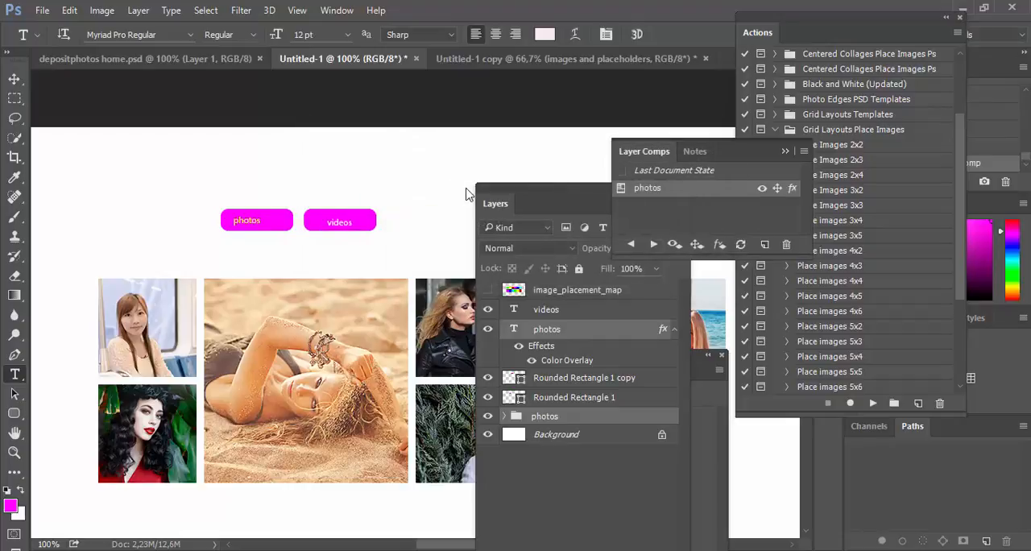
Step: In the Untitled-1 copy document, rename the images and placeholders group as videos and collapse it
{"action": "left_click", "coordinate": [582, 413]}
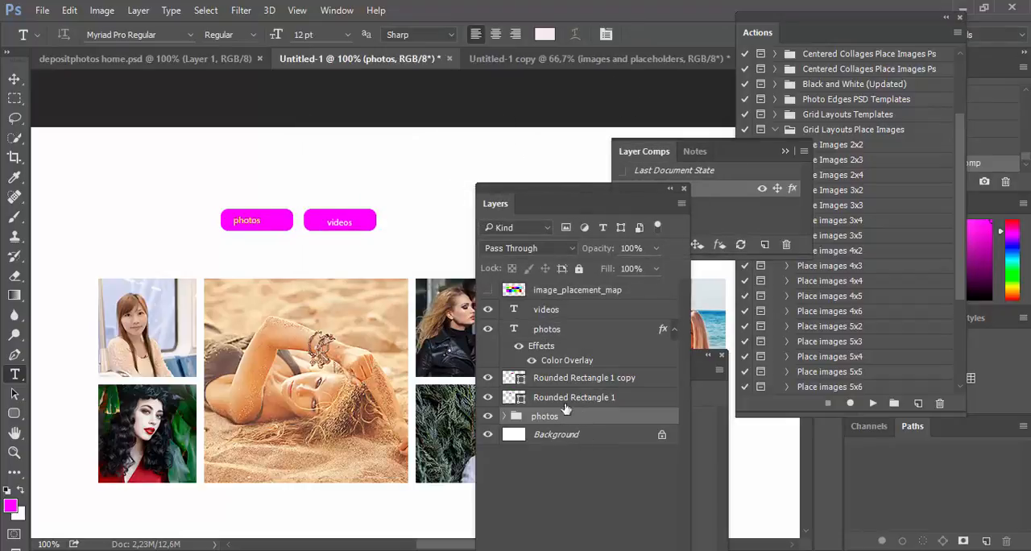
{"action": "left_click", "coordinate": [588, 59]}
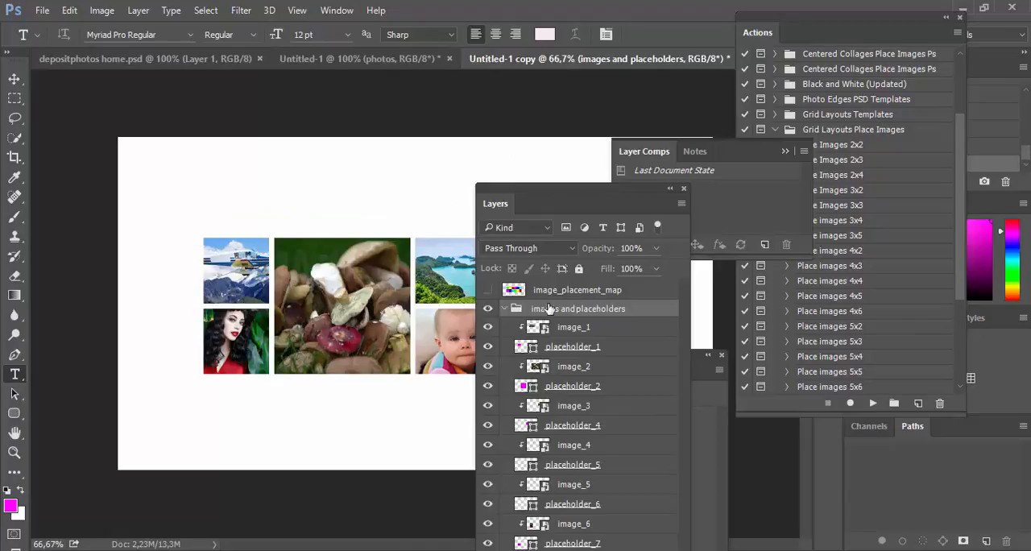
{"action": "double_click", "coordinate": [551, 306]}
{"action": "type", "text": "videos"}
{"action": "key", "text": "Return"}
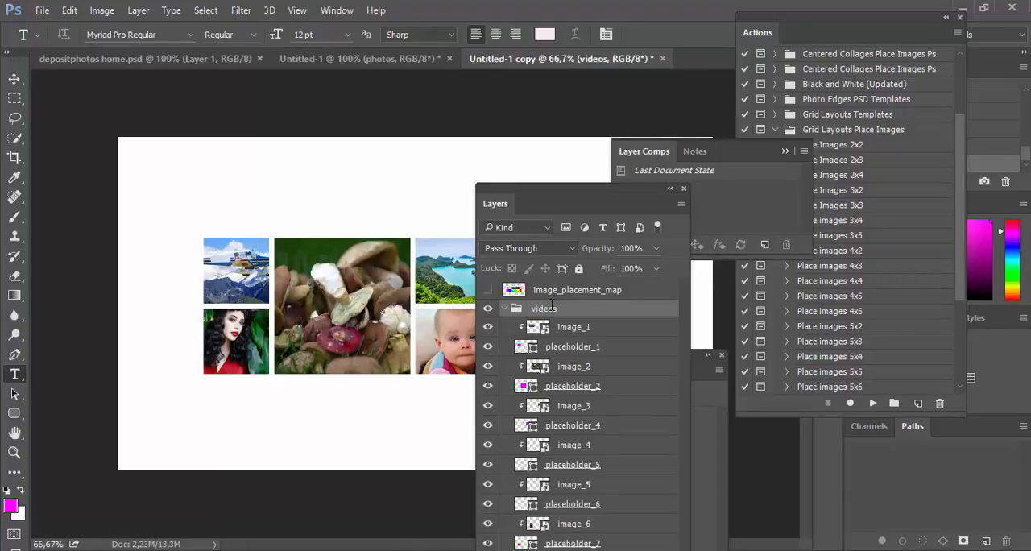
{"action": "left_click", "coordinate": [504, 308]}
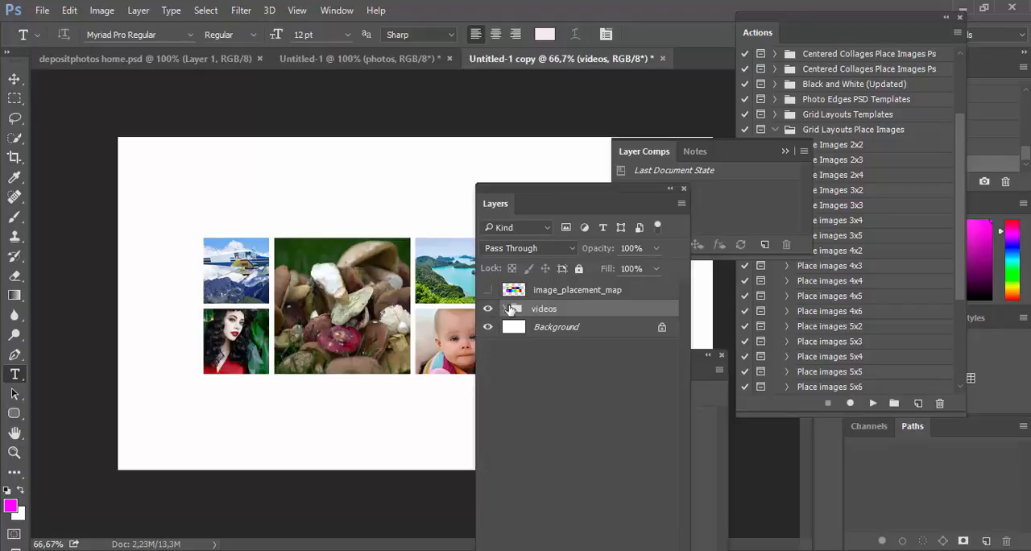
Step: Duplicate the videos group into the Untitled-1 document and switch to that document
{"action": "right_click", "coordinate": [550, 311]}
{"action": "left_click", "coordinate": [616, 93]}
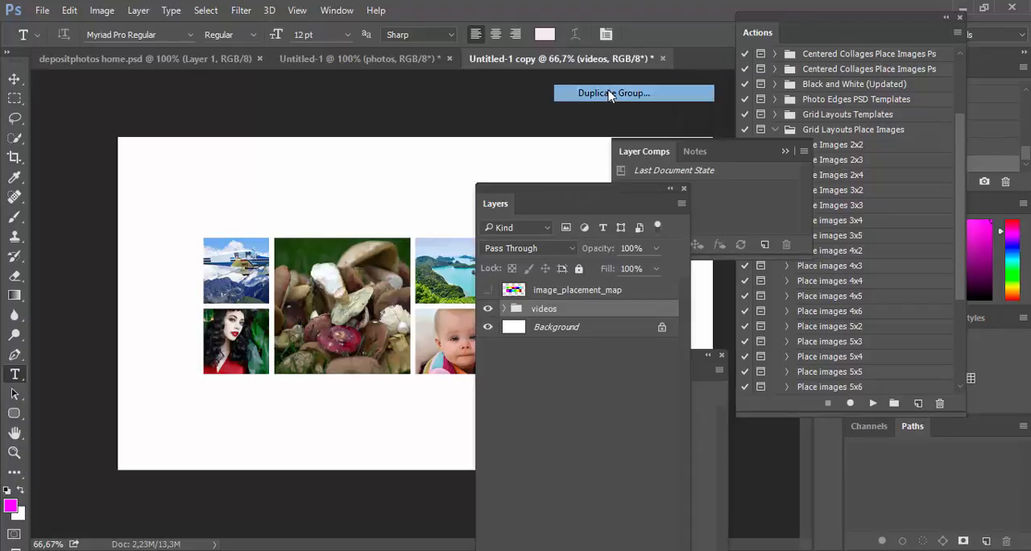
{"action": "left_click", "coordinate": [475, 207]}
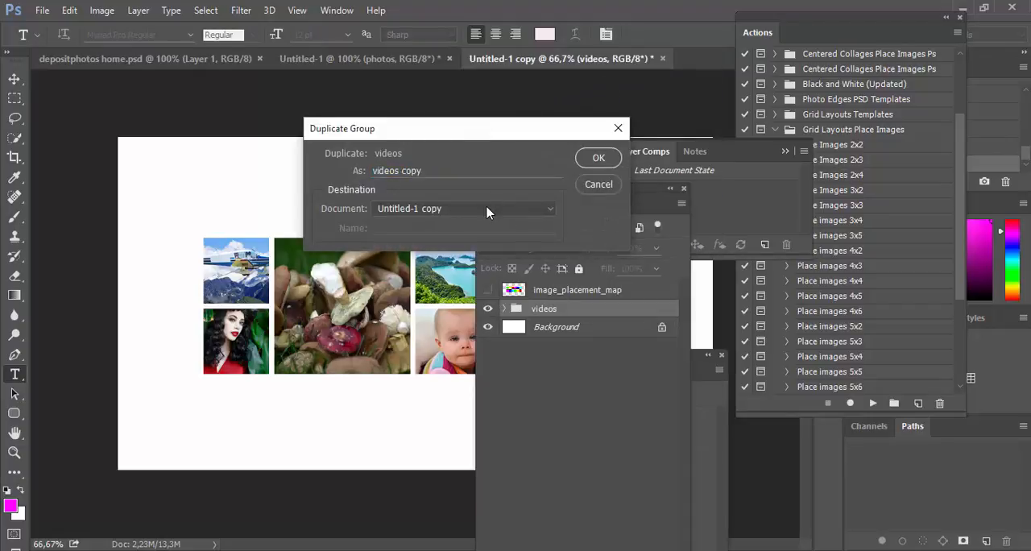
{"action": "left_click", "coordinate": [467, 228]}
{"action": "left_click", "coordinate": [597, 157]}
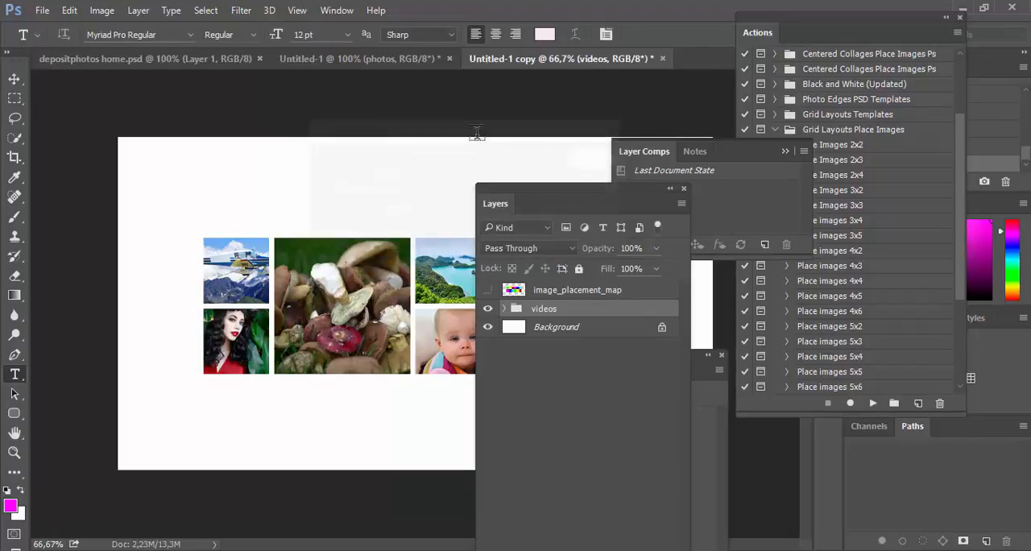
{"action": "left_click", "coordinate": [396, 64]}
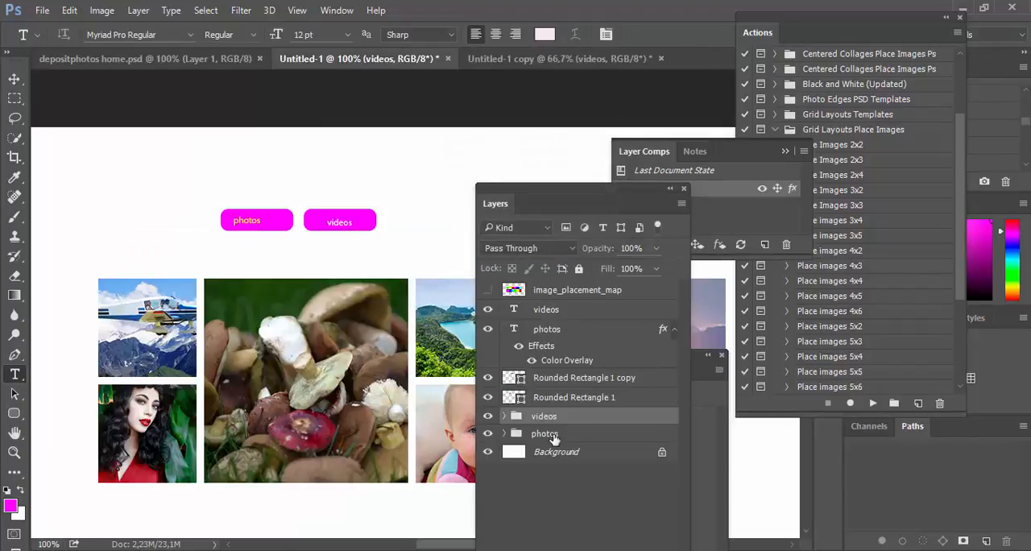
Step: Hide the photos group and the photos label's Color Overlay, and apply the same Color Overlay to the videos text layer
{"action": "left_click", "coordinate": [489, 434]}
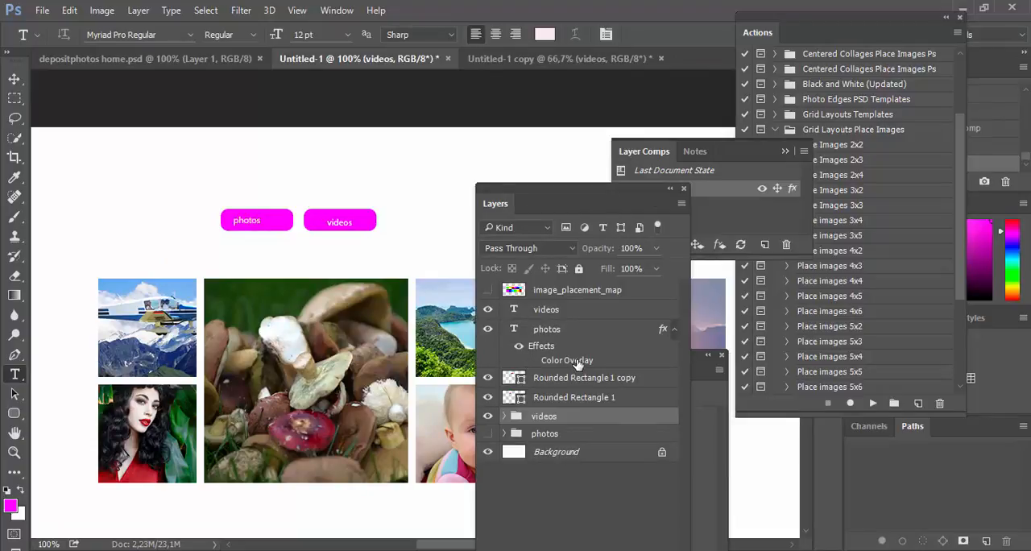
{"action": "mouse_move", "coordinate": [576, 365]}
{"action": "left_mouse_down"}
{"action": "mouse_move", "coordinate": [577, 314]}
{"action": "mouse_move", "coordinate": [576, 359]}
{"action": "left_mouse_up"}
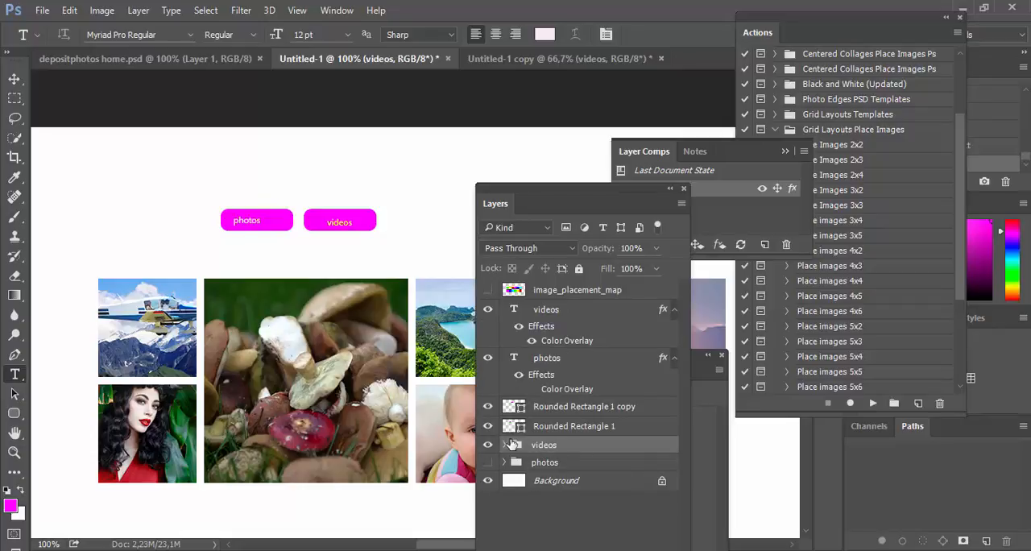
{"action": "left_click", "coordinate": [552, 312]}
Step: Create a second layer comp named videos that records layer visibility, position and appearance
{"action": "left_click_drag", "start_coordinate": [643, 190], "coordinate": [680, 356]}
{"action": "left_click", "coordinate": [764, 244]}
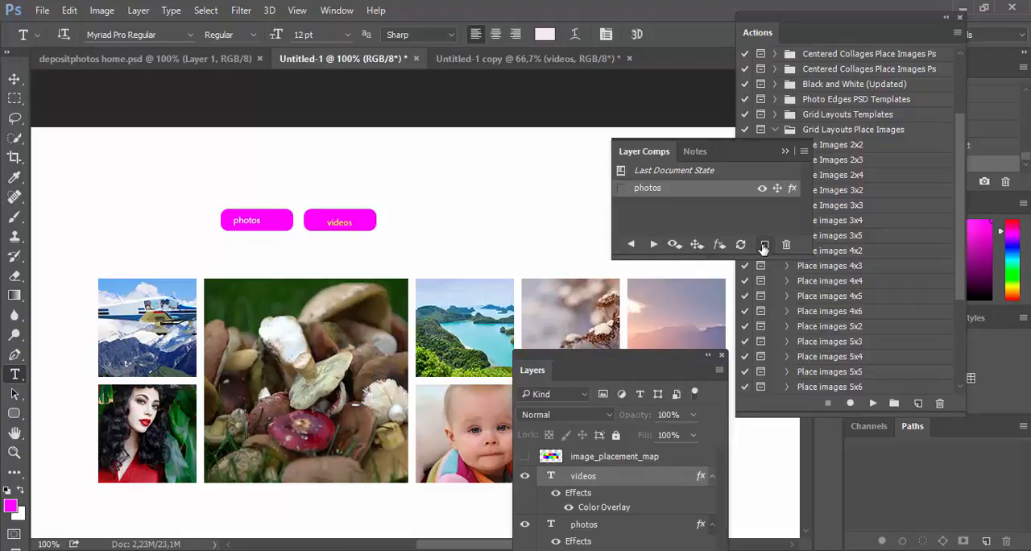
{"action": "type", "text": "vi"}
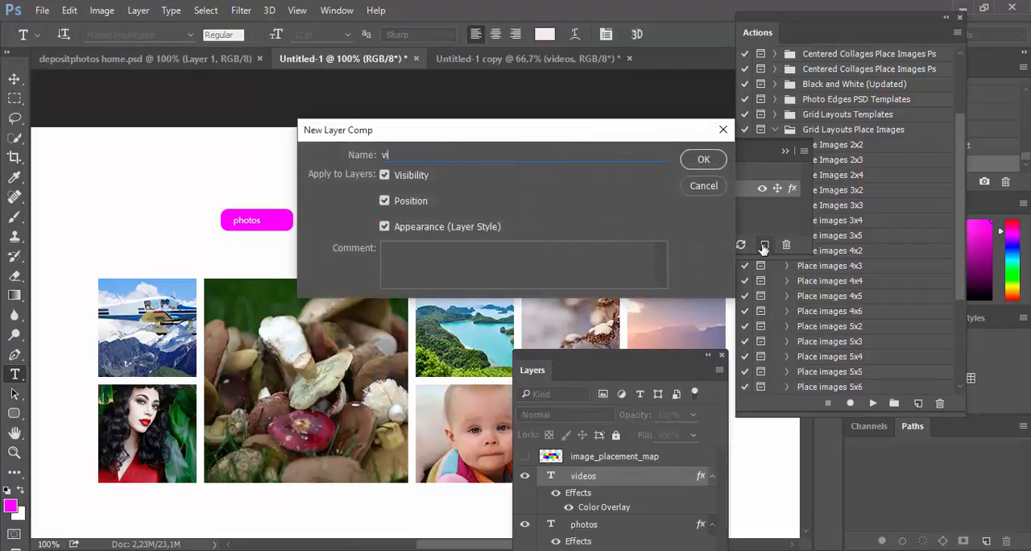
{"action": "type", "text": "deos"}
{"action": "key", "text": "Return"}
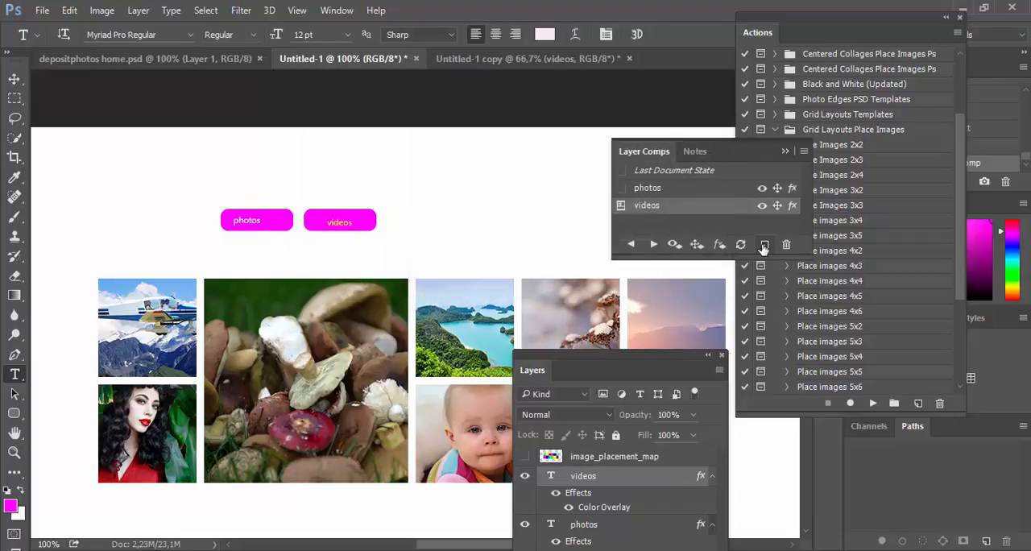
Step: Switch back and forth between the photos and videos layer comps to compare both page versions, ending on videos
{"action": "left_click", "coordinate": [619, 189]}
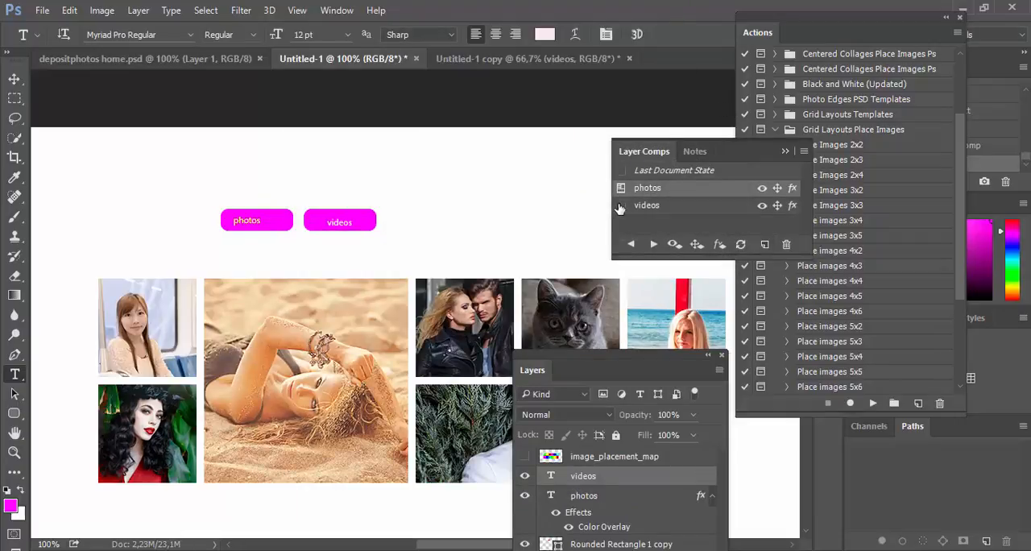
{"action": "left_click", "coordinate": [619, 207]}
{"action": "left_click", "coordinate": [620, 189]}
{"action": "left_click", "coordinate": [620, 206]}
{"action": "left_click", "coordinate": [619, 188]}
{"action": "left_click", "coordinate": [622, 206]}
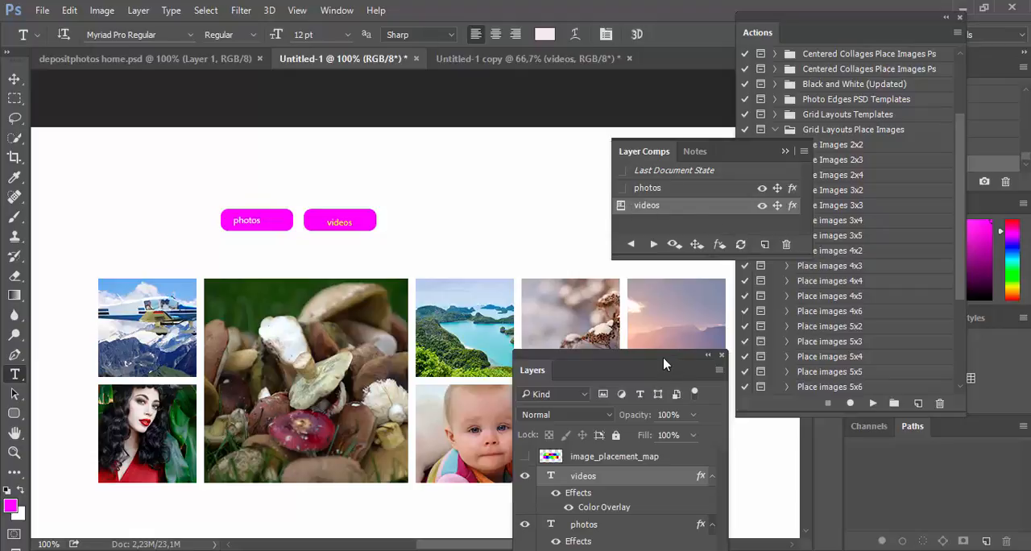
{"action": "left_click_drag", "start_coordinate": [700, 376], "coordinate": [902, 471]}
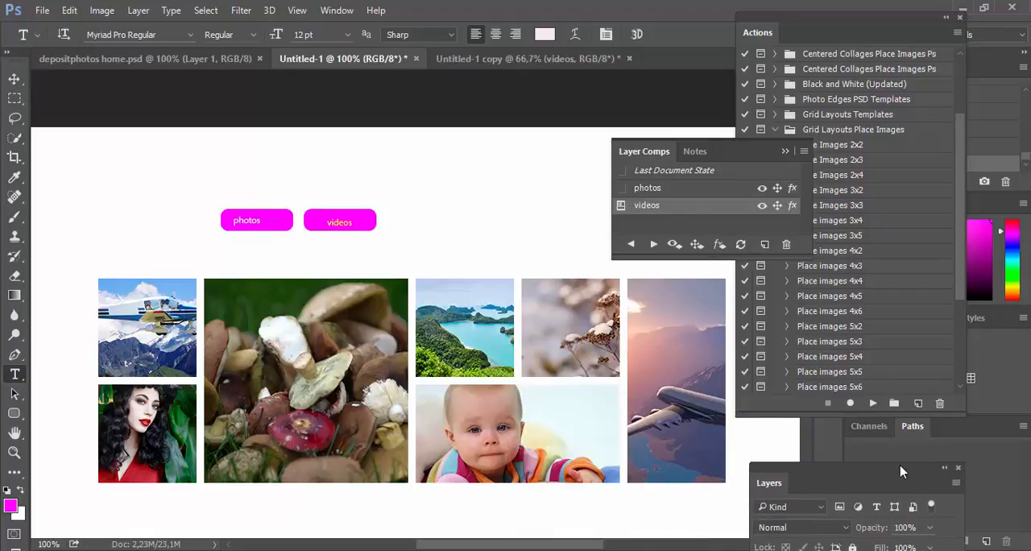
{"action": "left_click", "coordinate": [788, 155]}
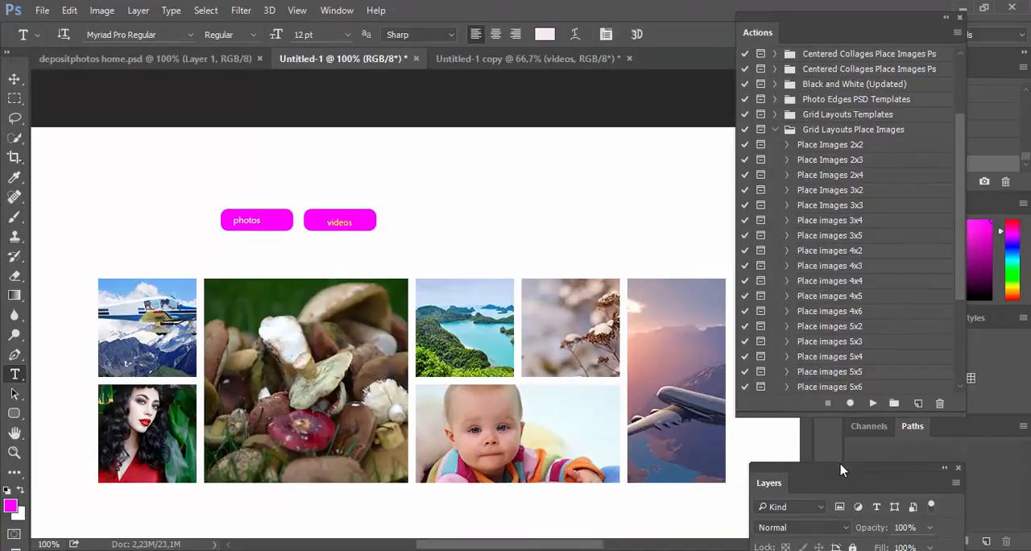
Step: Expand the videos group and examine its clipped image layers and placeholder layers
{"action": "left_click_drag", "start_coordinate": [840, 470], "coordinate": [622, 98]}
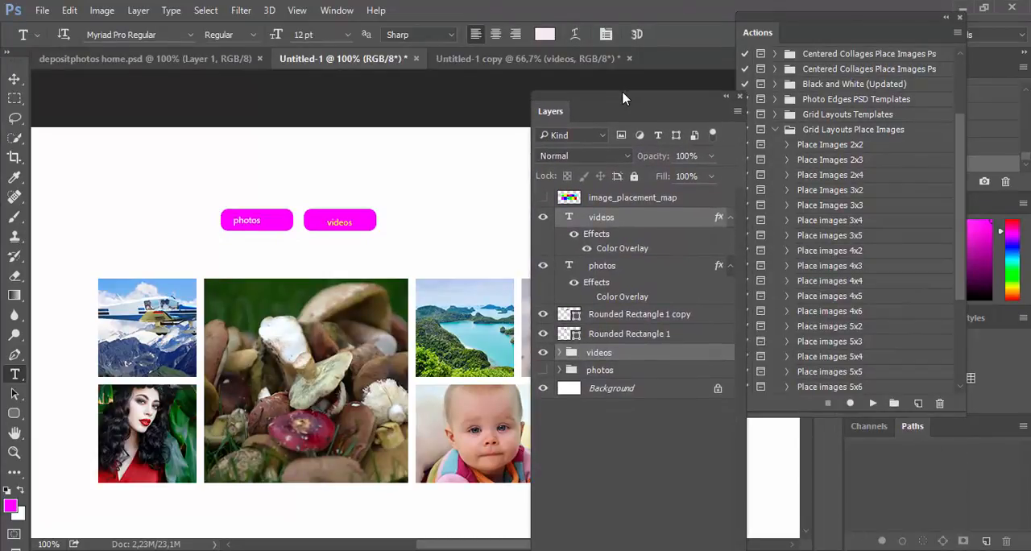
{"action": "left_click", "coordinate": [555, 355]}
{"action": "left_click", "coordinate": [560, 353]}
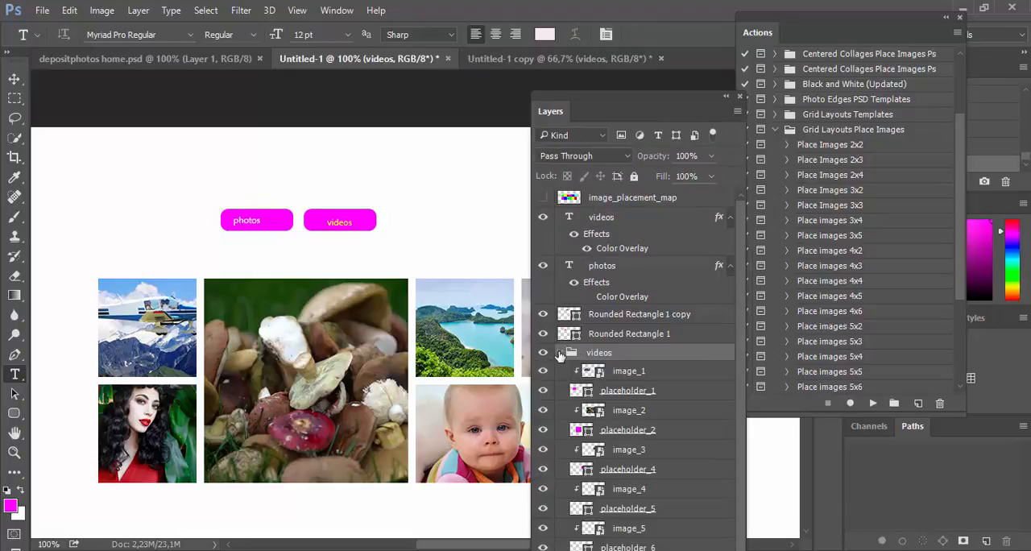
{"action": "scroll", "coordinate": [561, 354], "scroll_direction": "down", "scroll_amount": 2}
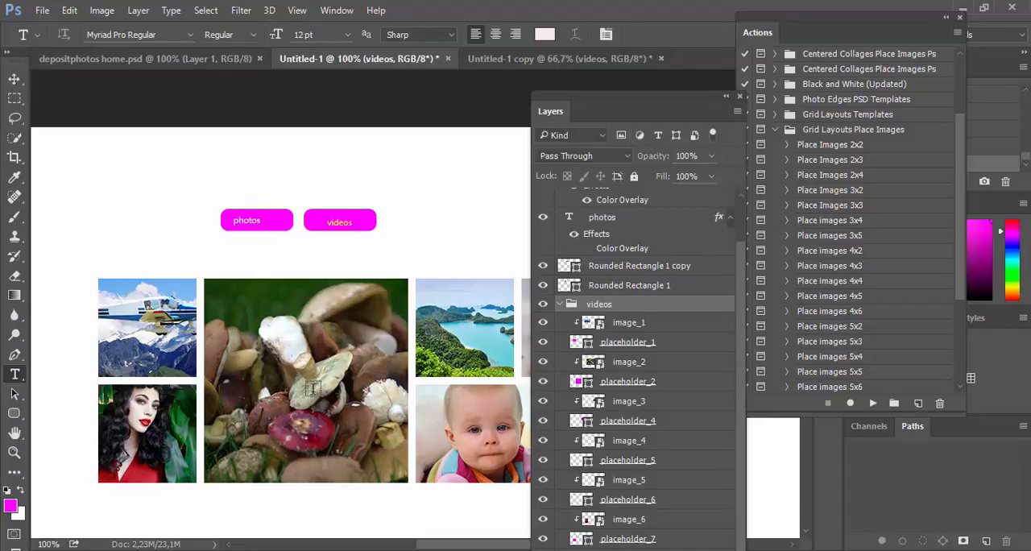
{"action": "left_click_drag", "start_coordinate": [644, 96], "coordinate": [715, 6]}
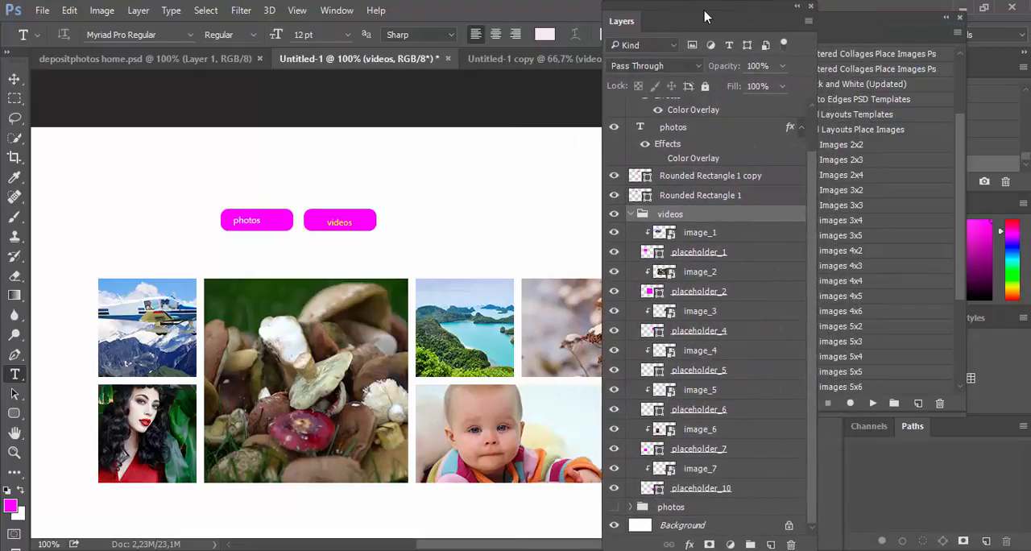
{"action": "left_click", "coordinate": [756, 261]}
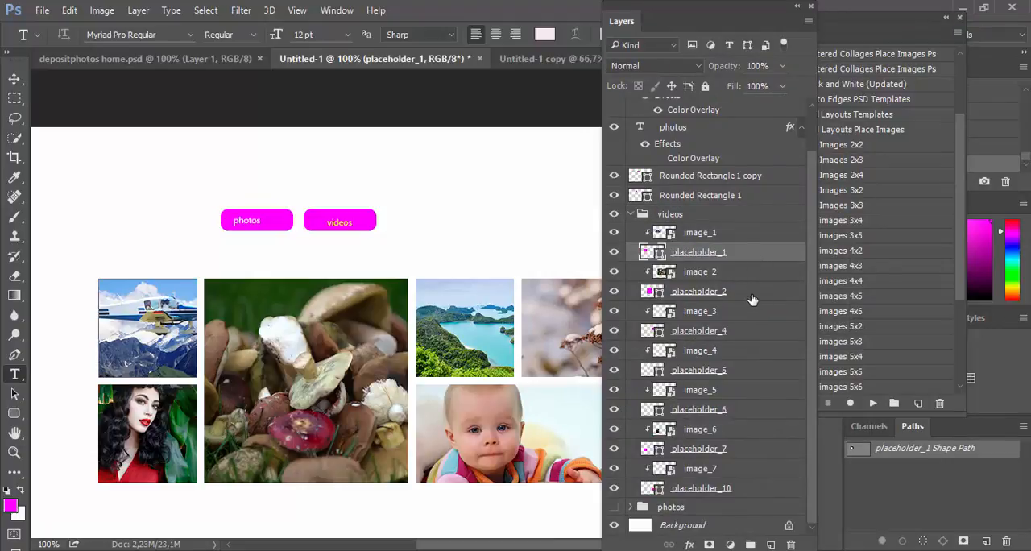
{"action": "left_click", "coordinate": [757, 292], "text": "ctrl"}
{"action": "left_click", "coordinate": [755, 337], "text": "ctrl"}
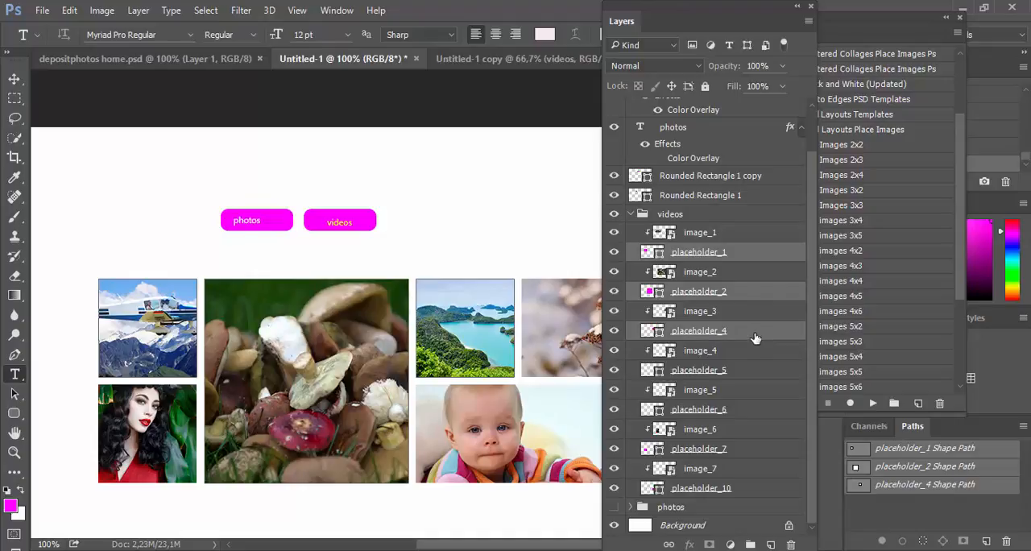
{"action": "left_click", "coordinate": [757, 250]}
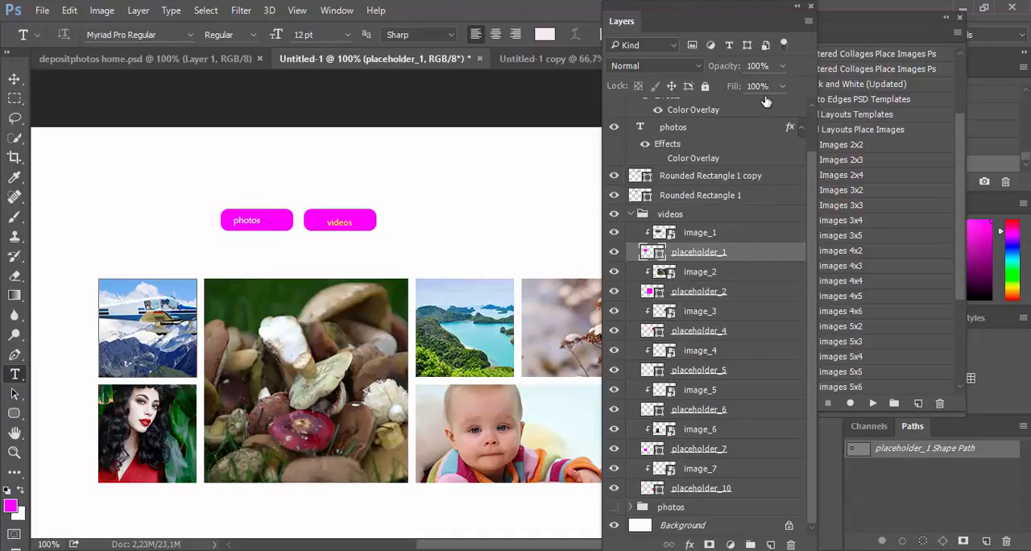
Step: Filter the layer list to shape layers to view the placeholders, and restore the full layer list
{"action": "left_click", "coordinate": [747, 47]}
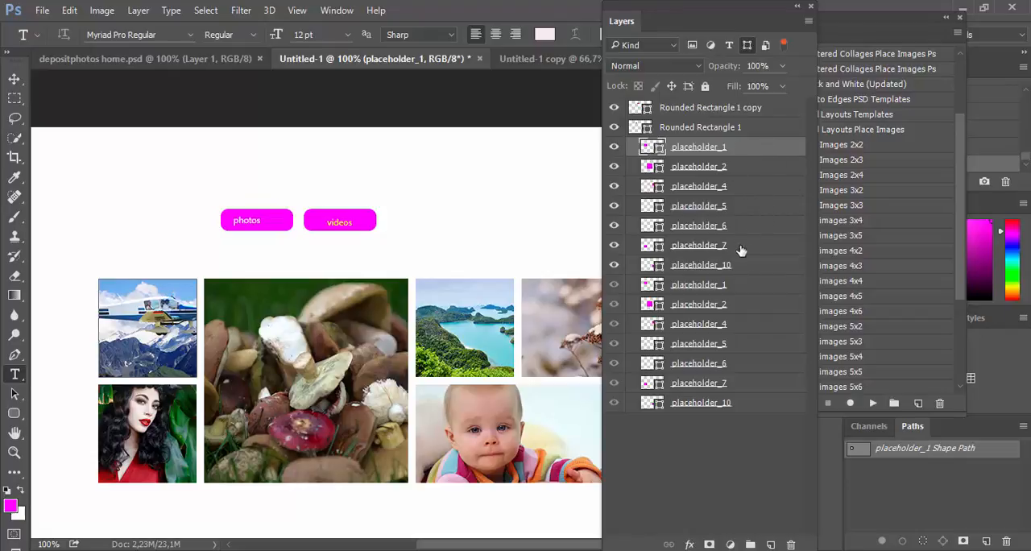
{"action": "left_click", "coordinate": [749, 45]}
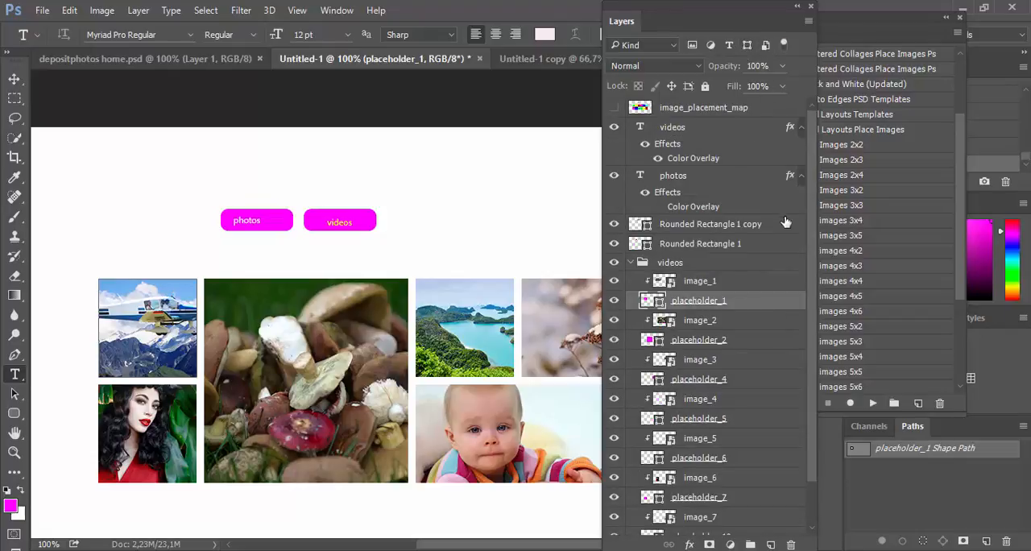
Step: Select the shape layers placeholder_2, placeholder_4, placeholder_5, placeholder_6, placeholder_7 and placeholder_10 together in the videos group
{"action": "scroll", "coordinate": [765, 301], "scroll_direction": "down", "scroll_amount": 2}
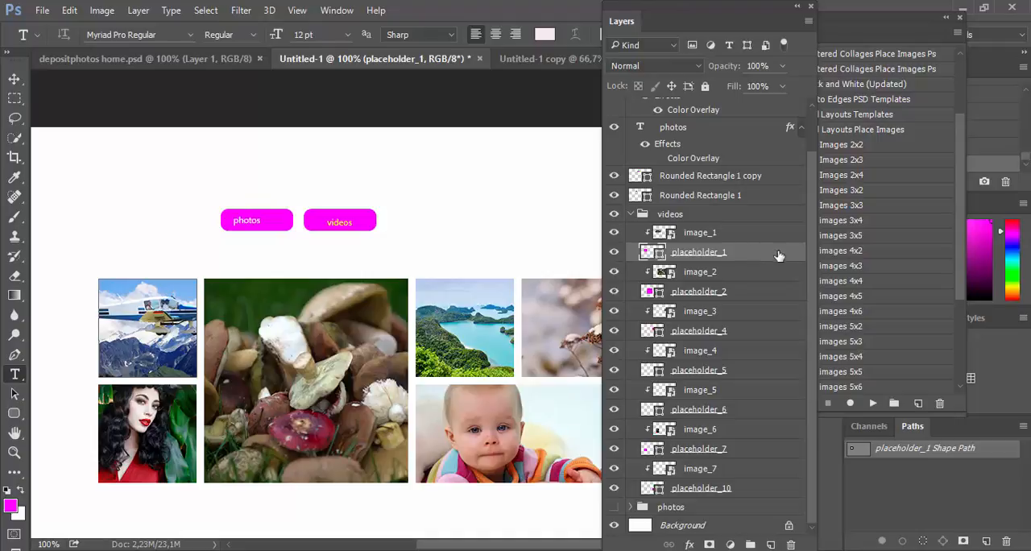
{"action": "left_click", "coordinate": [749, 294]}
{"action": "left_click", "coordinate": [750, 332], "text": "ctrl"}
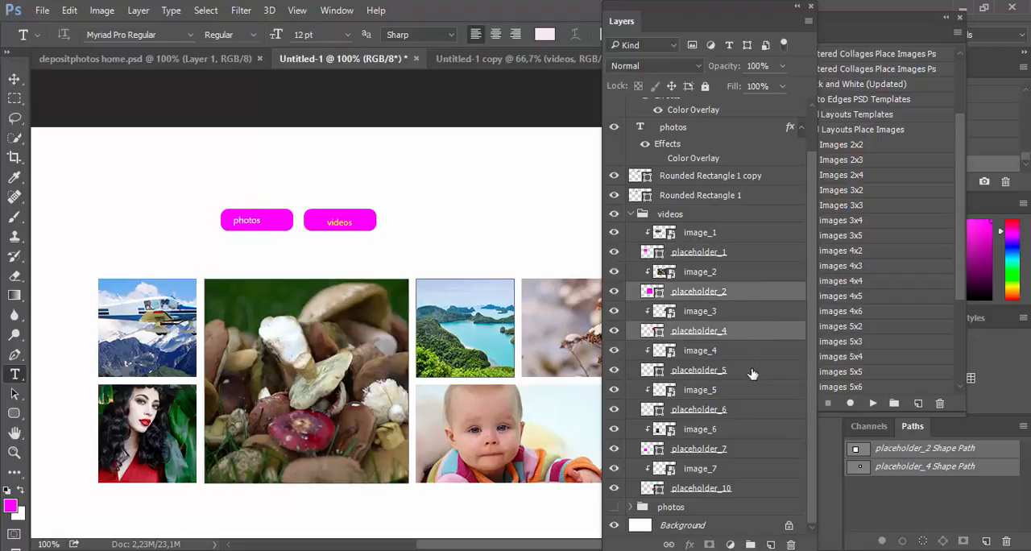
{"action": "left_click", "coordinate": [751, 375], "text": "ctrl"}
{"action": "left_click", "coordinate": [751, 414], "text": "ctrl"}
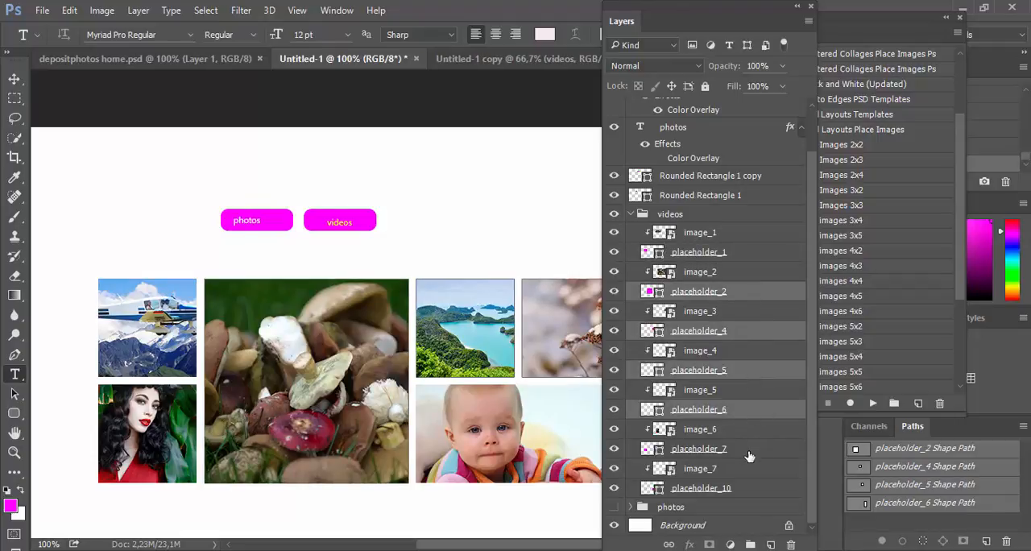
{"action": "left_click", "coordinate": [751, 453], "text": "ctrl"}
{"action": "left_click", "coordinate": [750, 492], "text": "ctrl"}
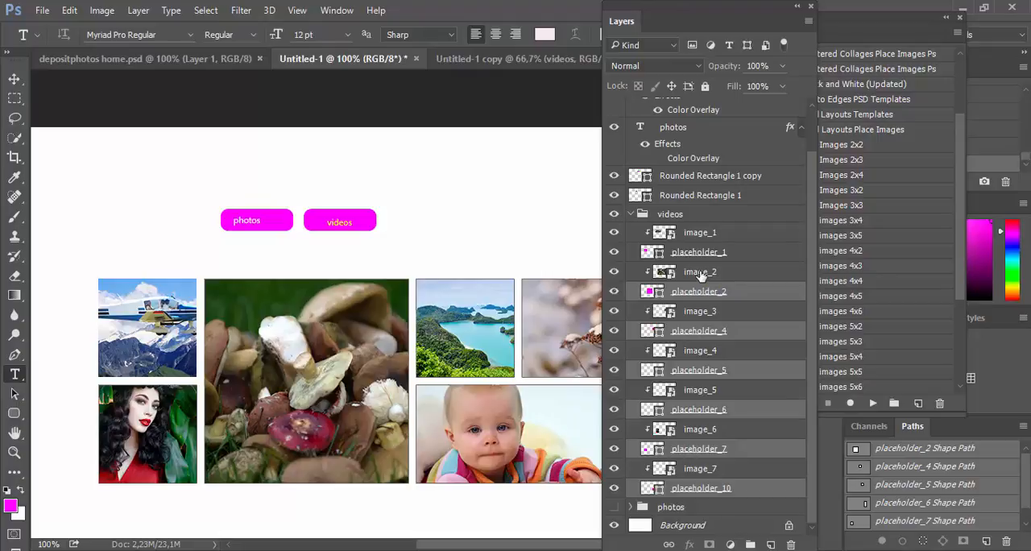
Step: Select the shape layers placeholder_1, placeholder_2, placeholder_4, placeholder_5, placeholder_6, placeholder_7 and placeholder_10 together in the videos group
{"action": "left_click", "coordinate": [737, 252]}
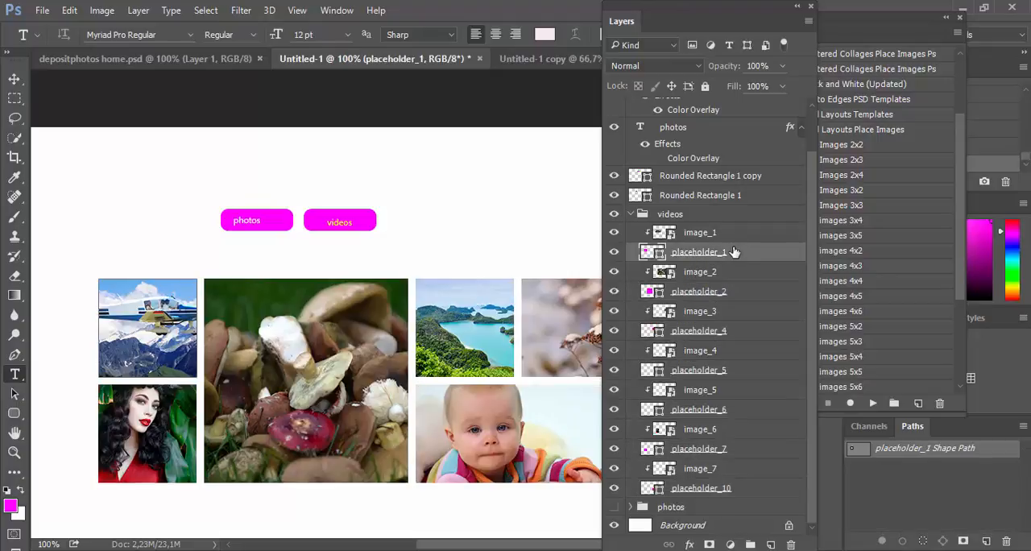
{"action": "left_click", "coordinate": [742, 293], "text": "ctrl"}
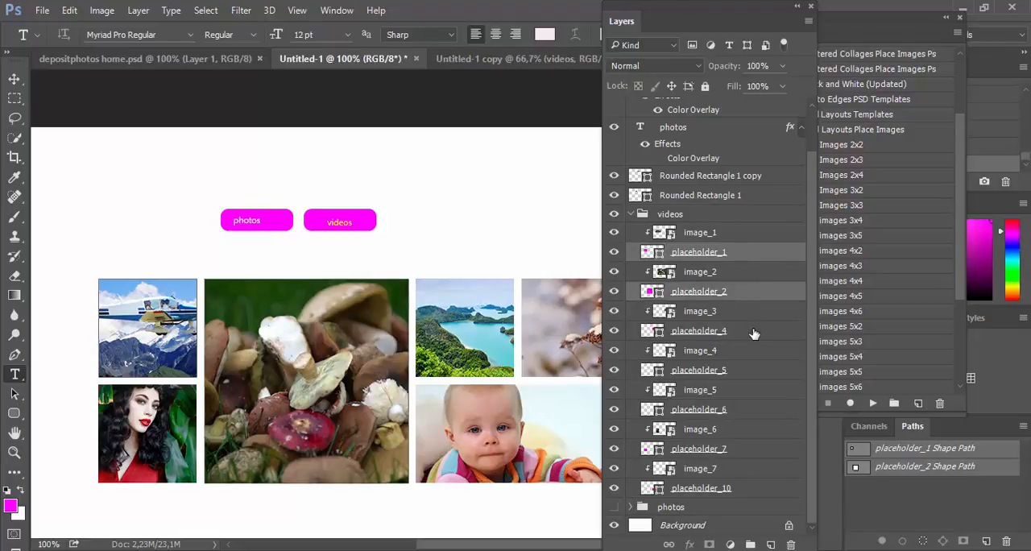
{"action": "left_click", "coordinate": [753, 331], "text": "ctrl"}
{"action": "left_click", "coordinate": [757, 374], "text": "ctrl"}
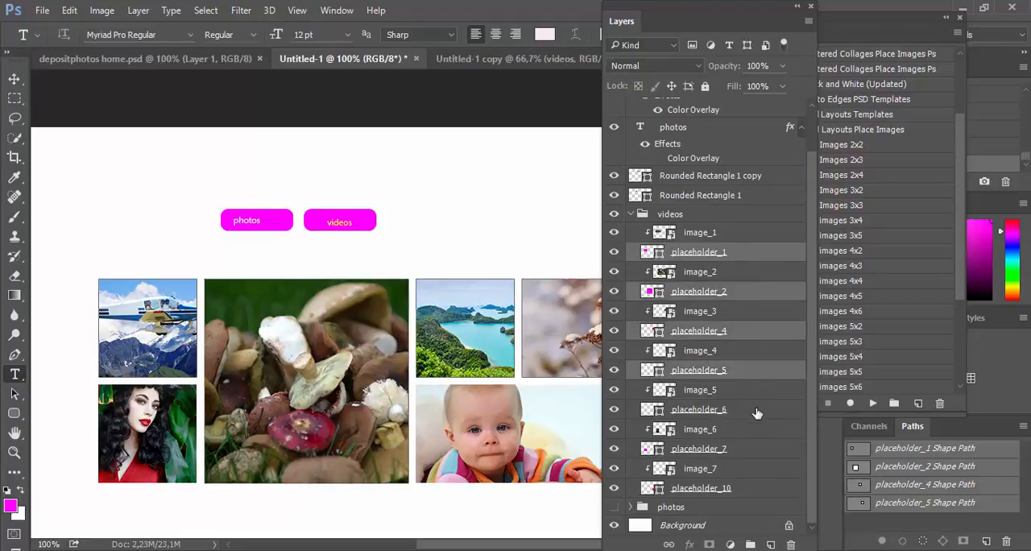
{"action": "left_click", "coordinate": [756, 410], "text": "ctrl"}
{"action": "left_click", "coordinate": [749, 451], "text": "ctrl"}
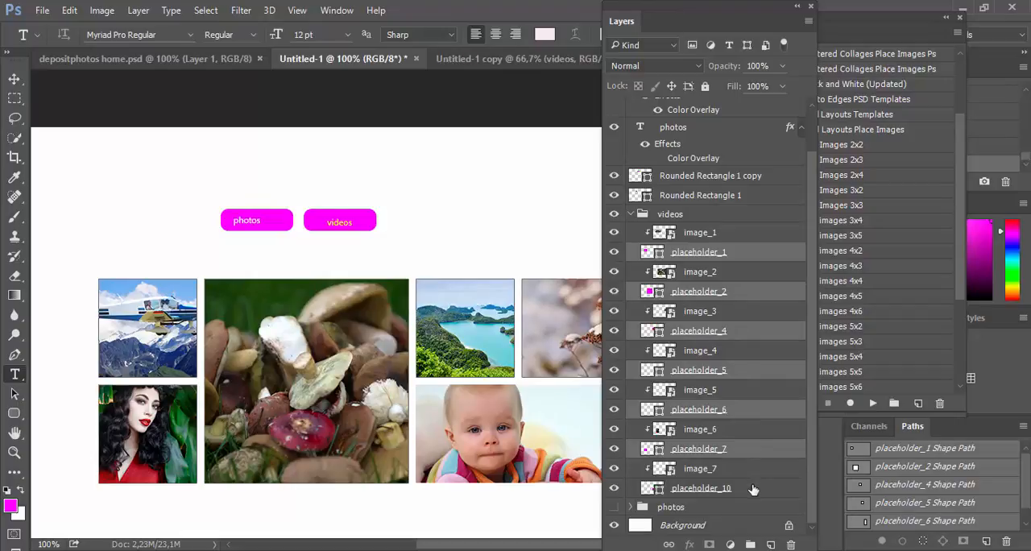
{"action": "left_click", "coordinate": [752, 489], "text": "ctrl"}
Step: Rename the selected placeholders with the [KAM] Layers Renamer script, using the text videos_%n in Replace mode, and collapse the videos group
{"action": "left_click", "coordinate": [38, 11]}
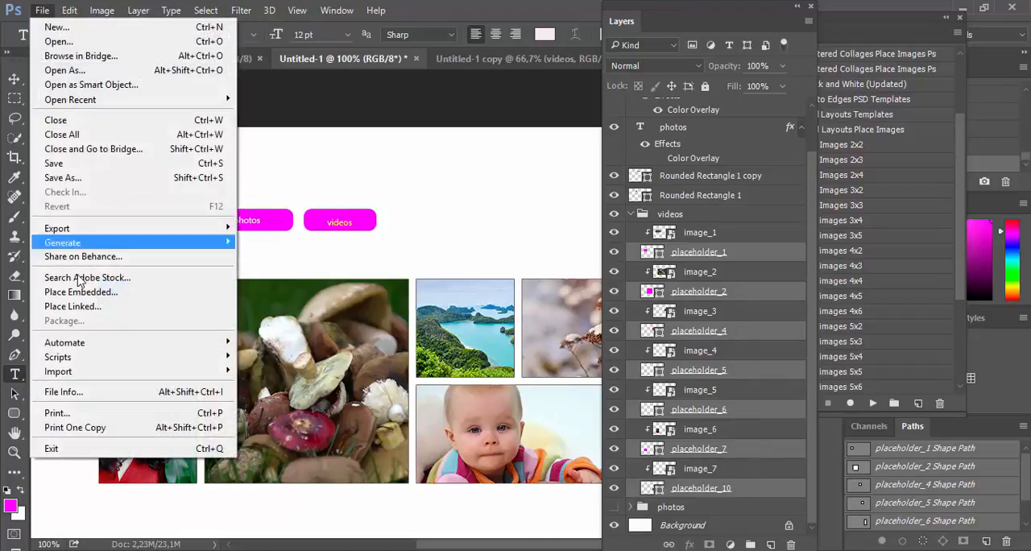
{"action": "mouse_move", "coordinate": [173, 361]}
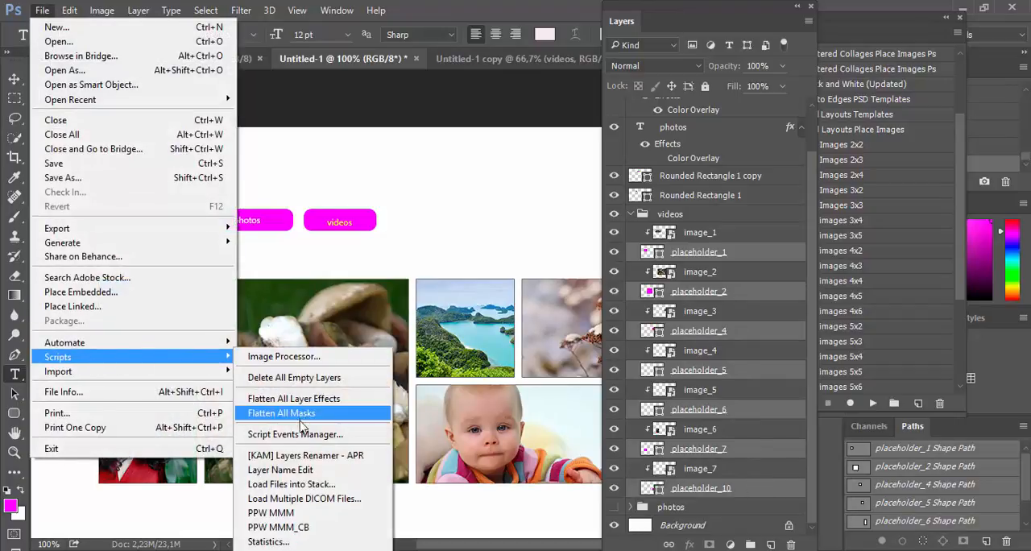
{"action": "left_click", "coordinate": [302, 455]}
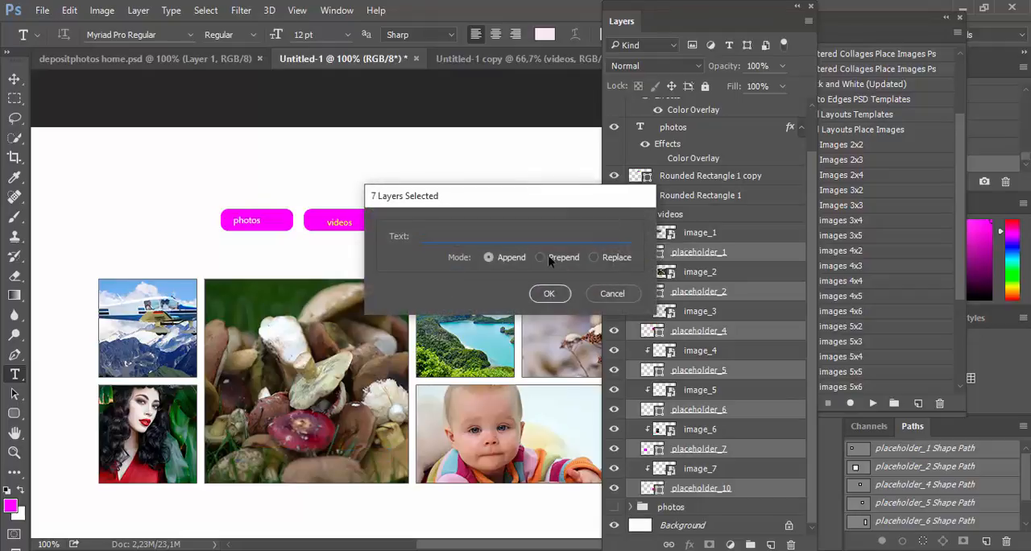
{"action": "left_click", "coordinate": [596, 257]}
{"action": "left_click", "coordinate": [551, 293]}
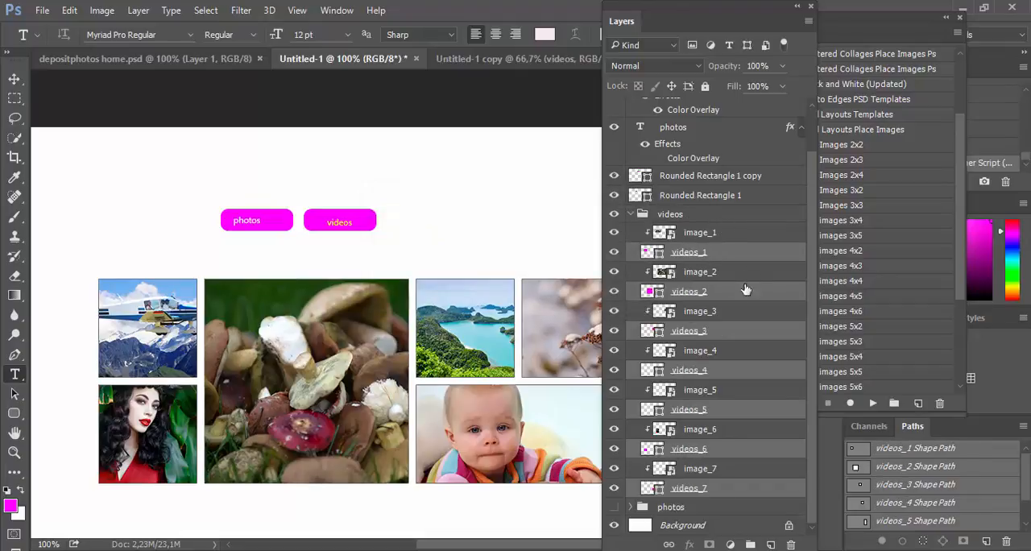
{"action": "left_click", "coordinate": [632, 214]}
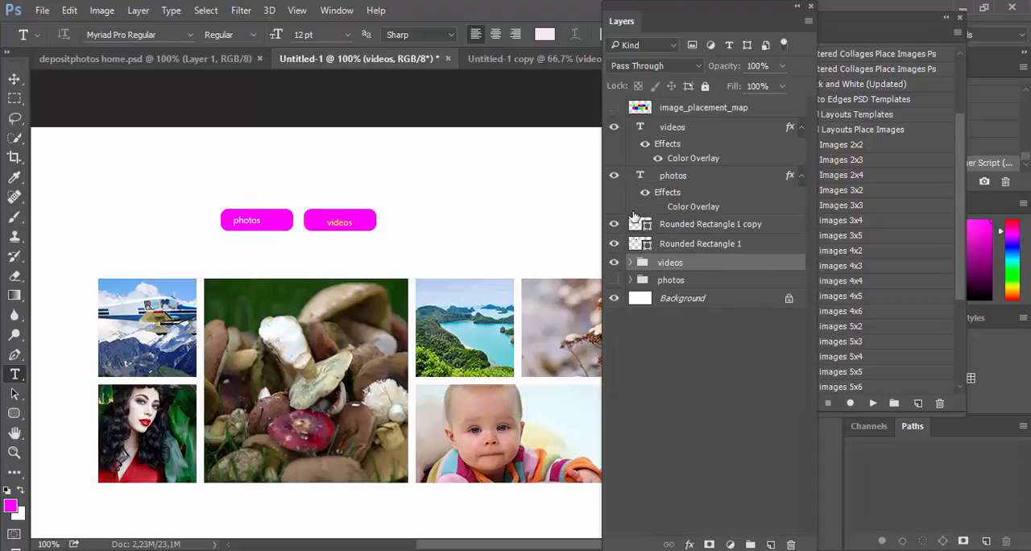
Step: Expand and show the photos group, and select its placeholder layers 1, 2, 4, 5, 6, 7 and 10 together
{"action": "left_click", "coordinate": [630, 279]}
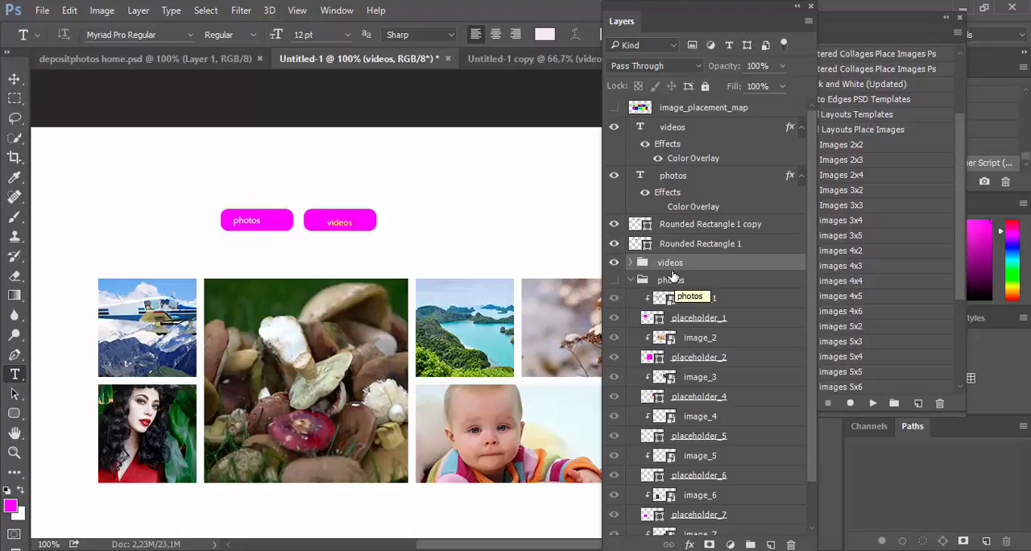
{"action": "left_click", "coordinate": [745, 321]}
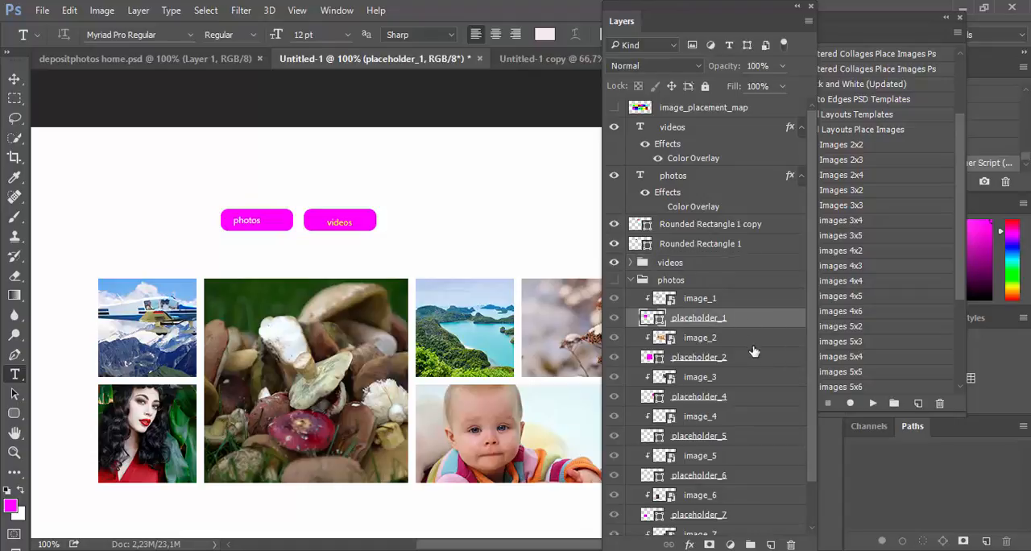
{"action": "left_click", "coordinate": [749, 359], "text": "ctrl"}
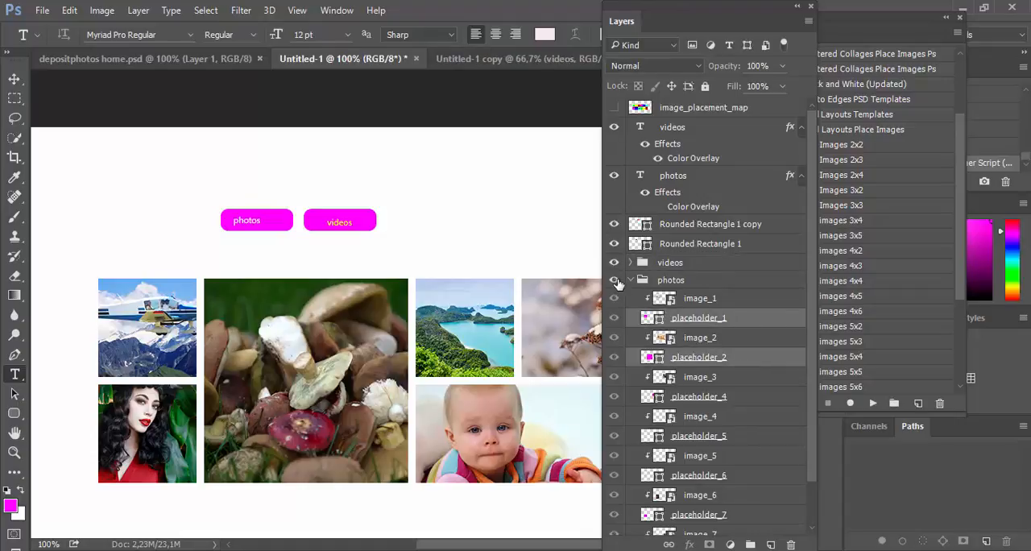
{"action": "left_click", "coordinate": [745, 397], "text": "ctrl"}
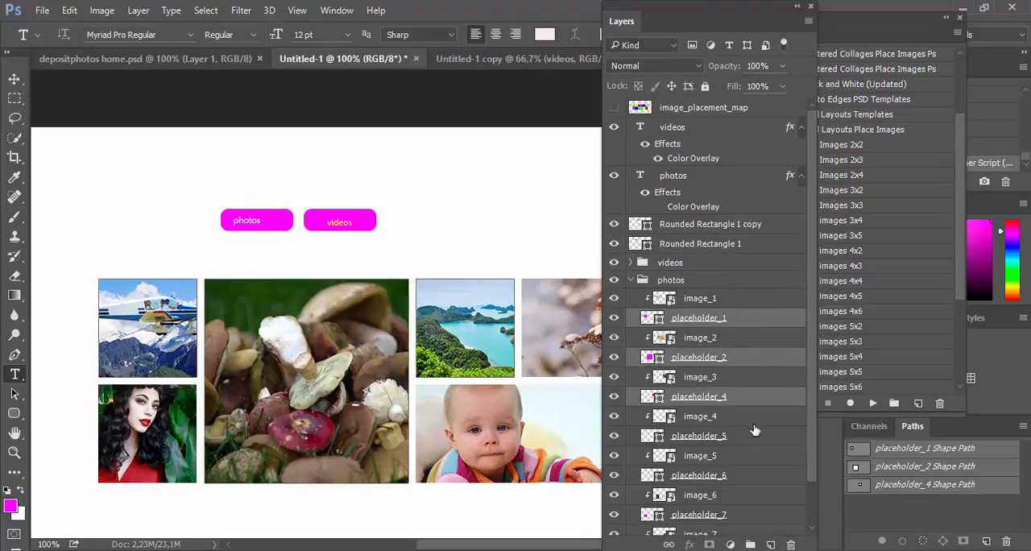
{"action": "left_click", "coordinate": [751, 436], "text": "ctrl"}
{"action": "left_click", "coordinate": [742, 479], "text": "ctrl"}
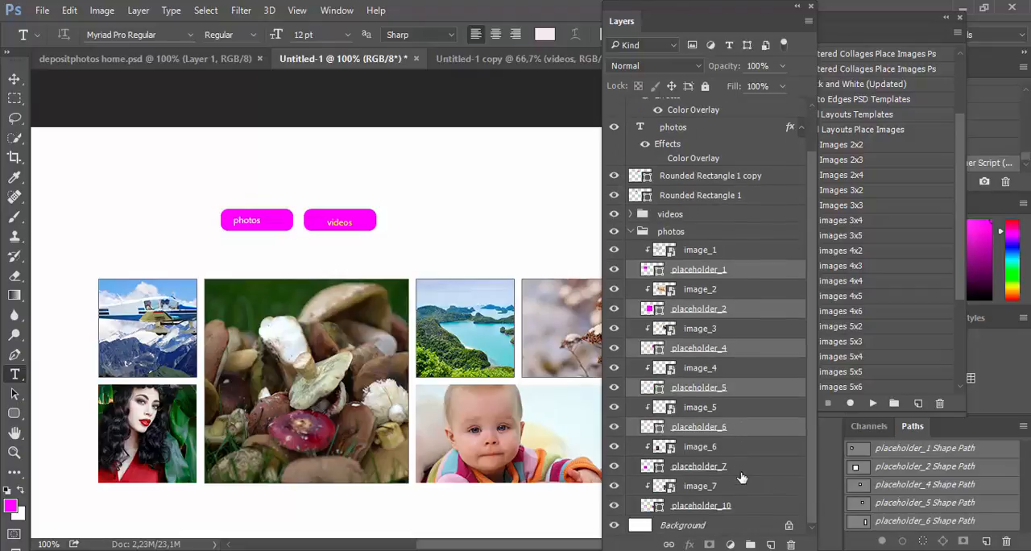
{"action": "scroll", "coordinate": [741, 479], "scroll_direction": "down", "scroll_amount": 2}
{"action": "left_click", "coordinate": [744, 469], "text": "ctrl"}
{"action": "left_click", "coordinate": [746, 505], "text": "ctrl"}
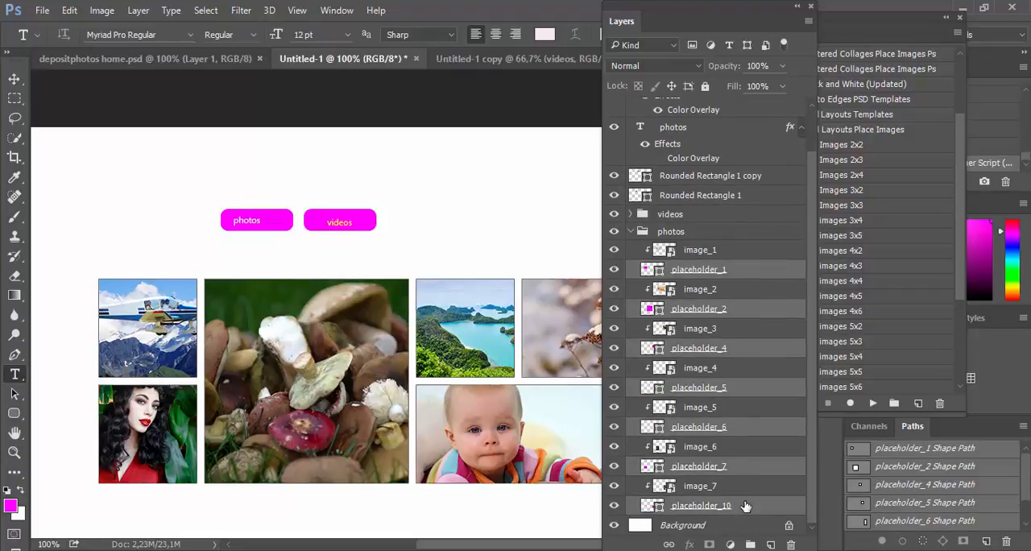
Step: Rename the selected placeholders with the [KAM] Layers Renamer script, using the text photos_%n in Replace mode, and collapse the photos group
{"action": "left_click", "coordinate": [45, 11]}
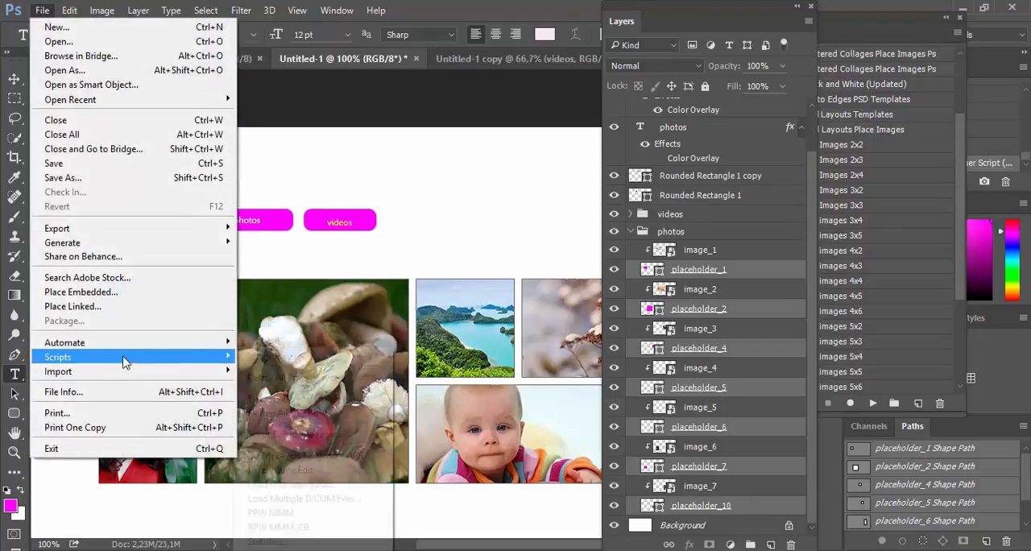
{"action": "mouse_move", "coordinate": [127, 360]}
{"action": "left_click", "coordinate": [306, 457]}
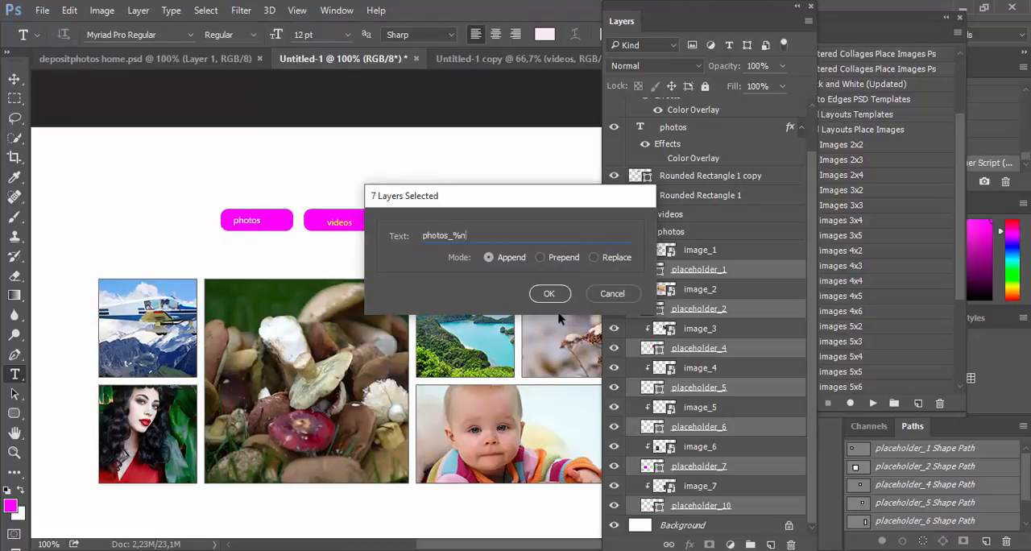
{"action": "left_click", "coordinate": [597, 256]}
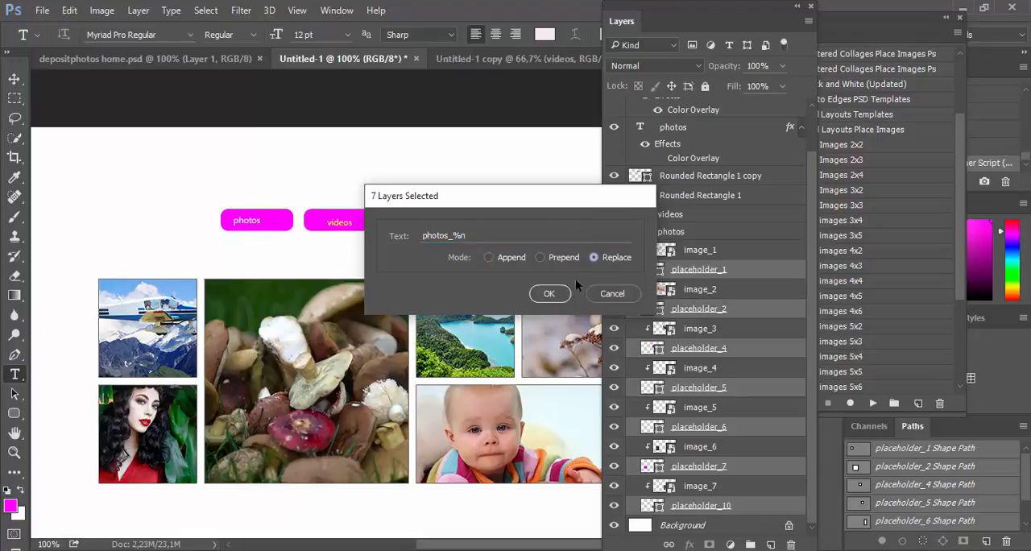
{"action": "left_click", "coordinate": [548, 294]}
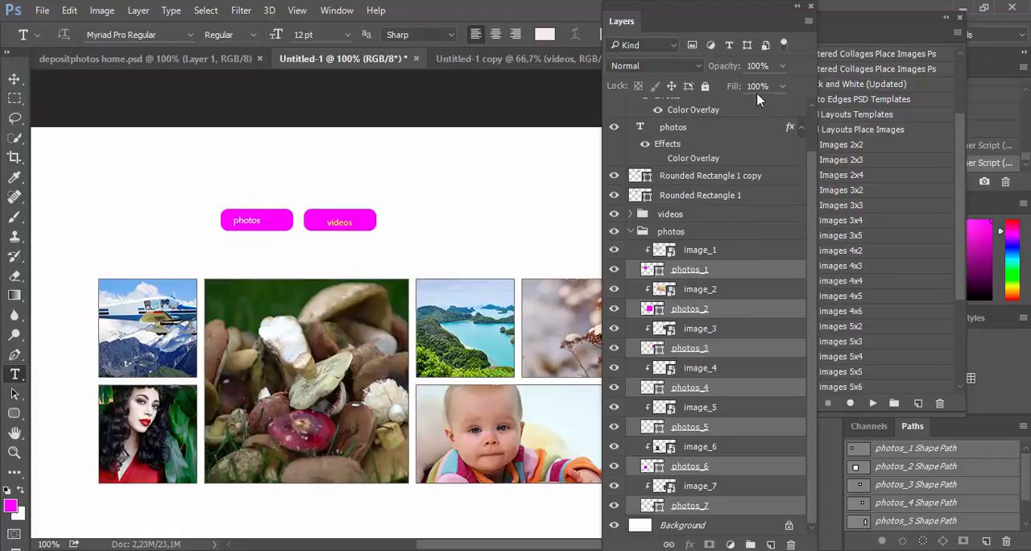
{"action": "left_click", "coordinate": [631, 231]}
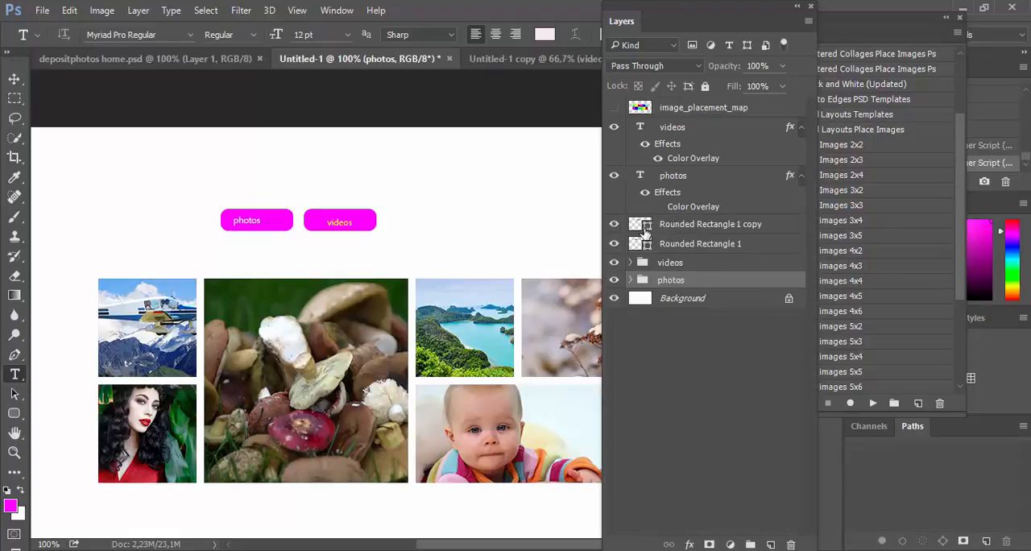
Step: Filter the layer list to shape layers, select videos_1 through photos_7, and open Export As for them
{"action": "left_click", "coordinate": [747, 45]}
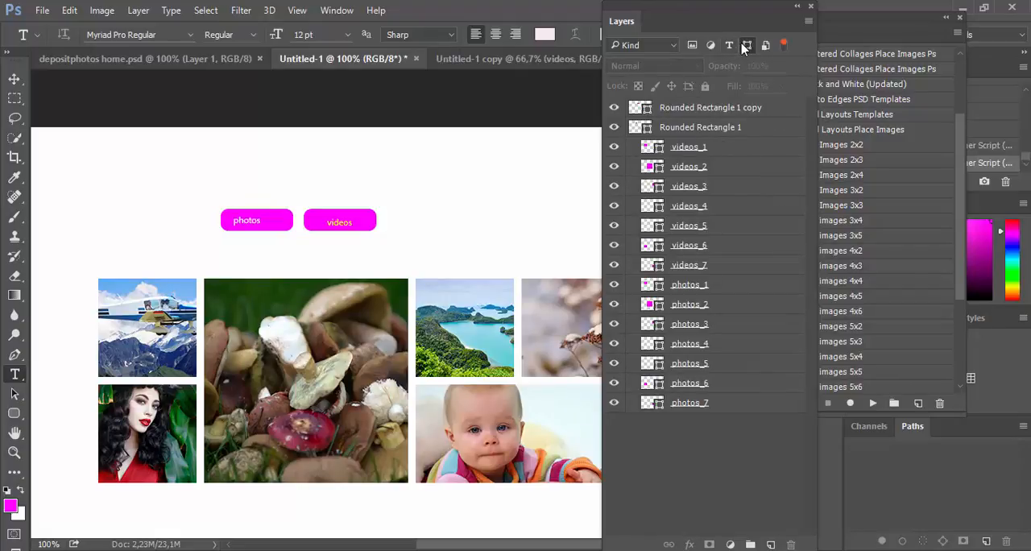
{"action": "left_click", "coordinate": [718, 148]}
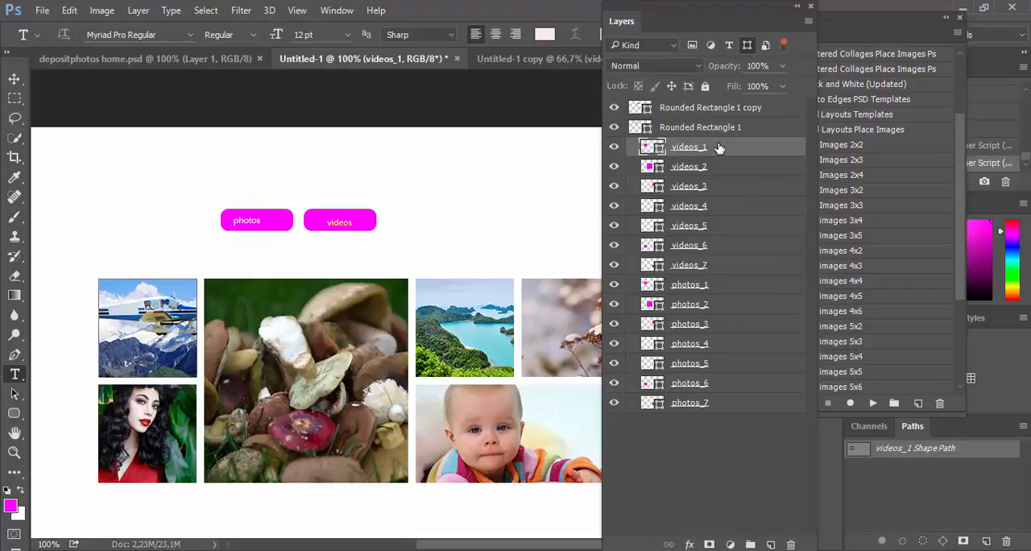
{"action": "left_click", "coordinate": [731, 407], "text": "shift"}
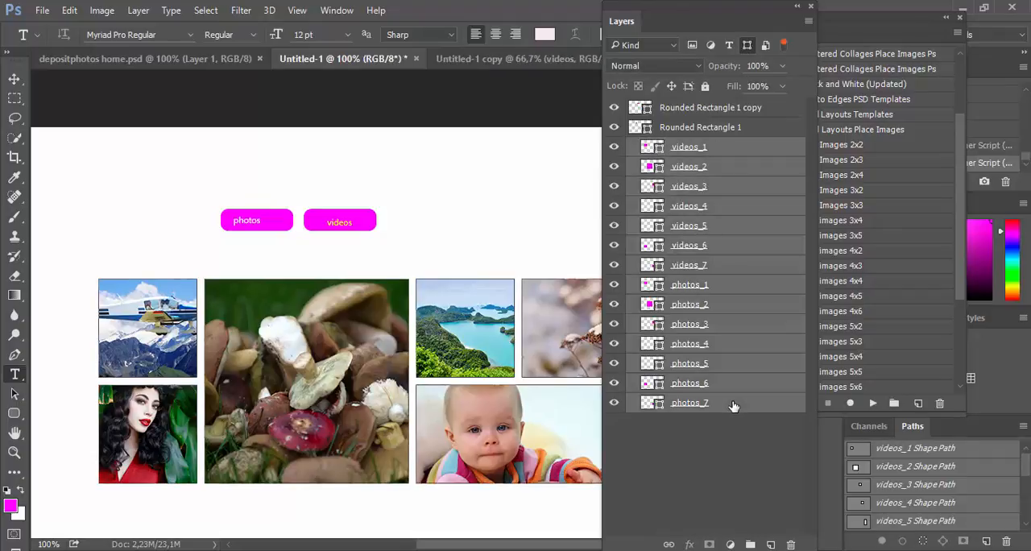
{"action": "right_click", "coordinate": [733, 406]}
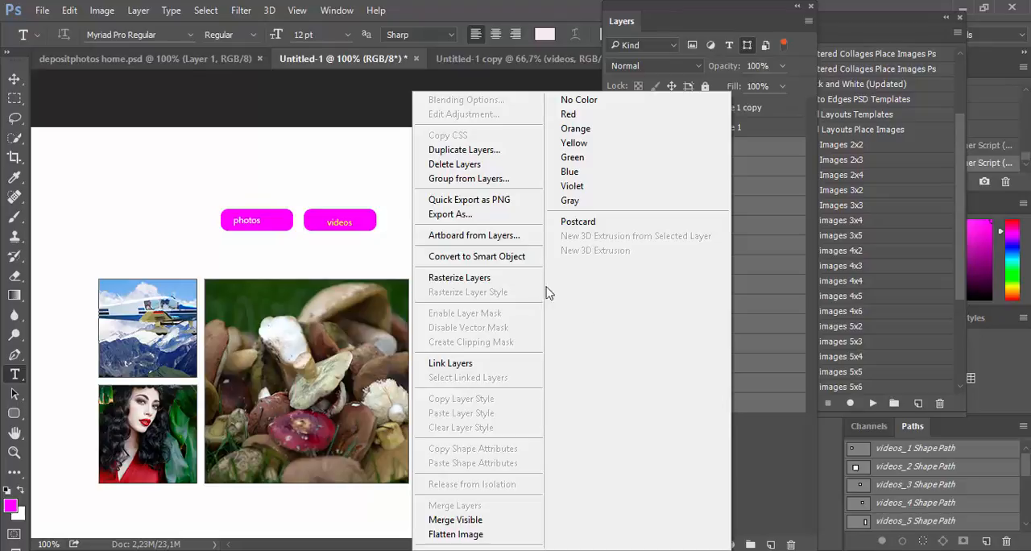
{"action": "left_click", "coordinate": [497, 216]}
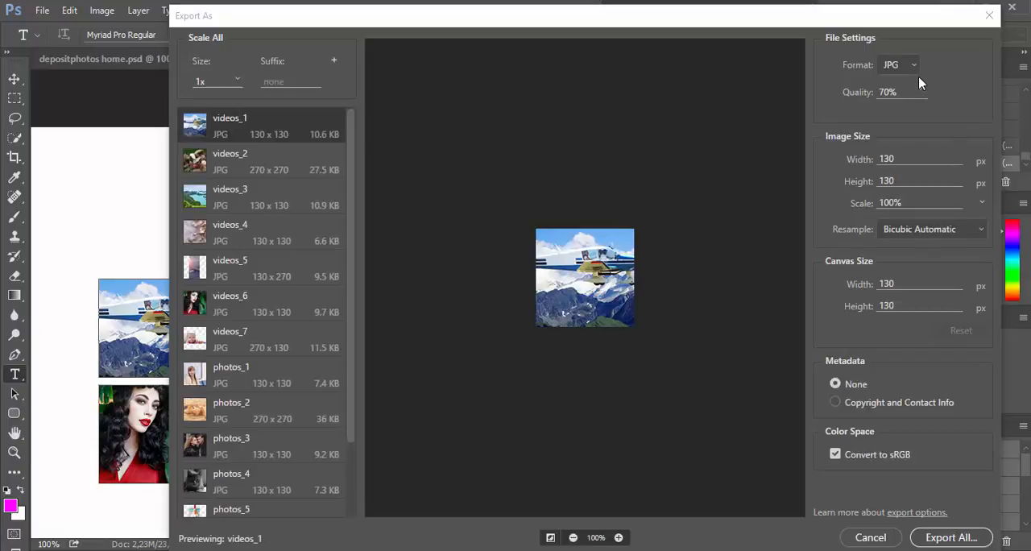
Step: Add a second export size of 0.5x with the suffix @0,5x and review the list of images in the export
{"action": "left_click", "coordinate": [335, 62]}
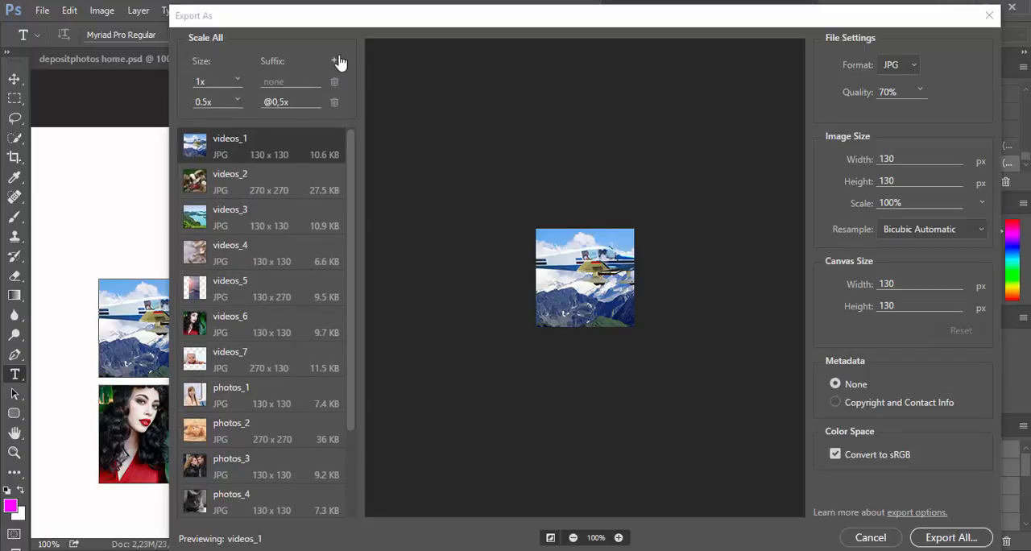
{"action": "left_click", "coordinate": [237, 101]}
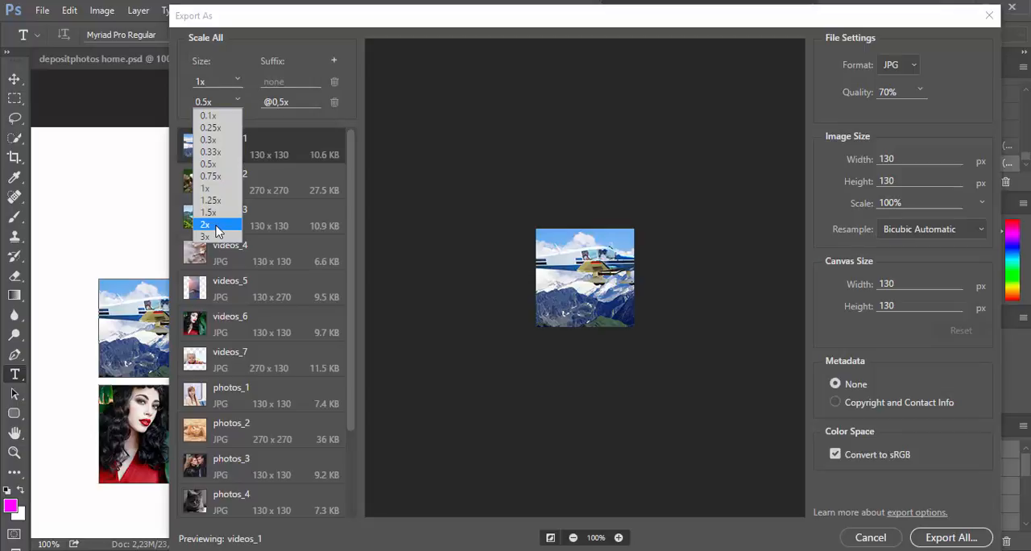
{"action": "left_click", "coordinate": [225, 165]}
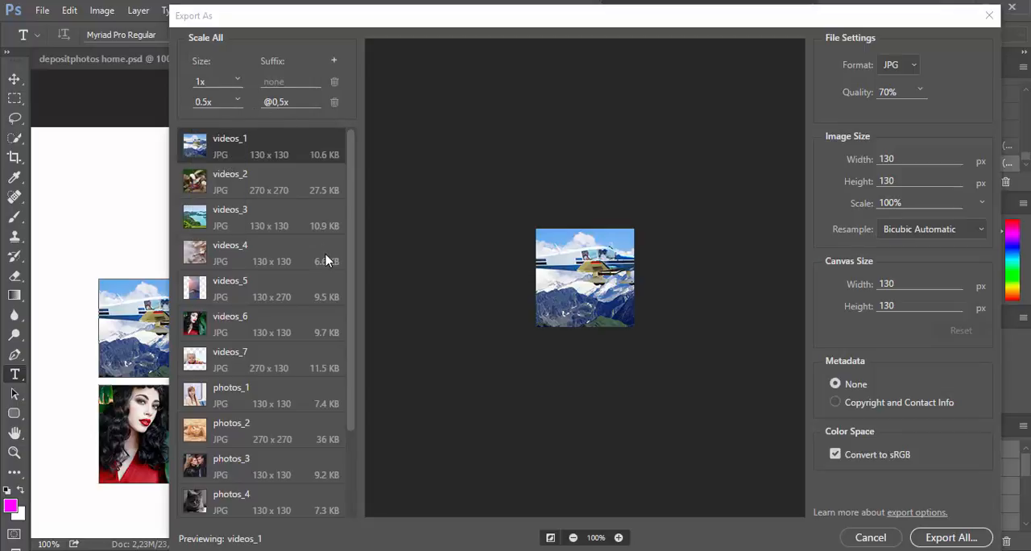
{"action": "scroll", "coordinate": [326, 259], "scroll_direction": "down", "scroll_amount": 3}
{"action": "scroll", "coordinate": [326, 262], "scroll_direction": "up", "scroll_amount": 3}
Step: Export all the images to the export folder on the Desktop, merging a newly created folder named export into the existing one
{"action": "left_click", "coordinate": [947, 537]}
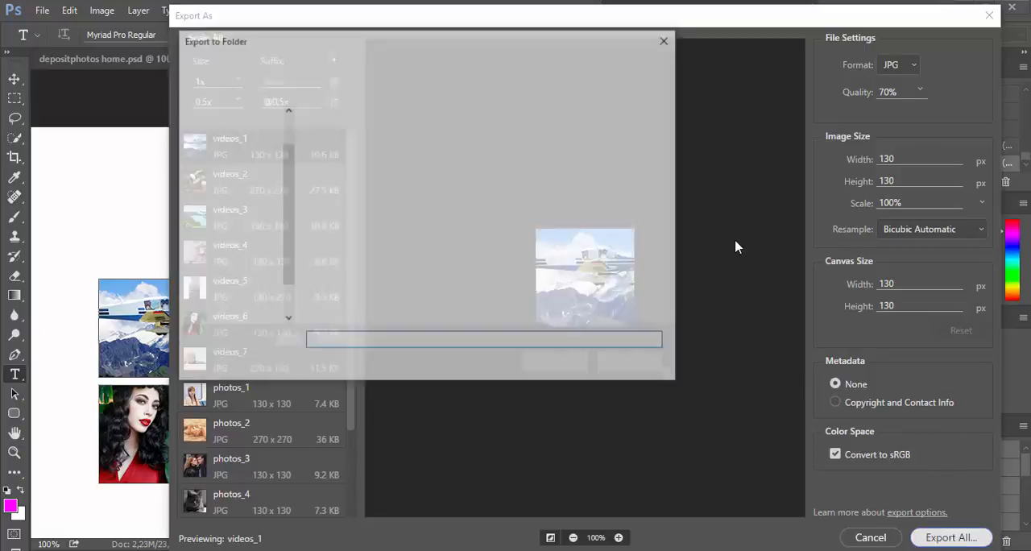
{"action": "left_click", "coordinate": [465, 259]}
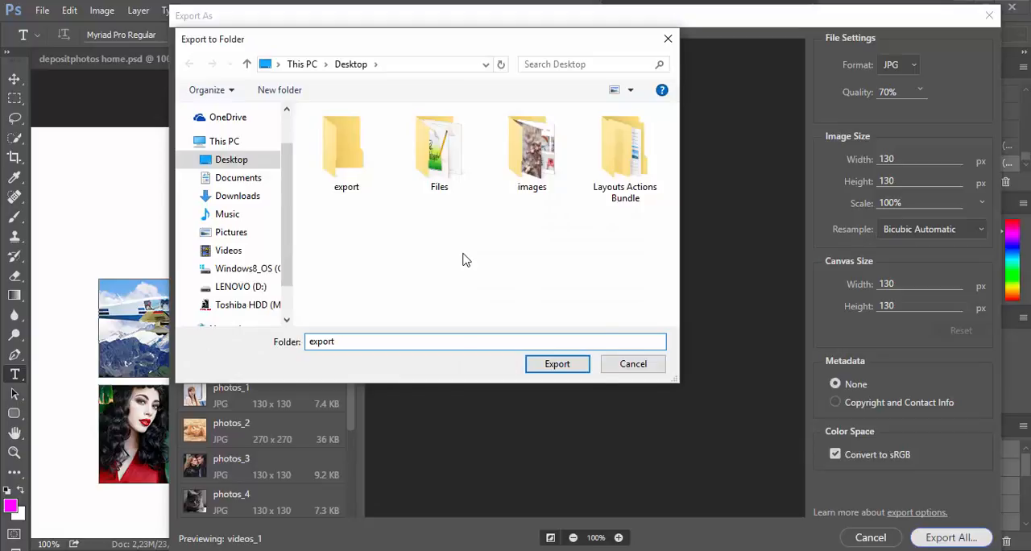
{"action": "right_click", "coordinate": [464, 256]}
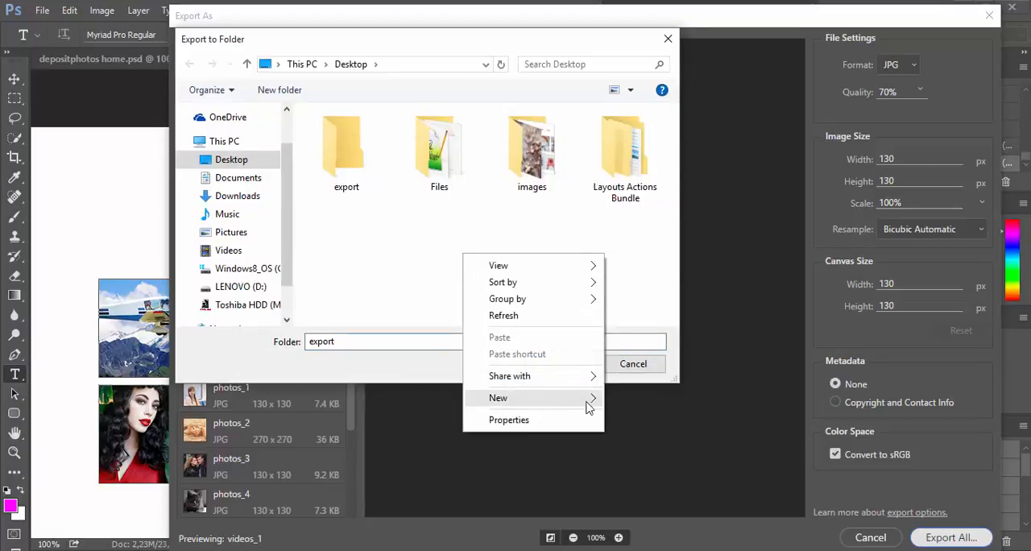
{"action": "mouse_move", "coordinate": [589, 398]}
{"action": "left_click", "coordinate": [648, 160]}
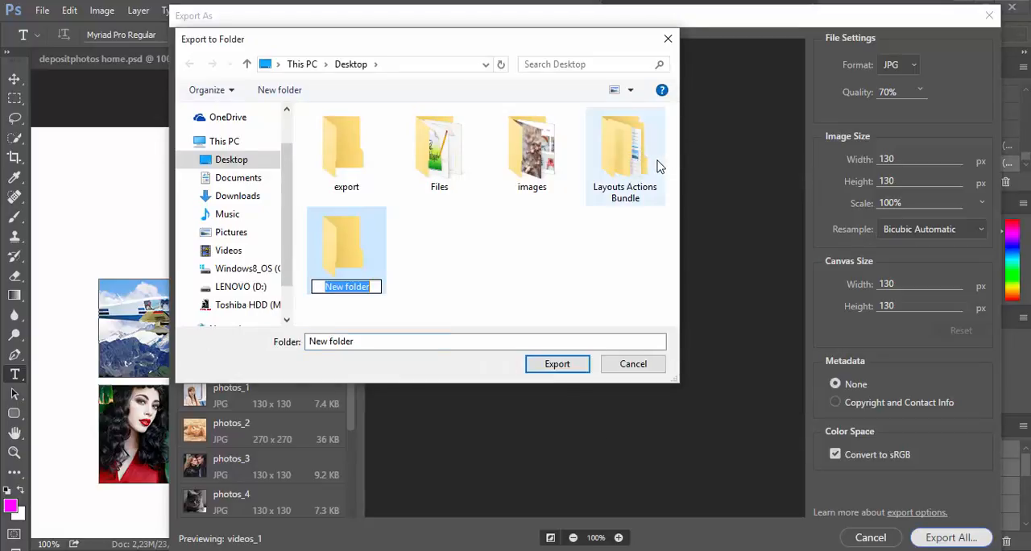
{"action": "type", "text": "export"}
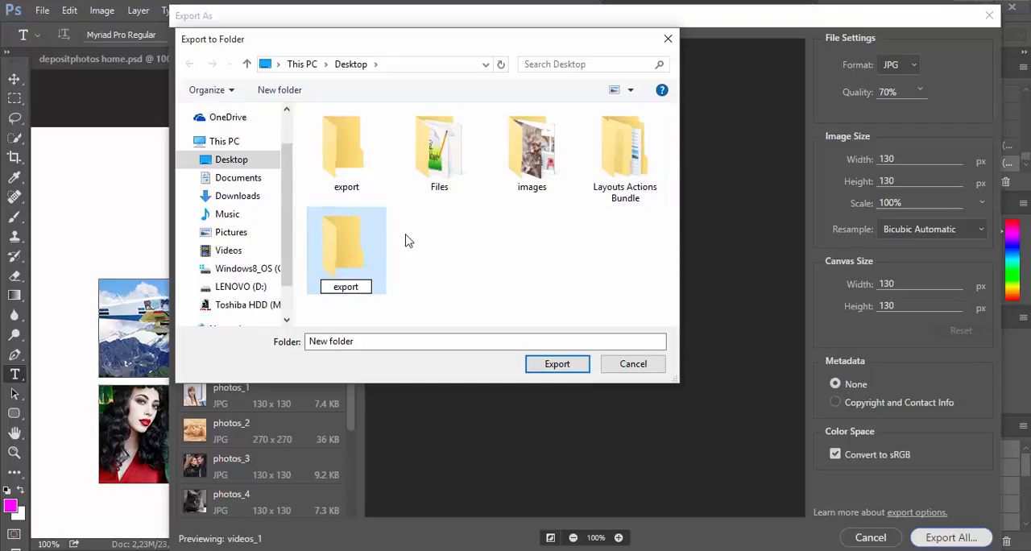
{"action": "key", "text": "Return"}
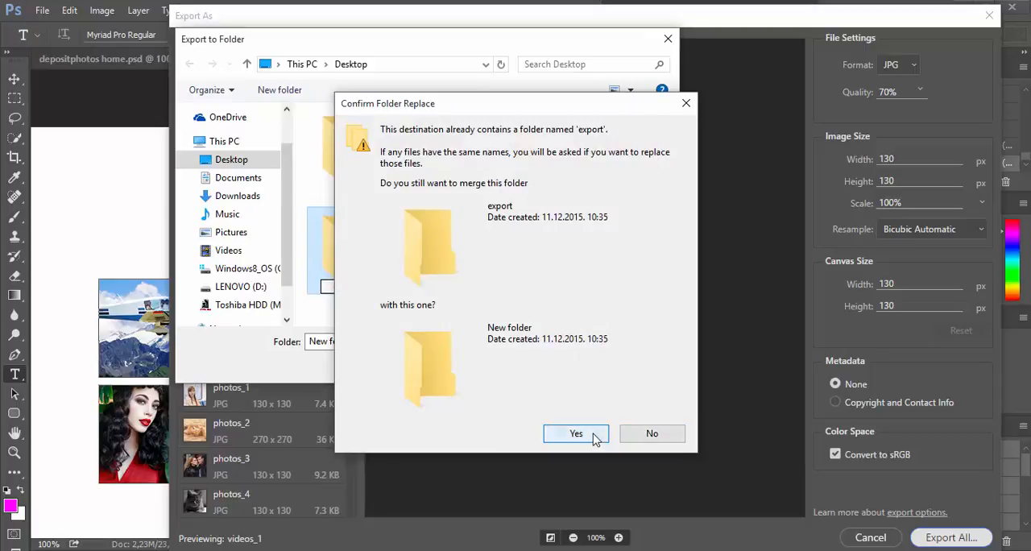
{"action": "left_click", "coordinate": [595, 436]}
{"action": "double_click", "coordinate": [343, 149]}
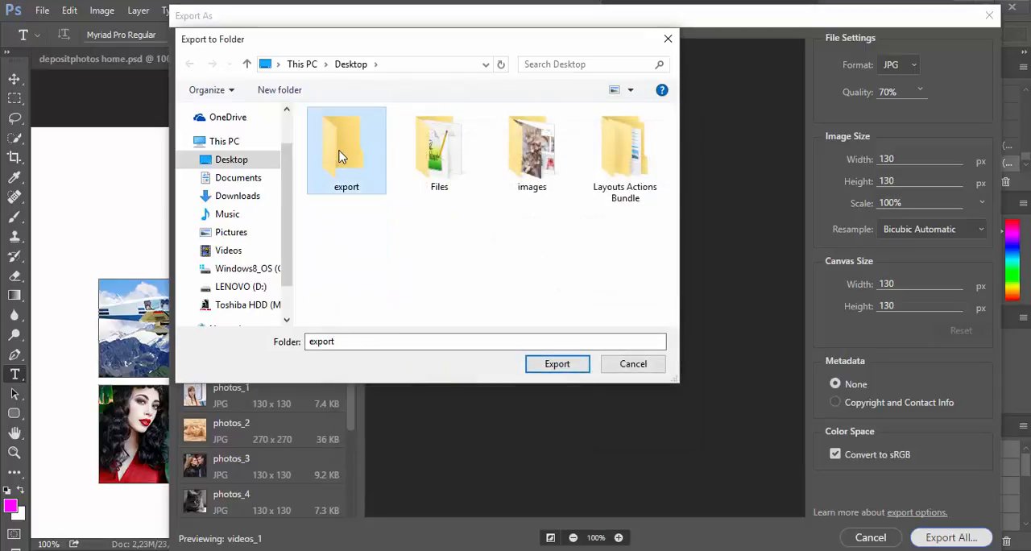
{"action": "left_click", "coordinate": [574, 365]}
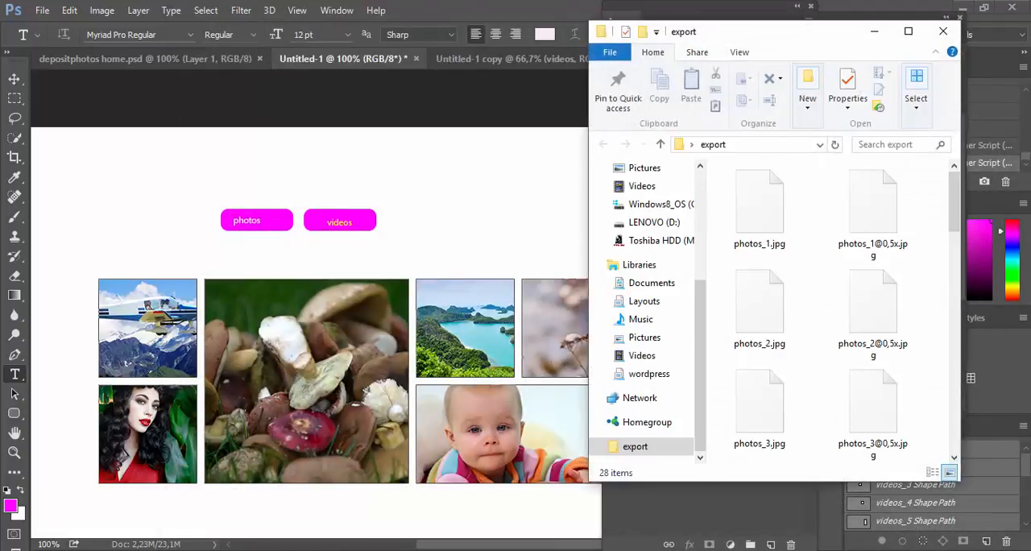
Step: Move the window of exported files aside and turn off the shape filter on the layer list
{"action": "left_click_drag", "start_coordinate": [786, 32], "coordinate": [525, 22]}
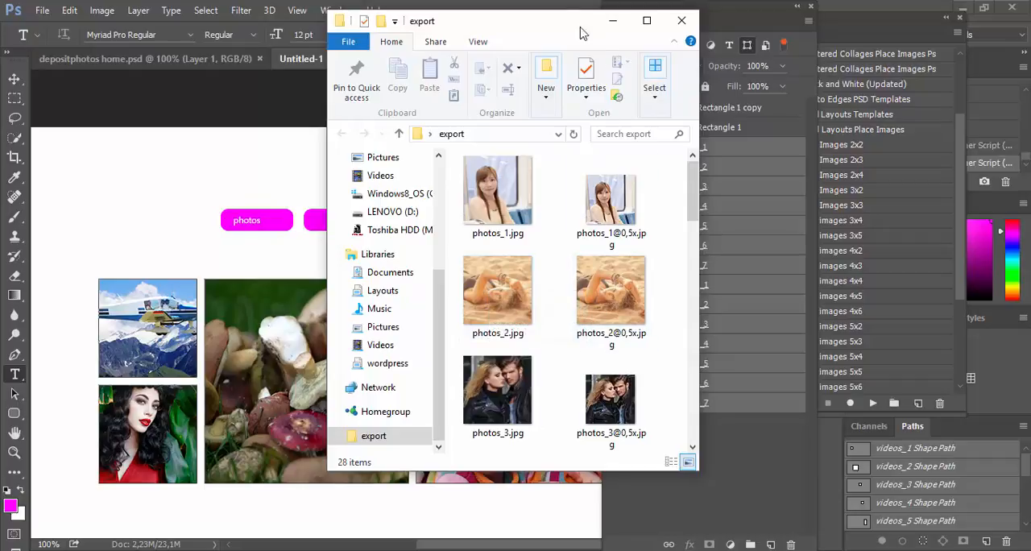
{"action": "left_click_drag", "start_coordinate": [583, 32], "coordinate": [459, 284]}
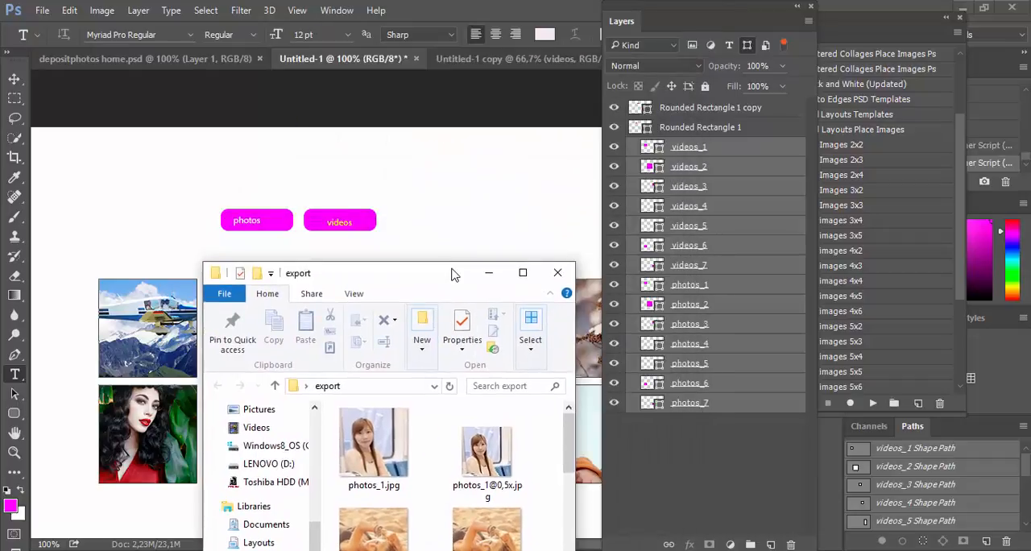
{"action": "left_click", "coordinate": [784, 45]}
{"action": "left_click", "coordinate": [784, 47]}
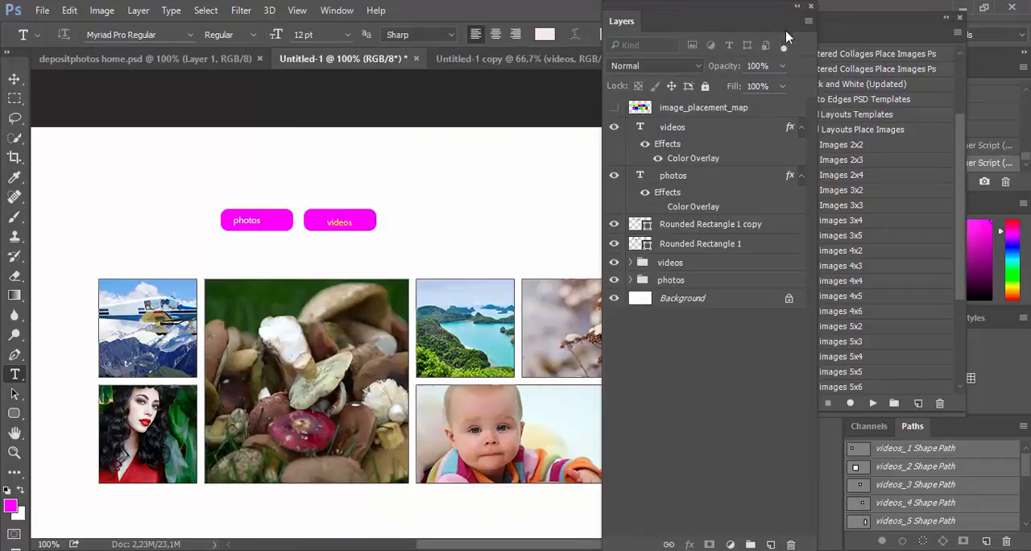
Step: Clear the Layers and Actions panels away from the image grid and apply the photos layer comp
{"action": "left_click_drag", "start_coordinate": [777, 11], "coordinate": [656, 217]}
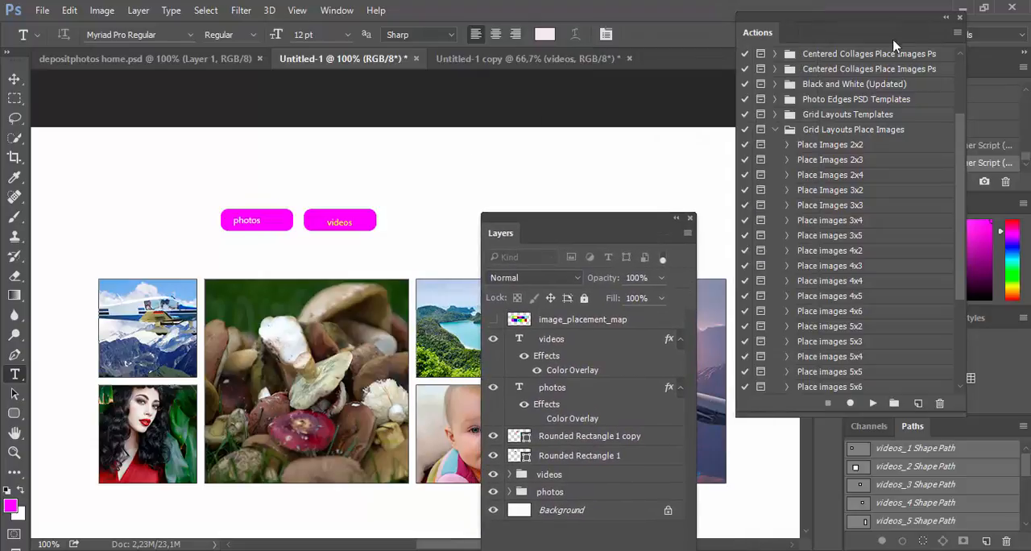
{"action": "left_click_drag", "start_coordinate": [905, 31], "coordinate": [715, 405]}
{"action": "left_click", "coordinate": [828, 158]}
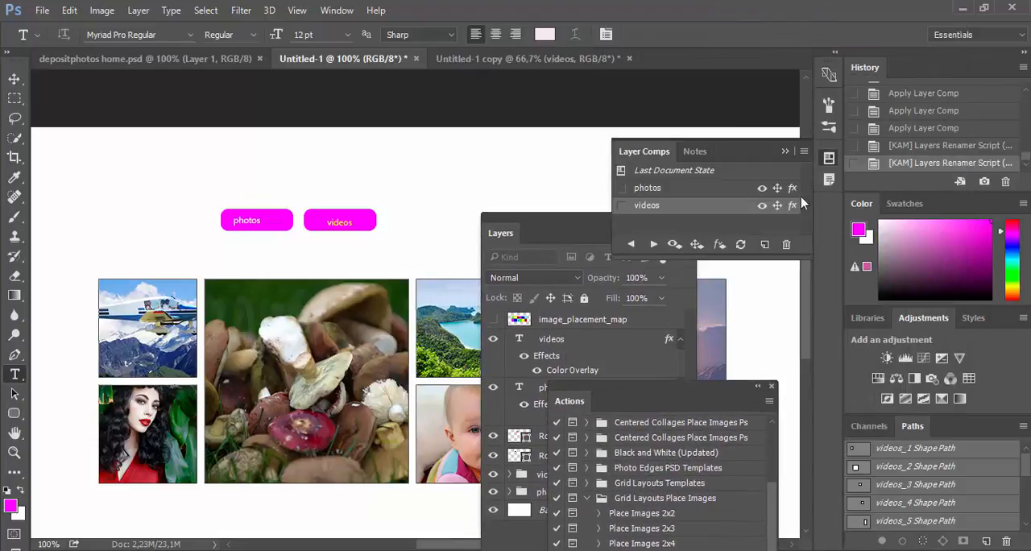
{"action": "left_click", "coordinate": [620, 188]}
{"action": "left_click_drag", "start_coordinate": [577, 227], "coordinate": [939, 45]}
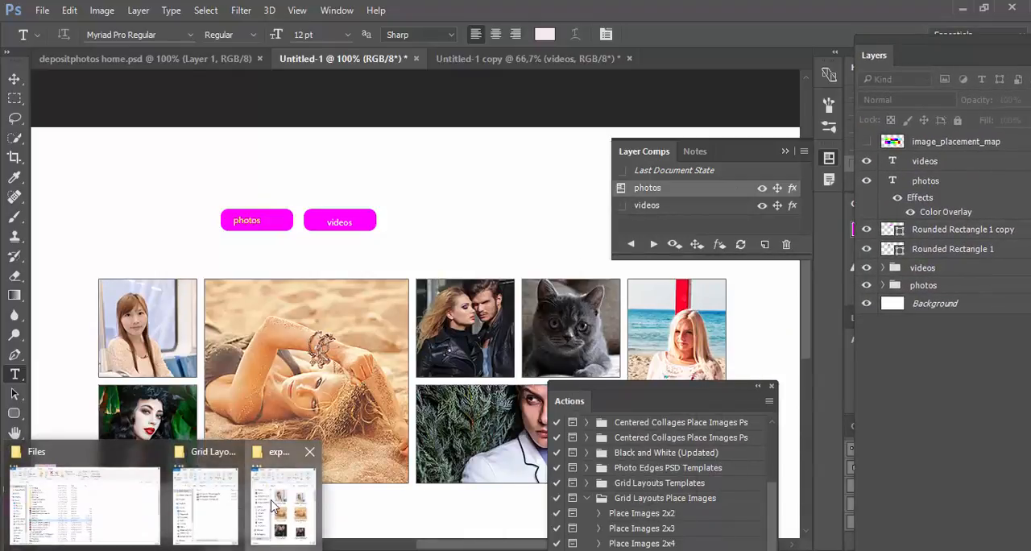
Step: Switch to the export folder and compare the exported photos images at both sizes with the photos grid
{"action": "left_click", "coordinate": [266, 513]}
{"action": "left_click_drag", "start_coordinate": [401, 282], "coordinate": [679, 63]}
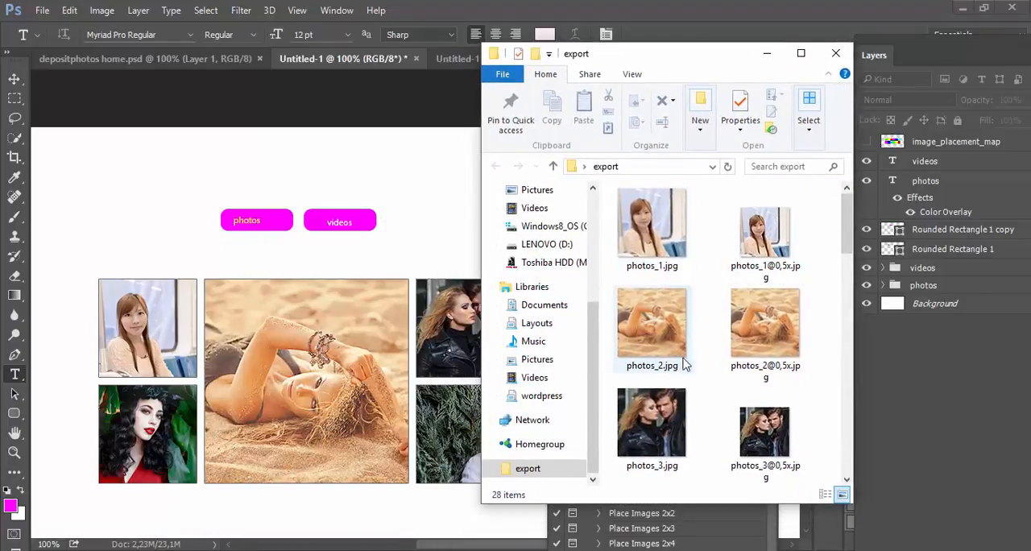
{"action": "scroll", "coordinate": [689, 366], "scroll_direction": "down", "scroll_amount": 6}
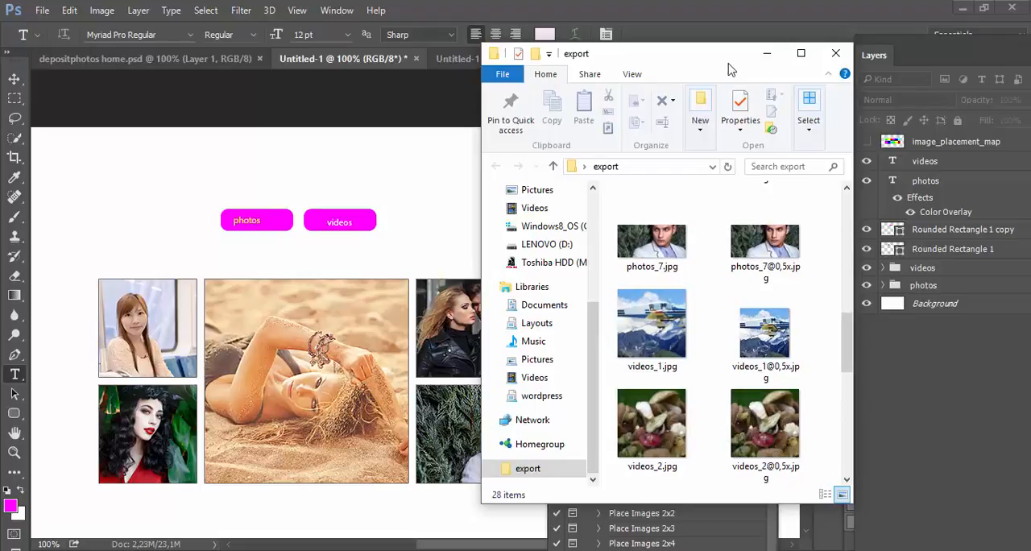
Step: Move the export folder window out of the way and apply the videos layer comp
{"action": "left_click_drag", "start_coordinate": [729, 70], "coordinate": [315, 390]}
{"action": "left_click", "coordinate": [636, 214]}
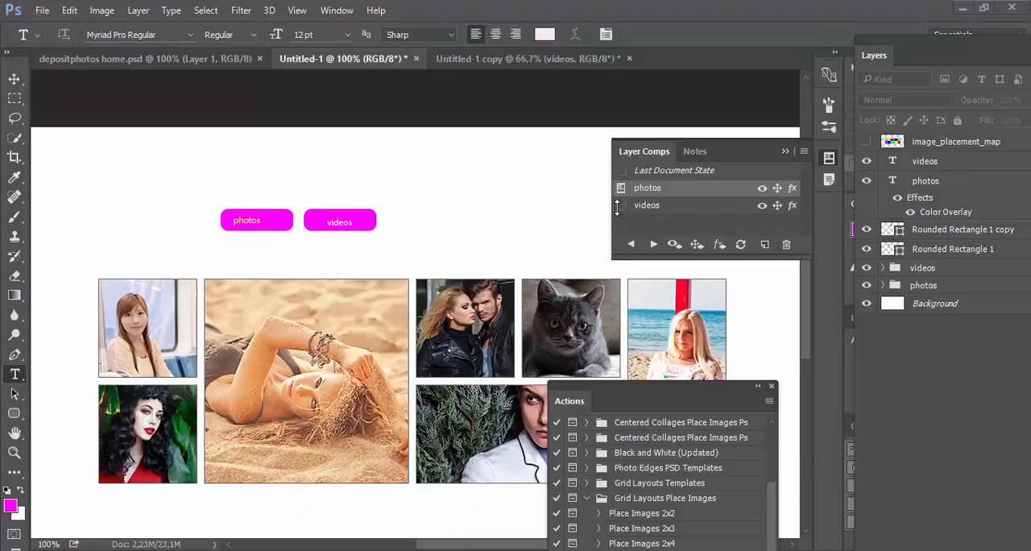
{"action": "left_click", "coordinate": [621, 206]}
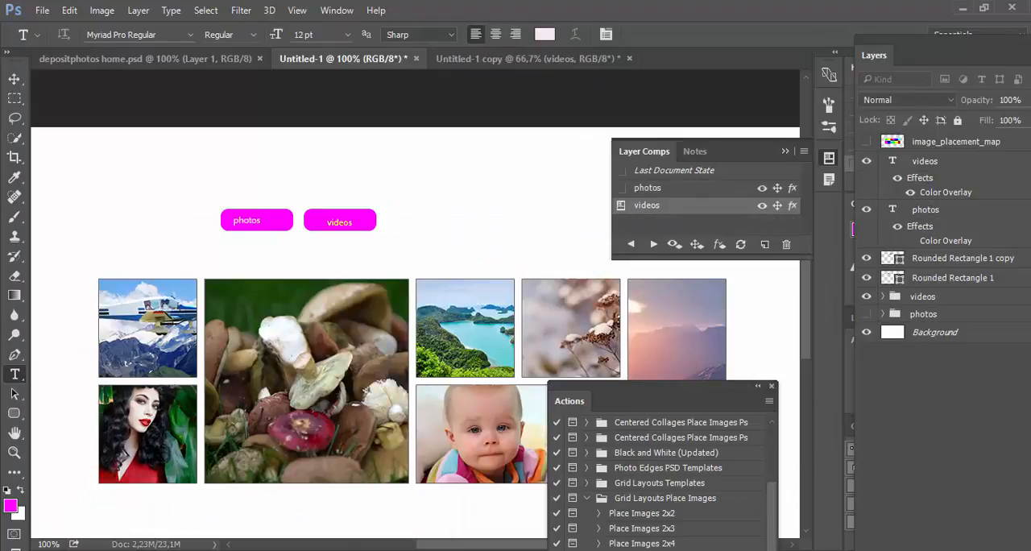
Step: Check the exported videos images at both sizes against the videos grid, and minimize the export folder window
{"action": "left_click", "coordinate": [286, 507]}
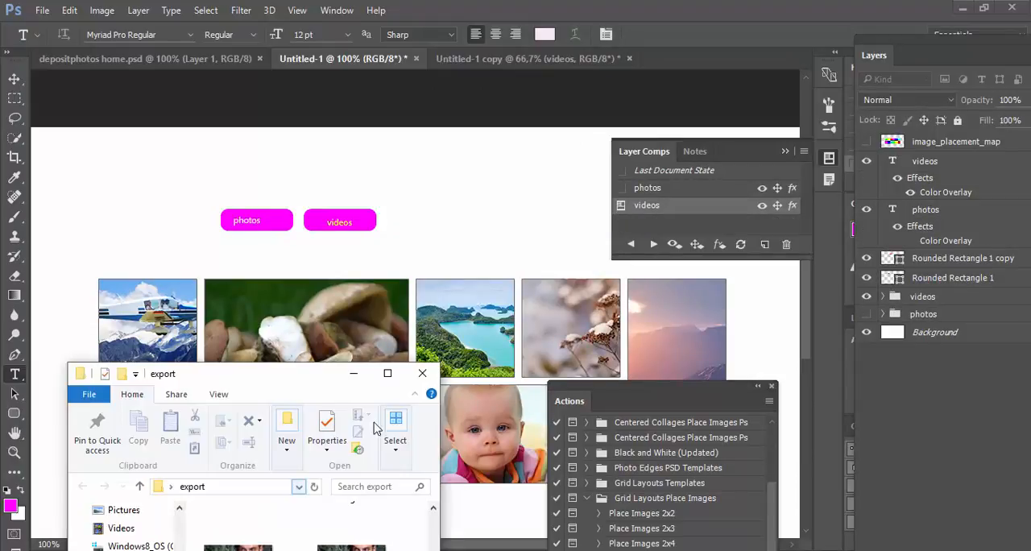
{"action": "left_click_drag", "start_coordinate": [303, 383], "coordinate": [868, 30]}
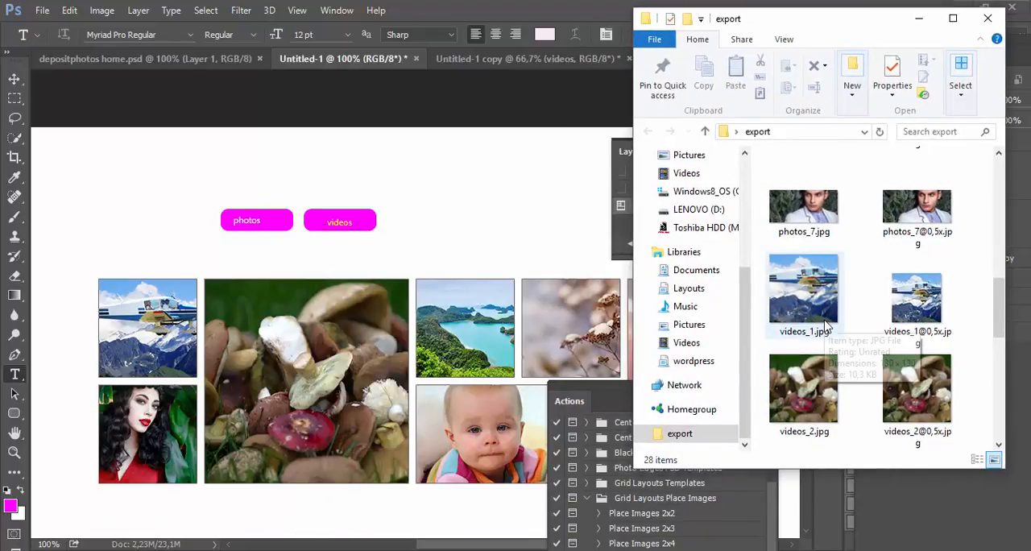
{"action": "scroll", "coordinate": [847, 325], "scroll_direction": "down", "scroll_amount": 2}
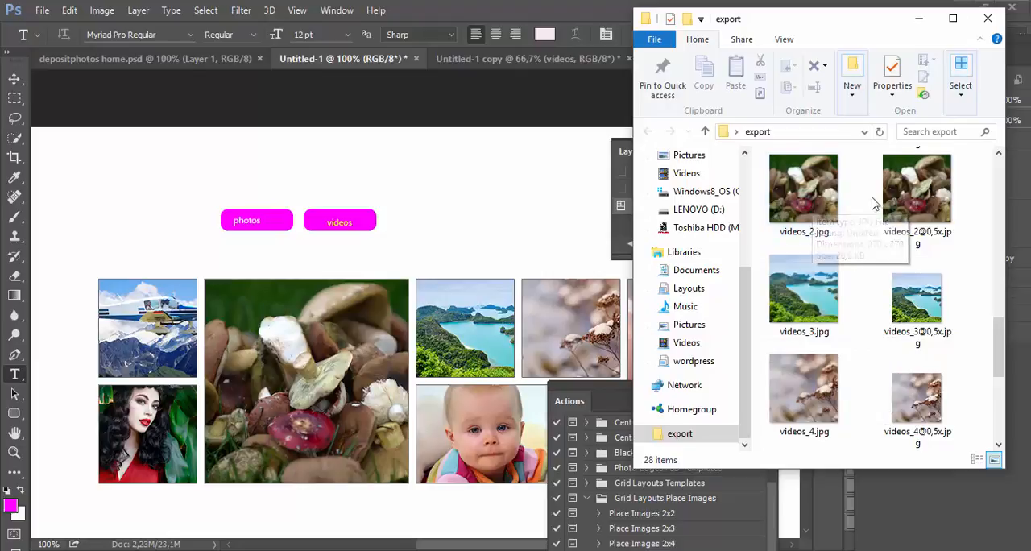
{"action": "left_click", "coordinate": [918, 17]}
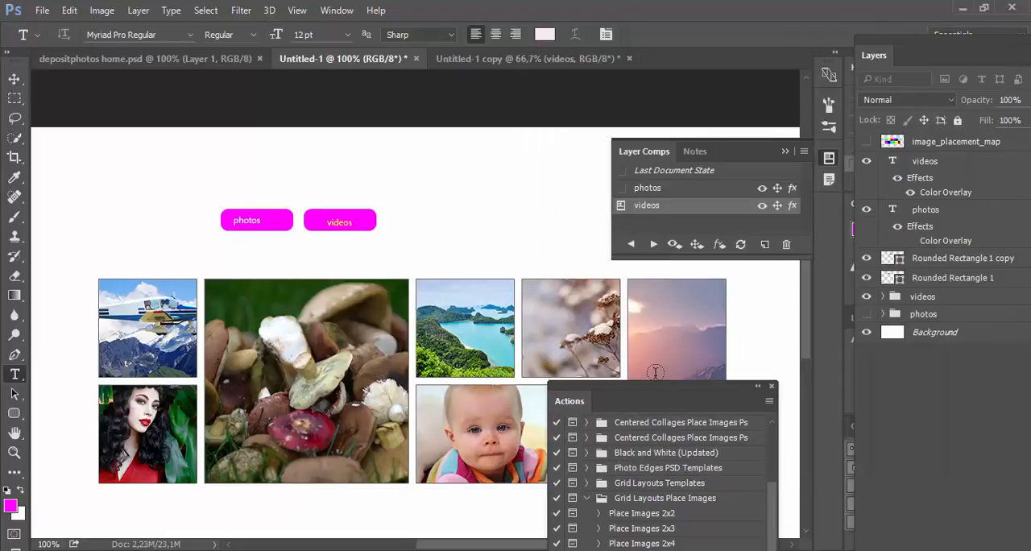
Step: Collapse the Layer Comps panel and place the Actions panel beside the Layers panel
{"action": "left_click_drag", "start_coordinate": [656, 394], "coordinate": [488, 142]}
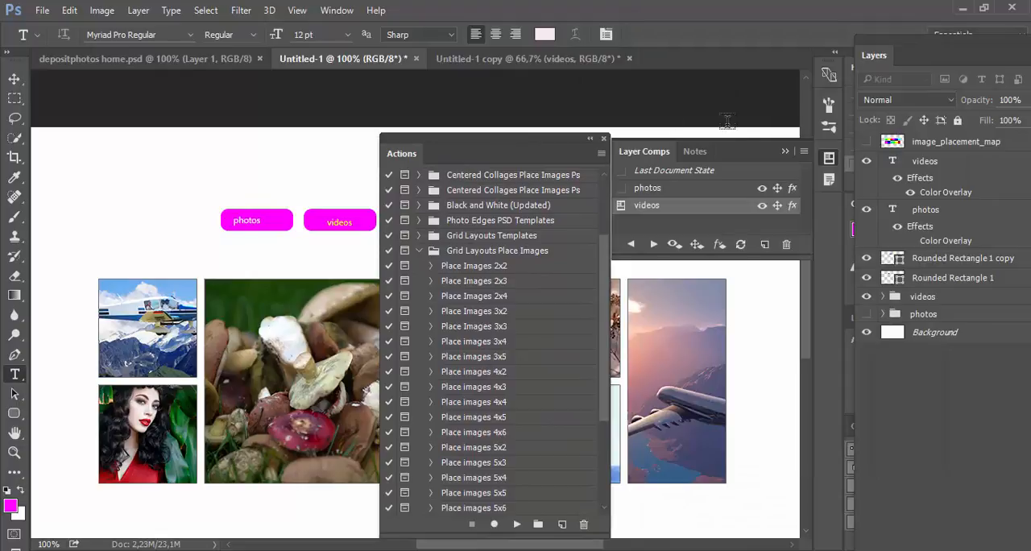
{"action": "left_click", "coordinate": [785, 152]}
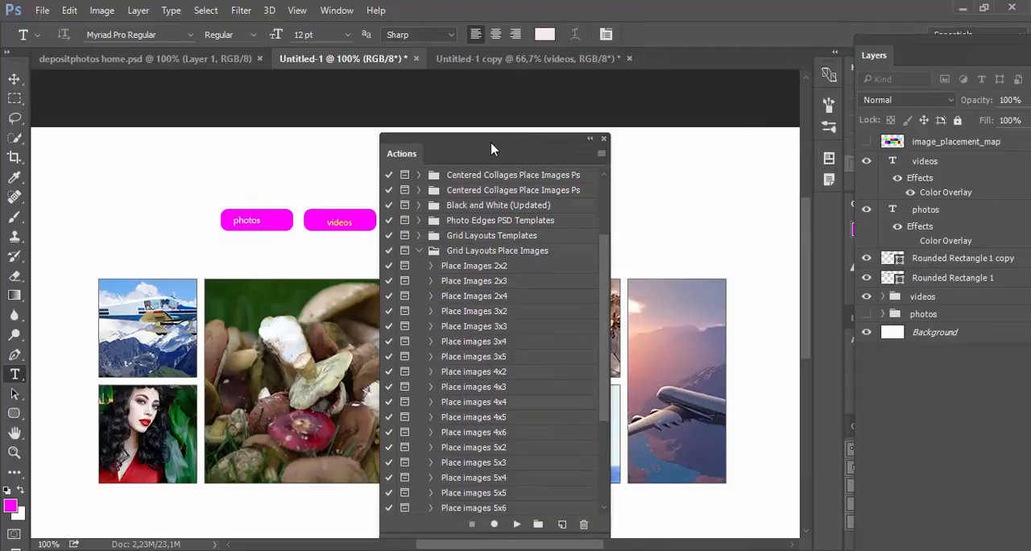
{"action": "left_click_drag", "start_coordinate": [492, 147], "coordinate": [711, 133]}
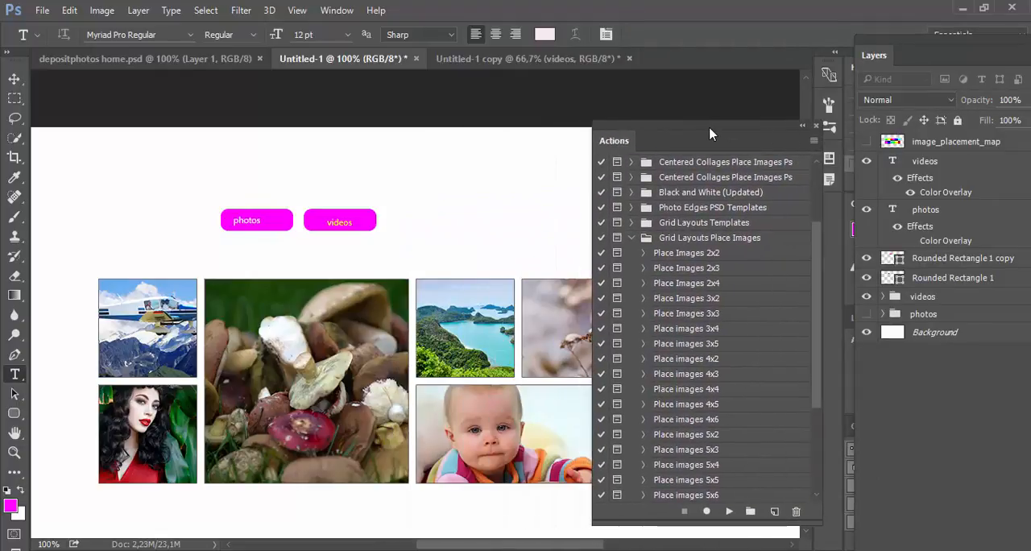